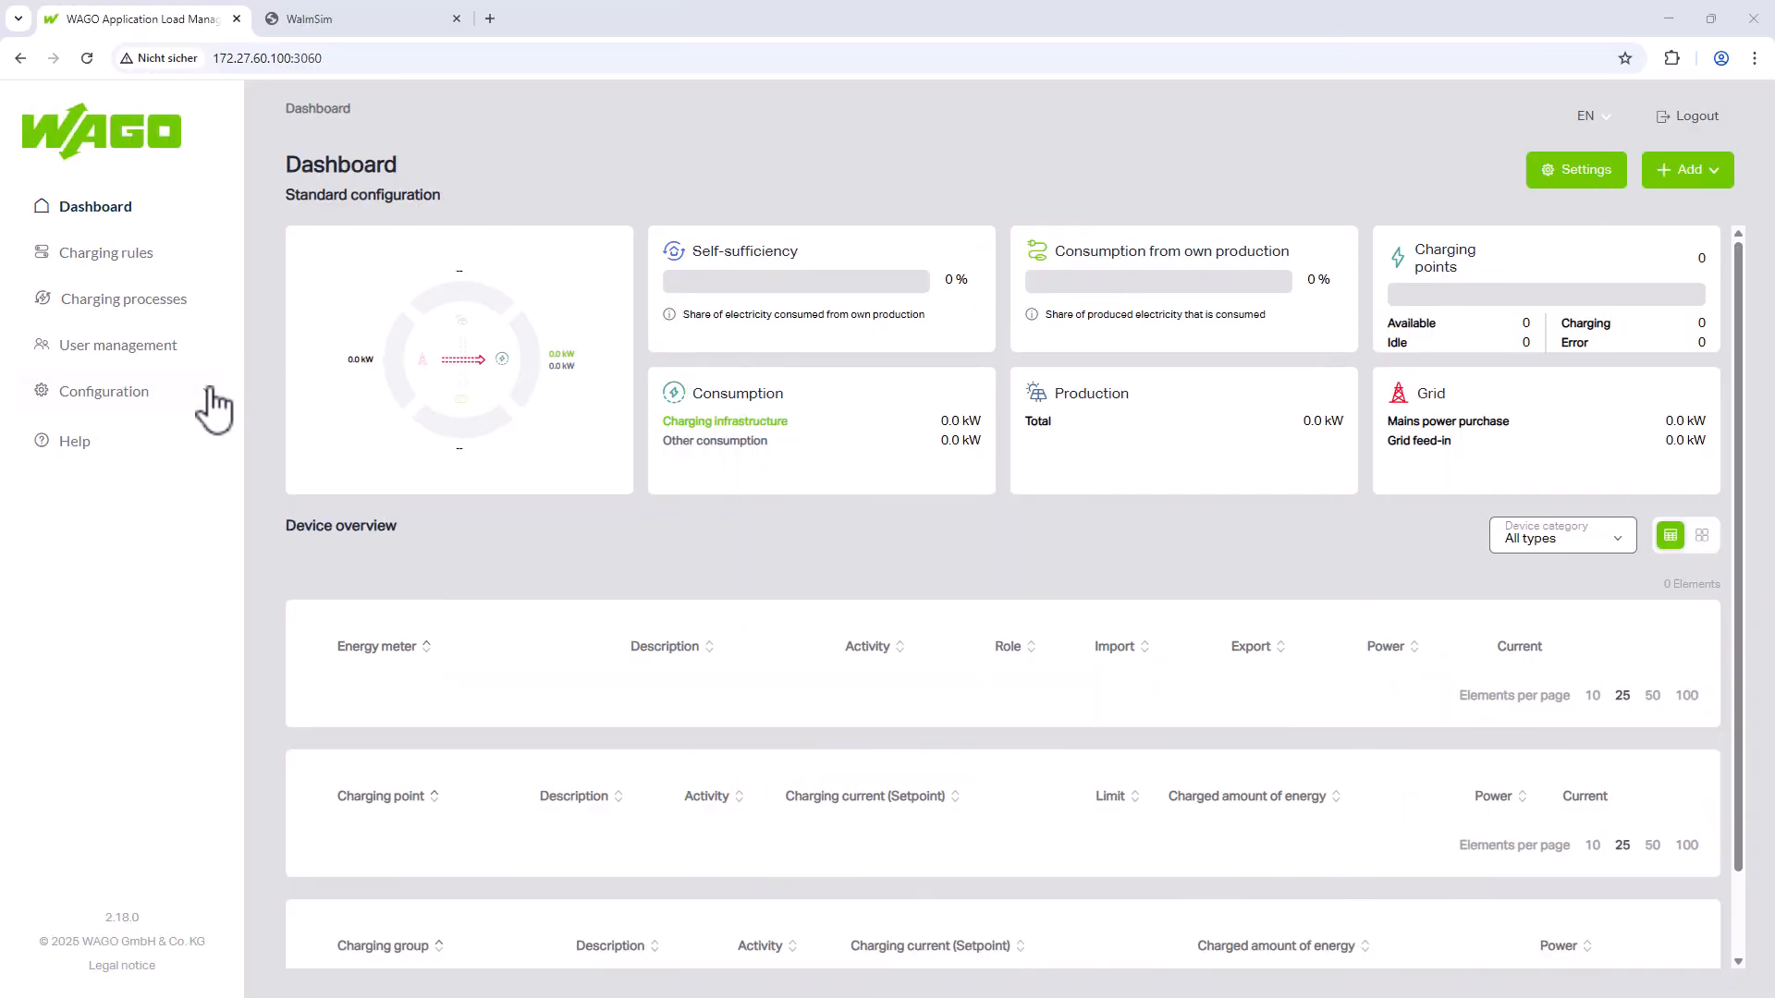
Open the base settings of the configuration and set the project name to WALM_Tutorial
click(209, 390)
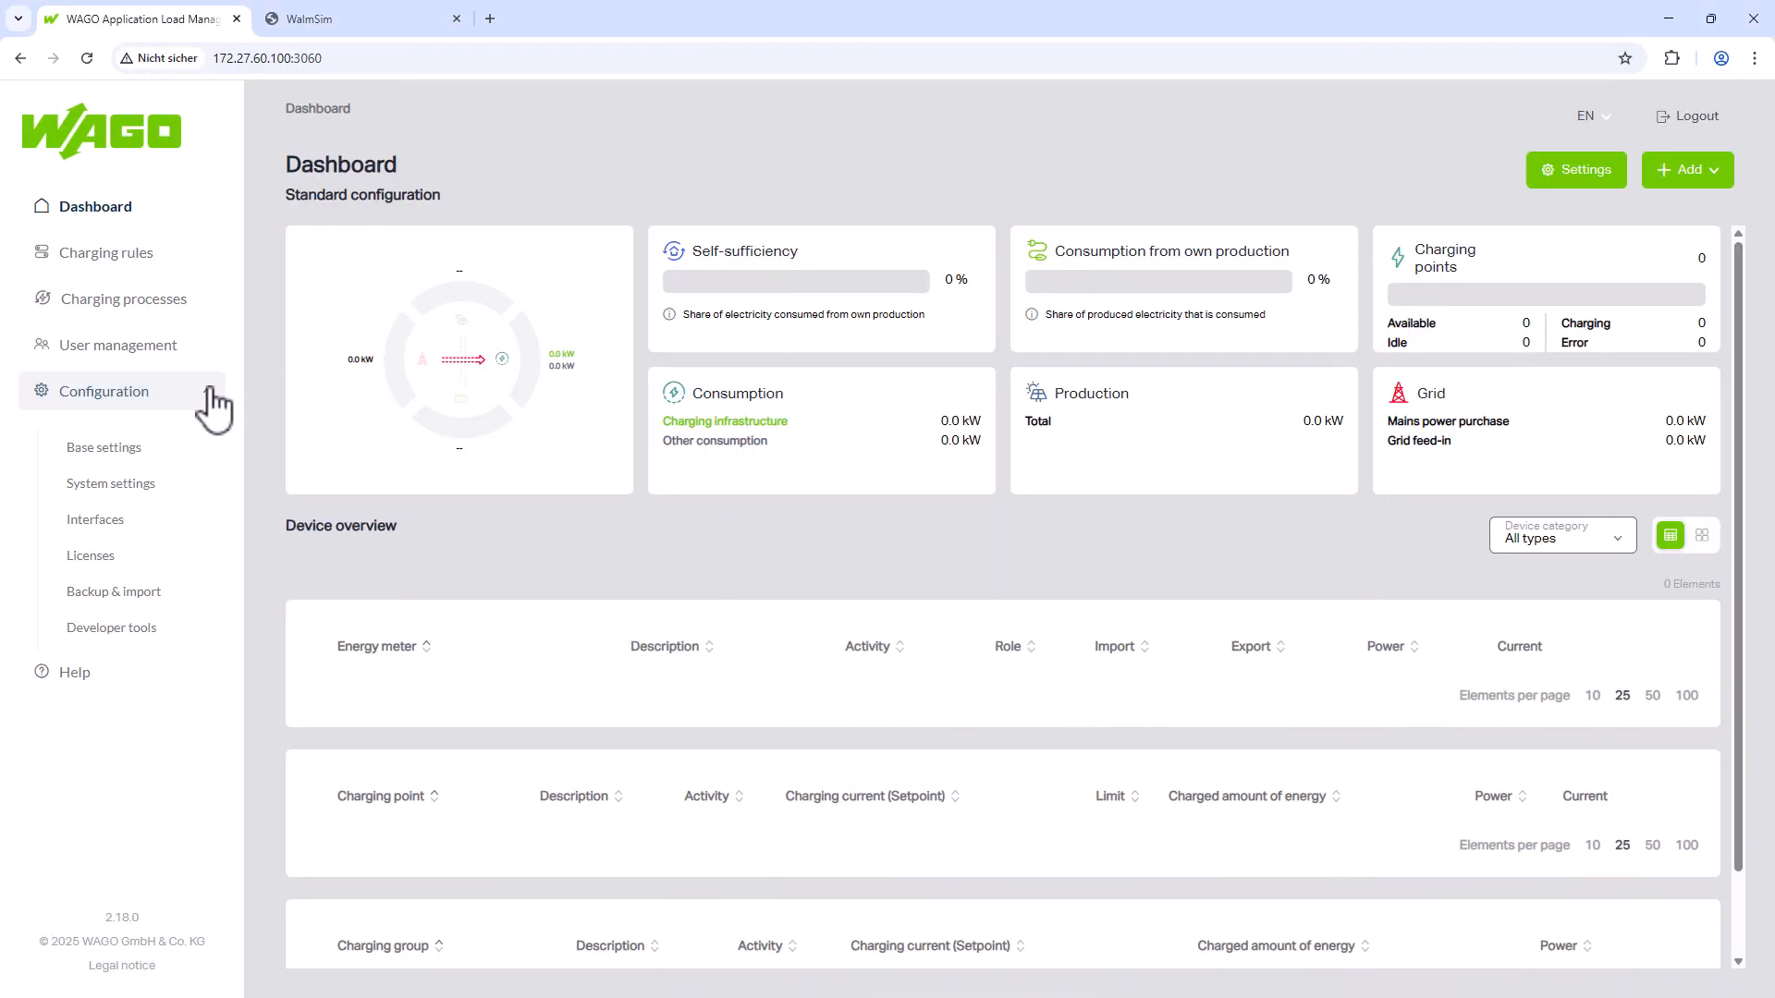
click(146, 450)
click(403, 330)
text(WA)
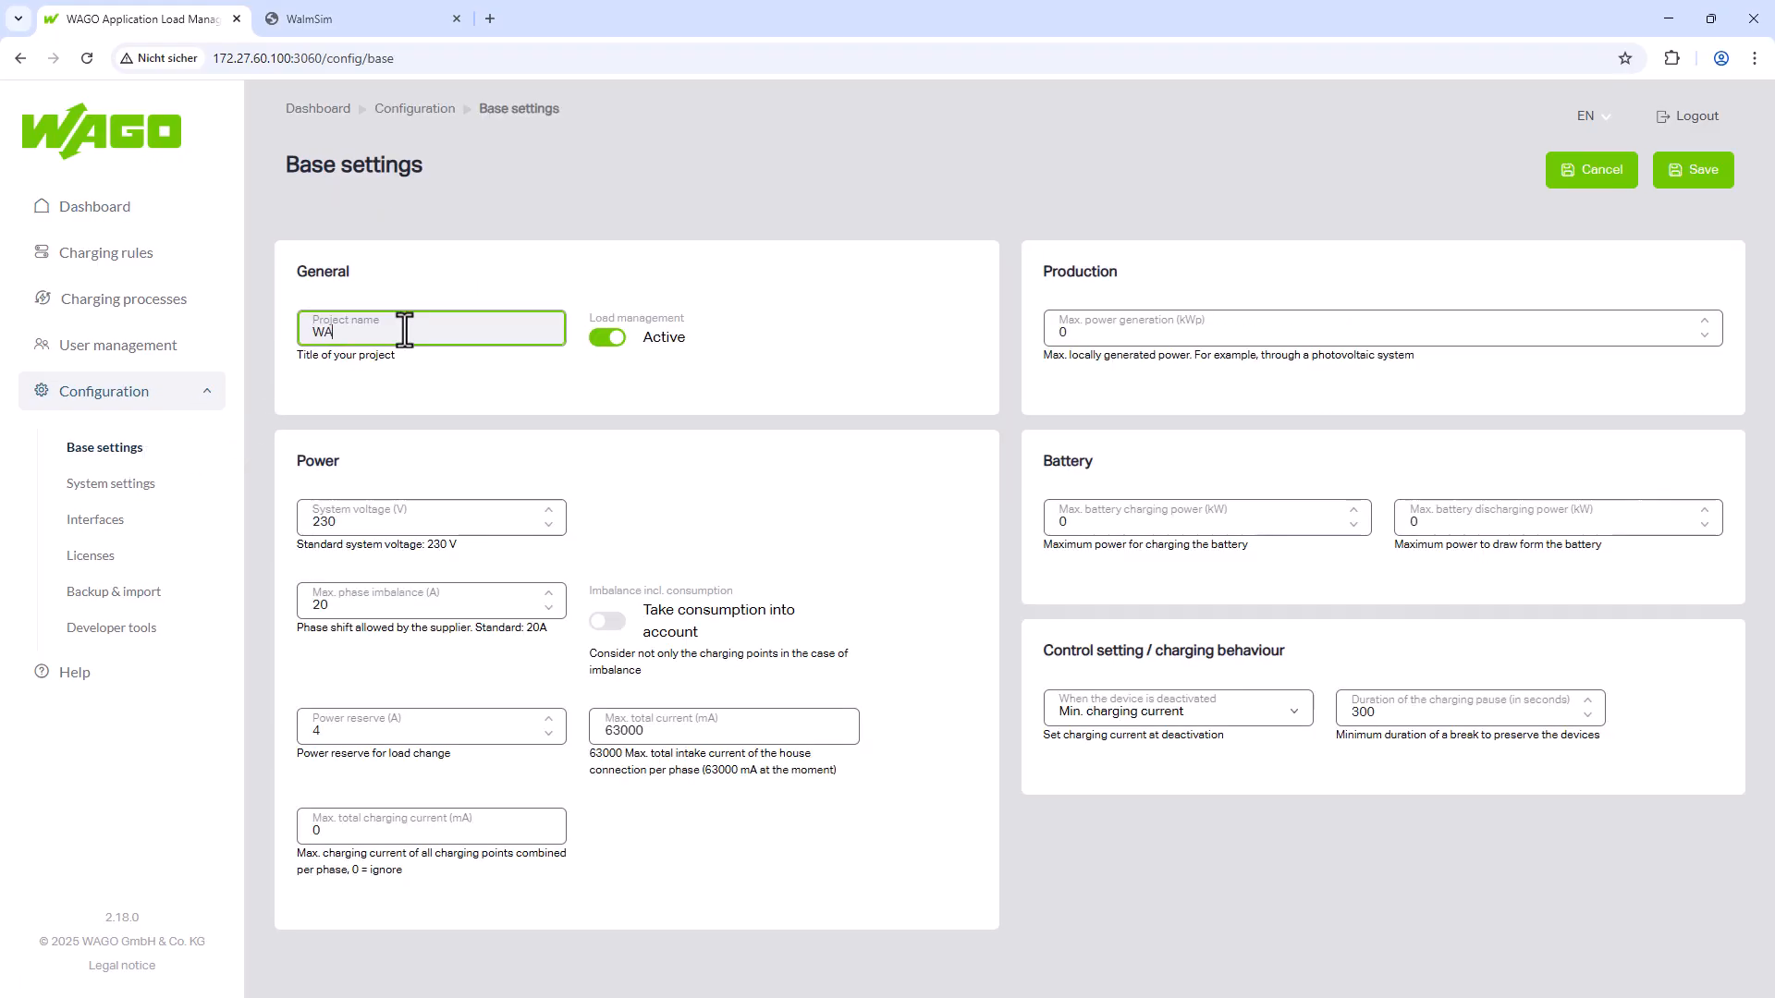
text(LM_Tutorial)
click(498, 394)
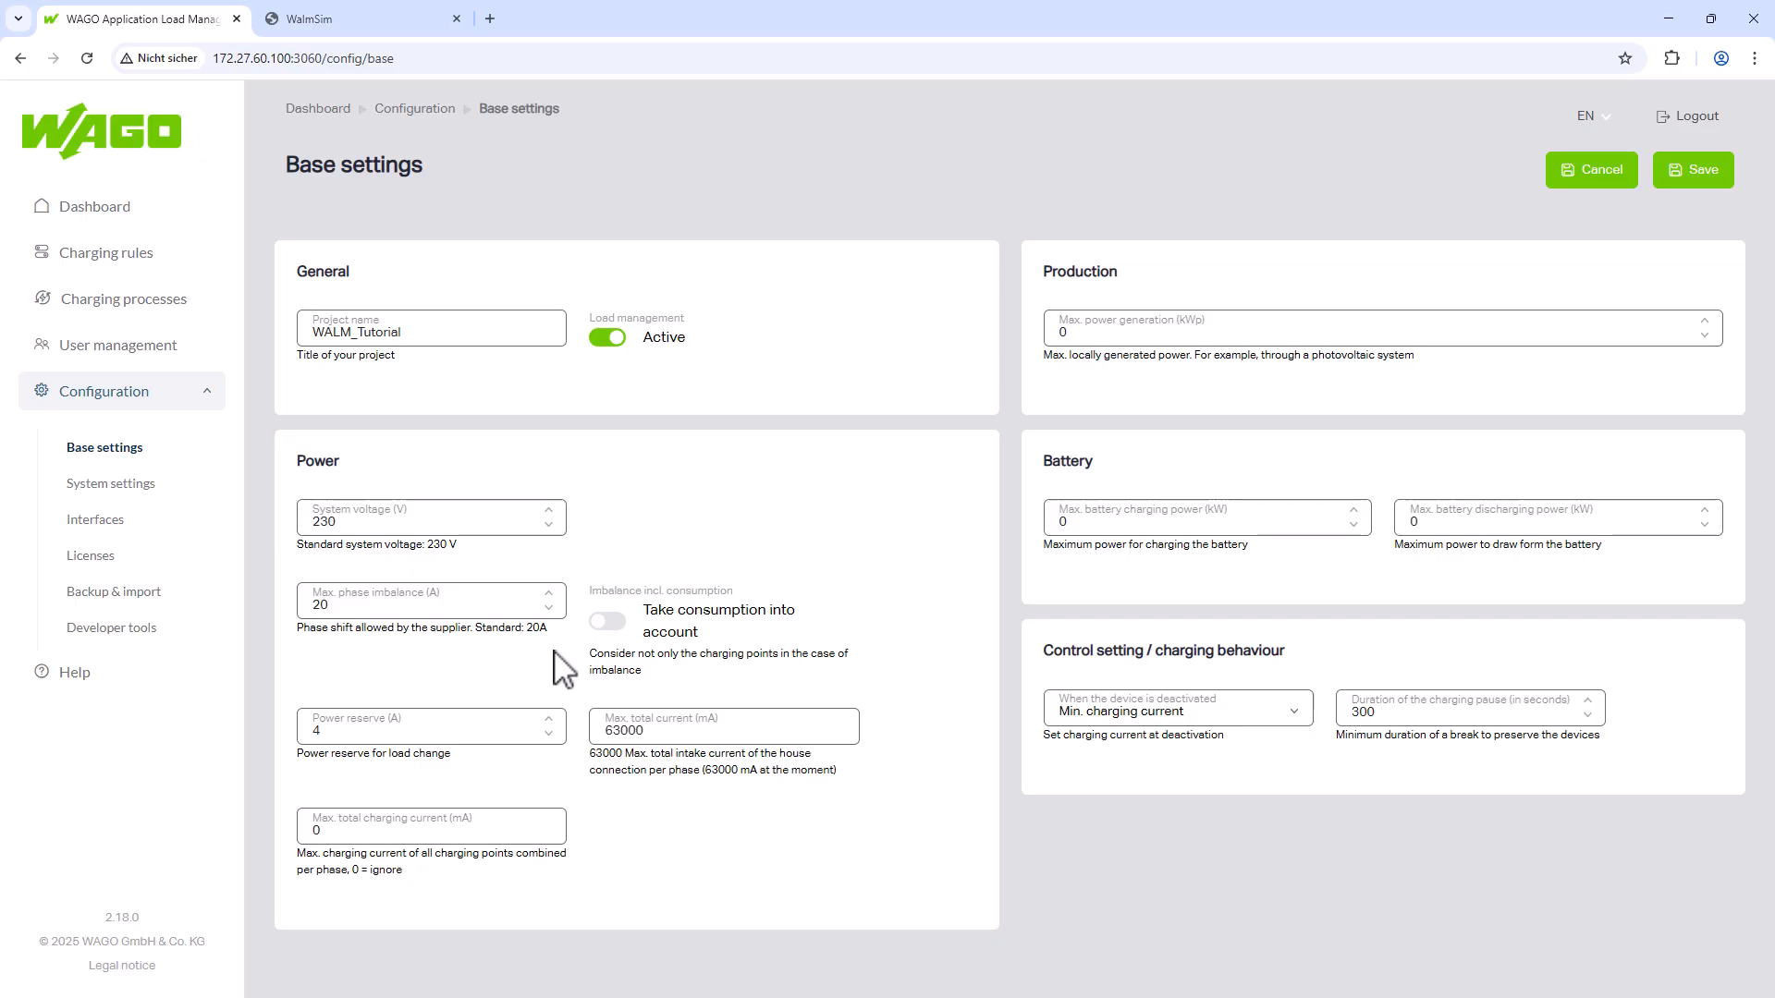
Set the maximum total current of the house connection to 105000 mA
click(679, 733)
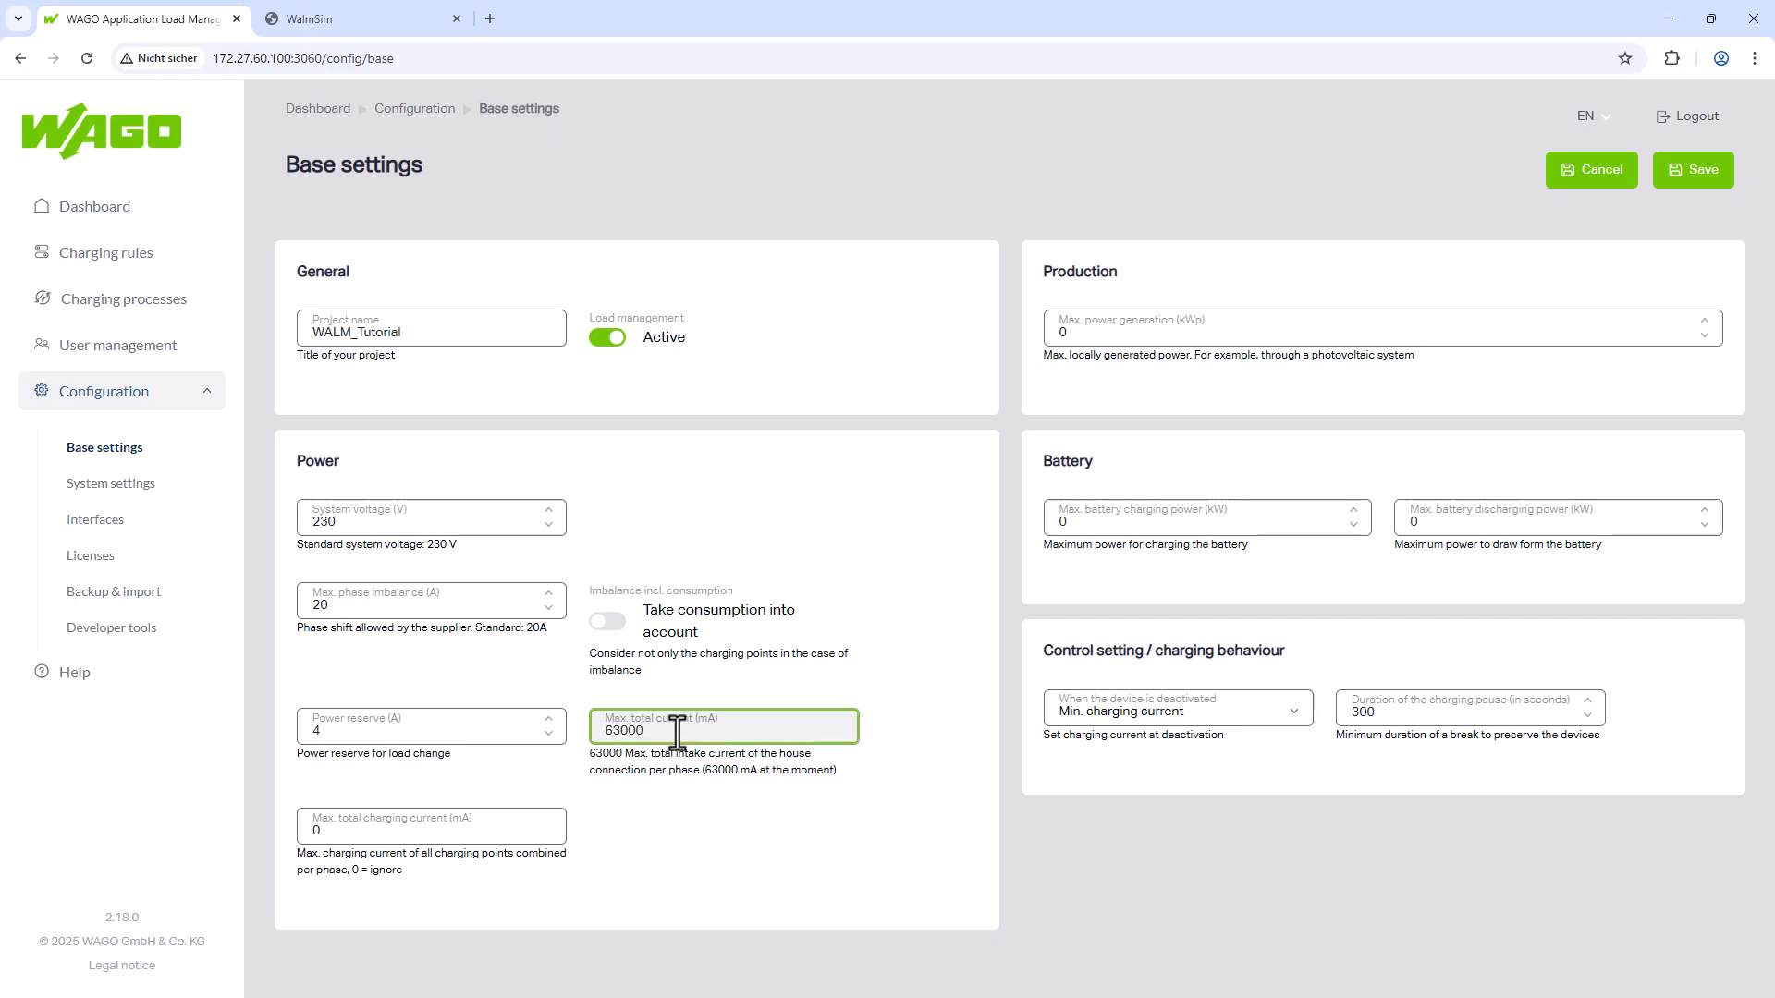
key(BackSpace)
key(BackSpace)
key(BackSpace)
key(BackSpace)
key(BackSpace)
text(105)
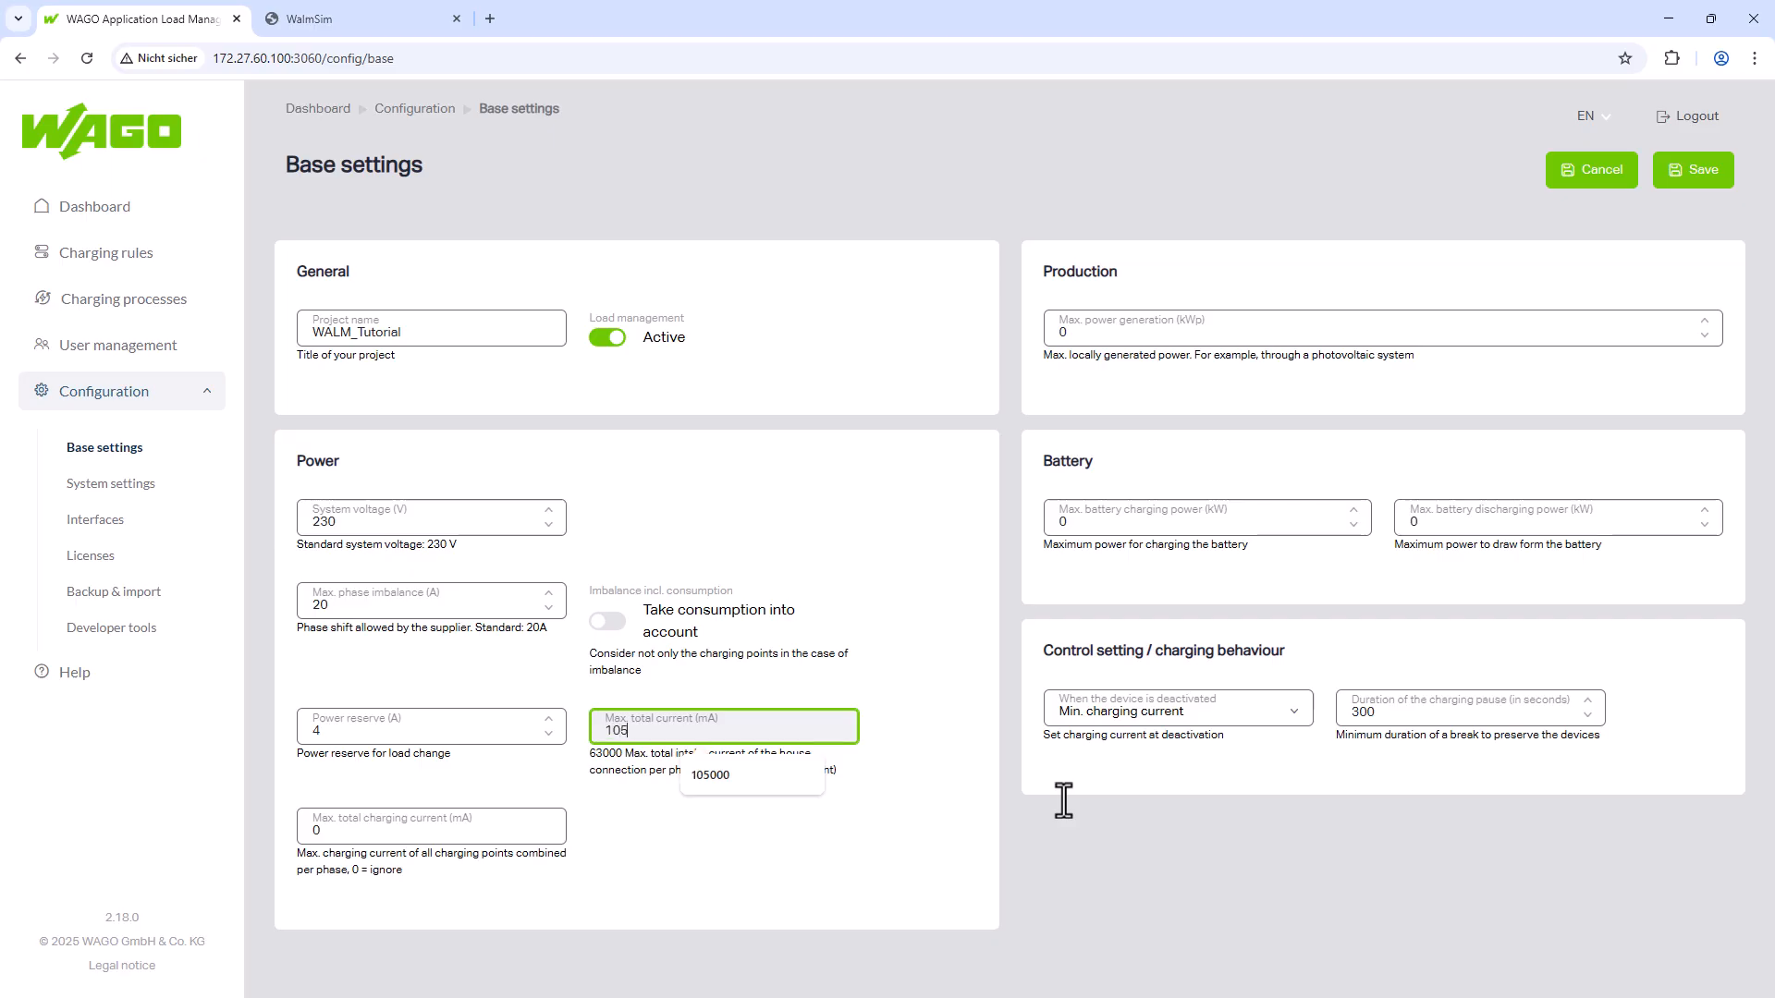
text(000)
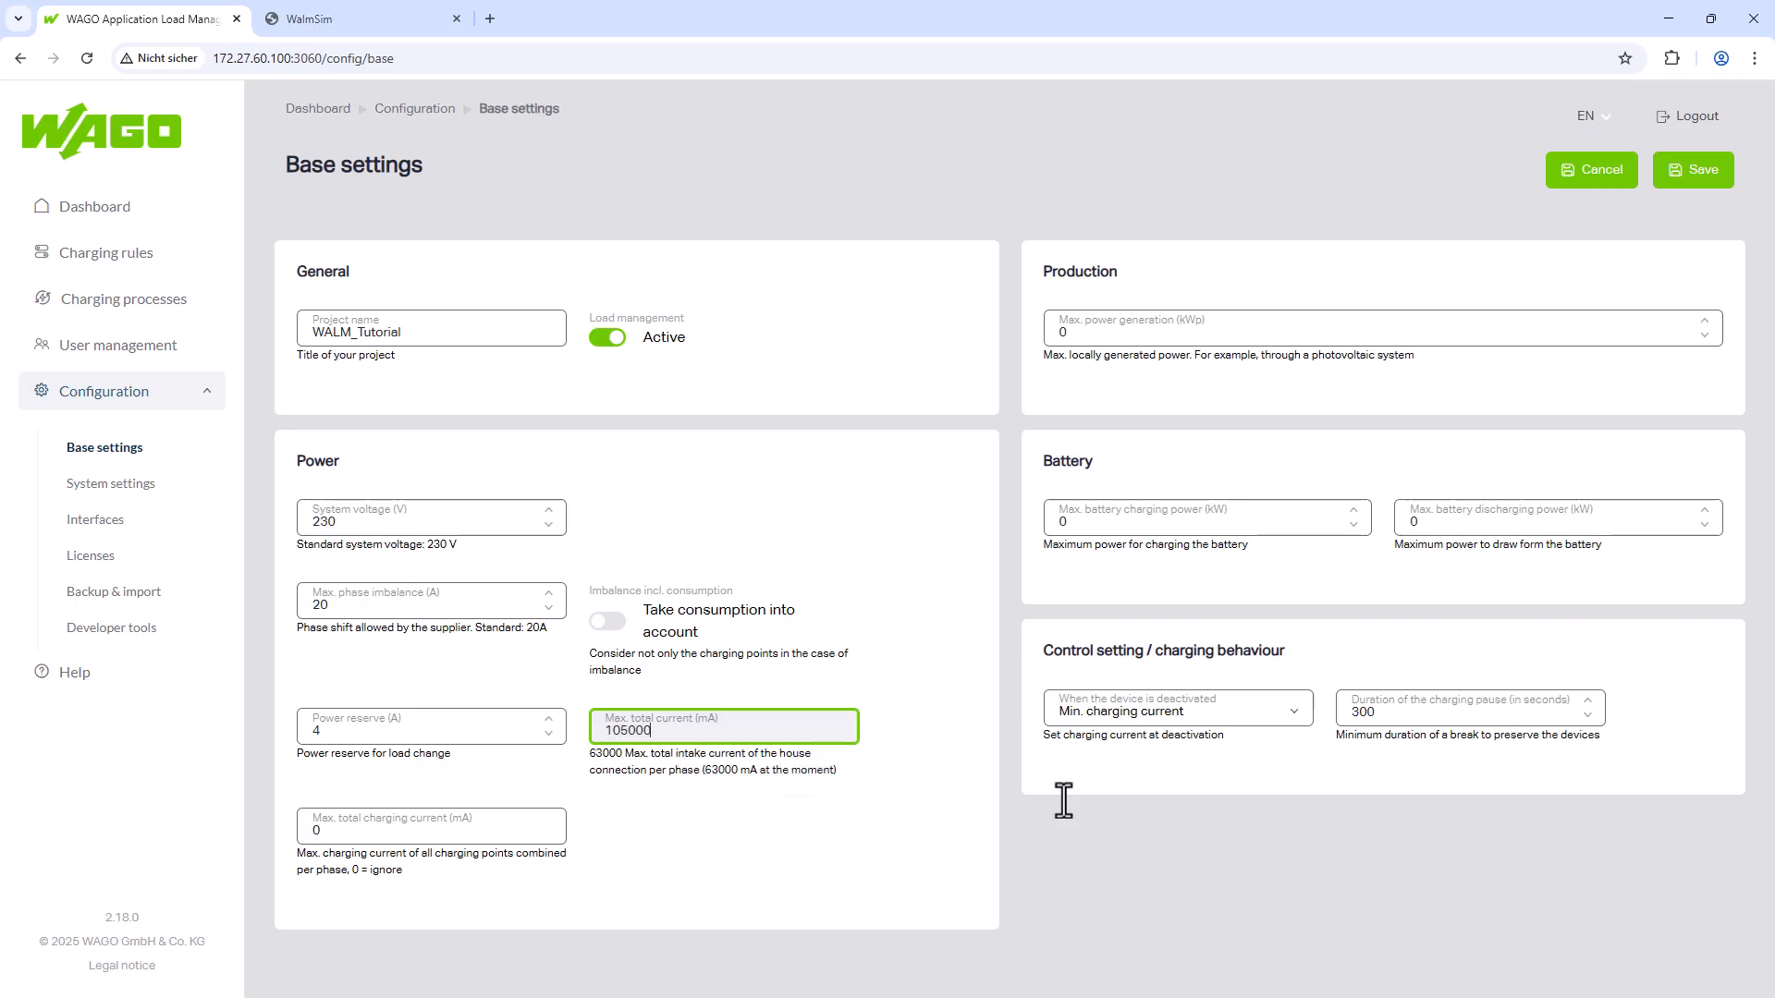
click(859, 864)
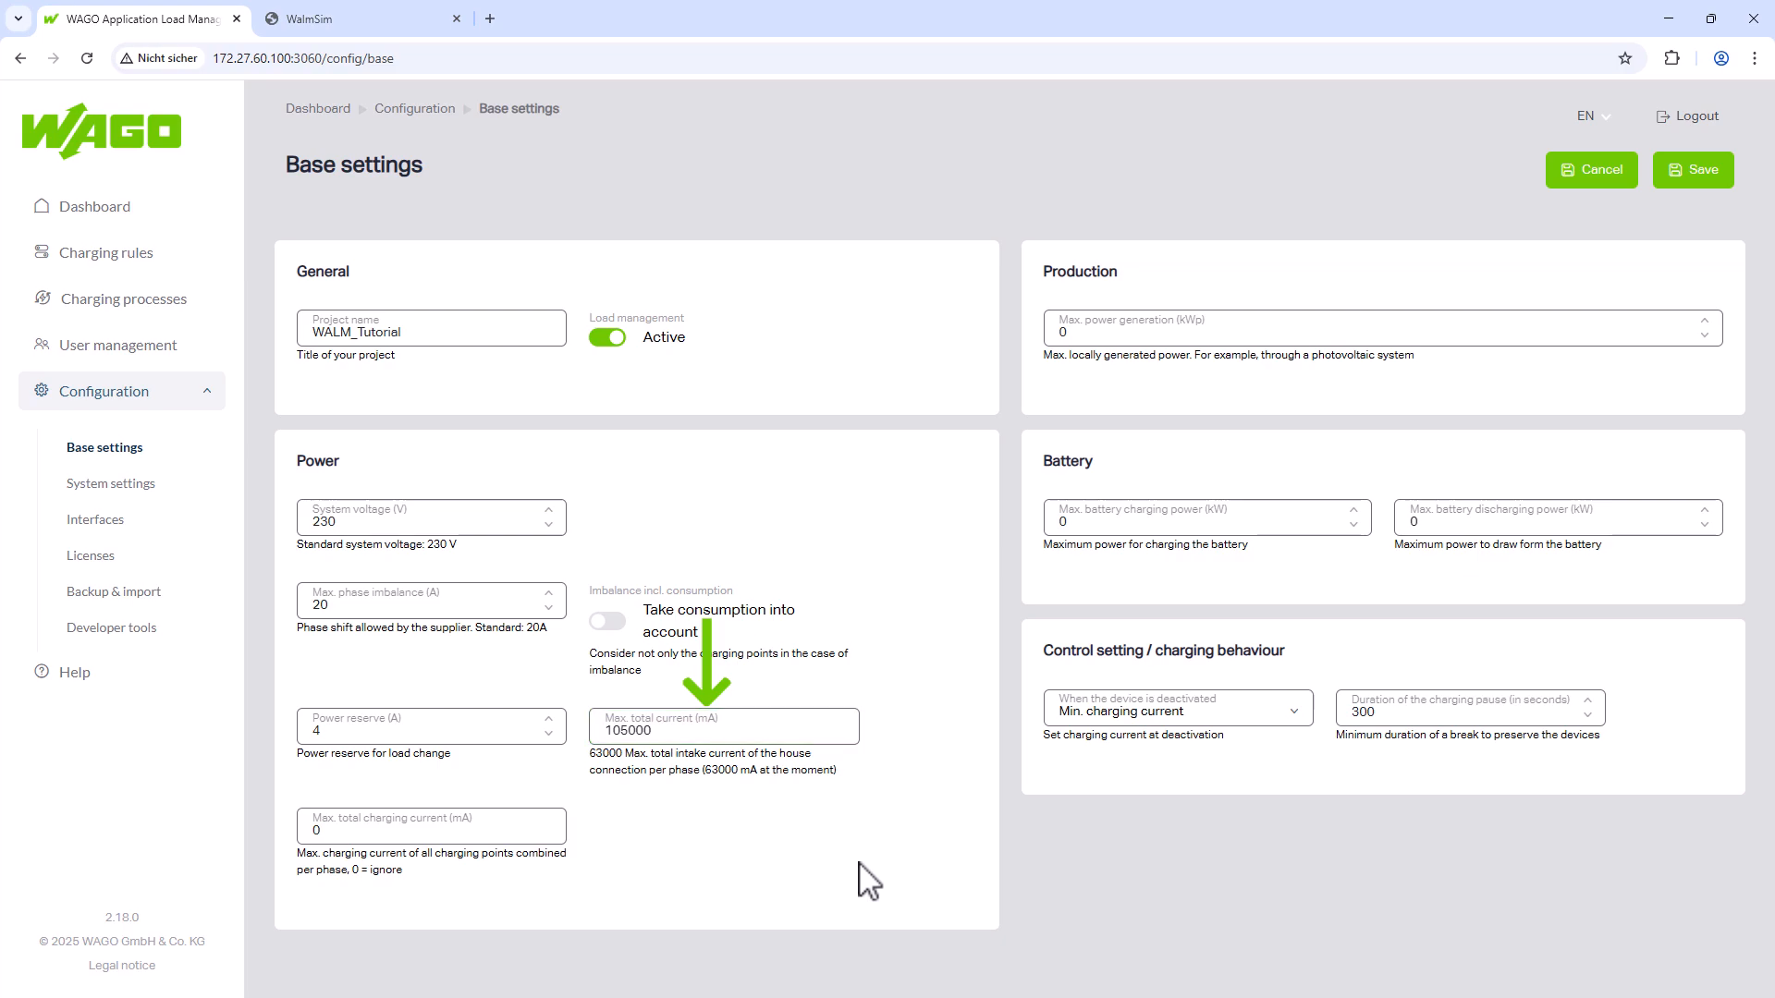
Set the power reserve for load changes to 5 A
click(359, 730)
key(BackSpace)
text(0)
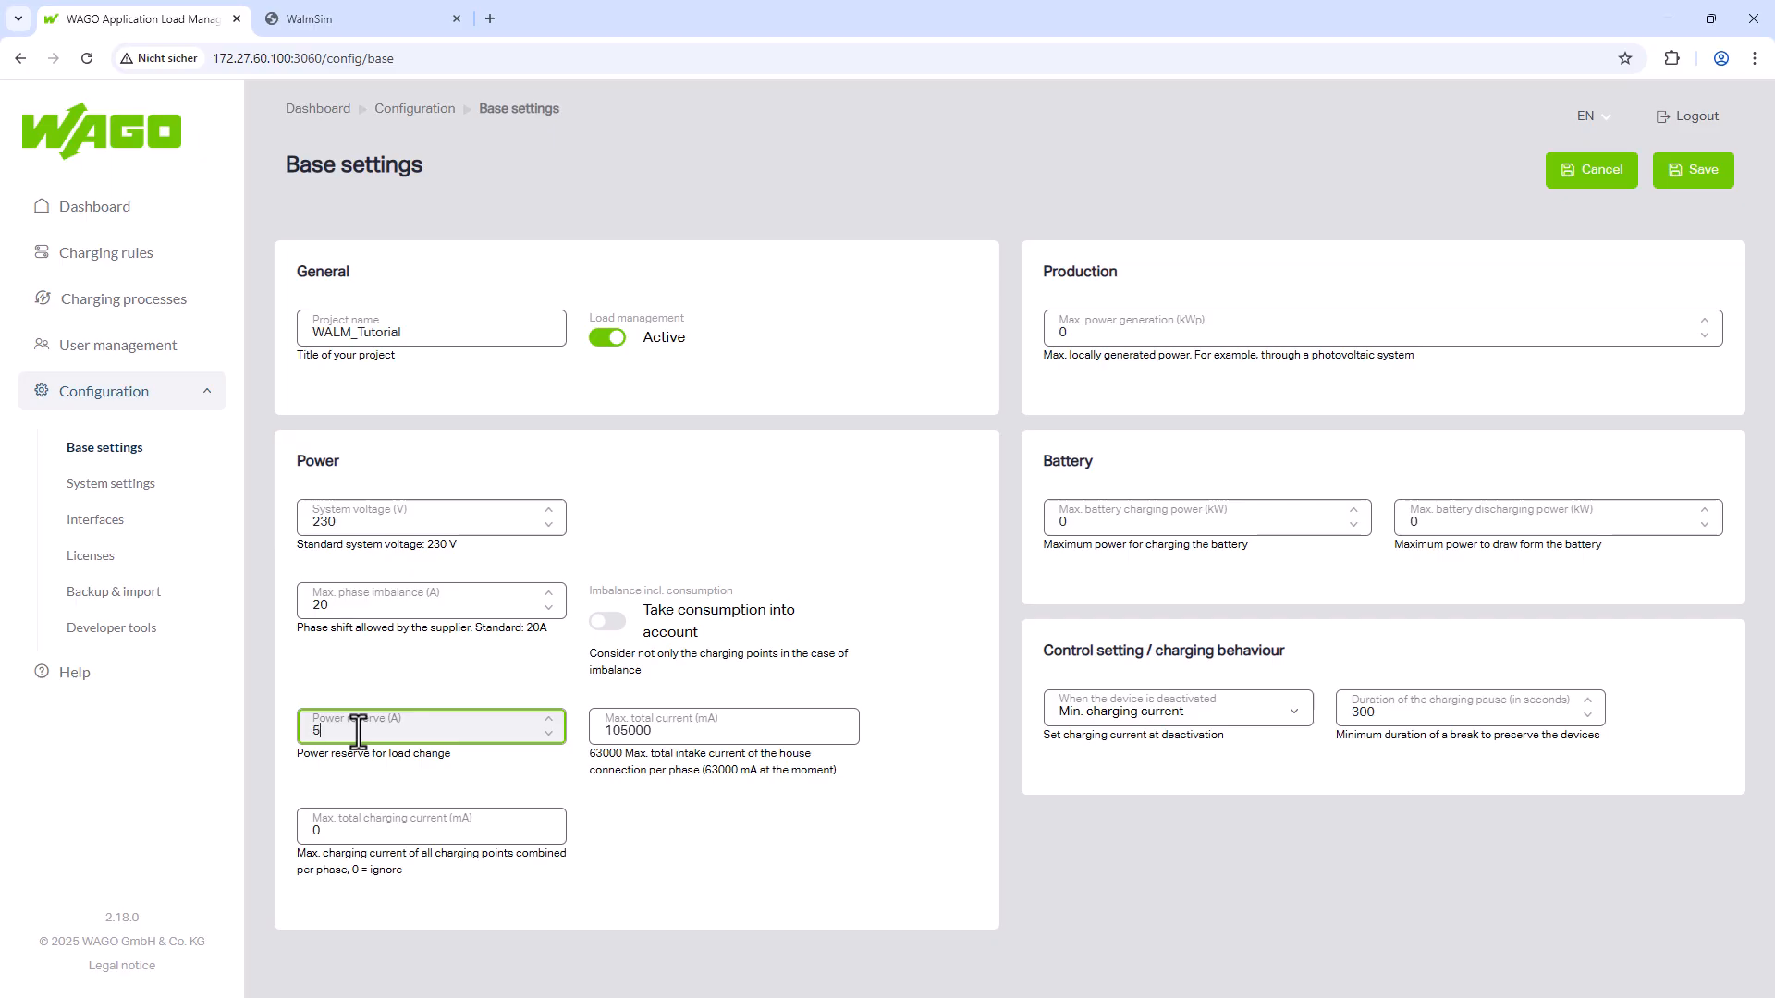
click(521, 689)
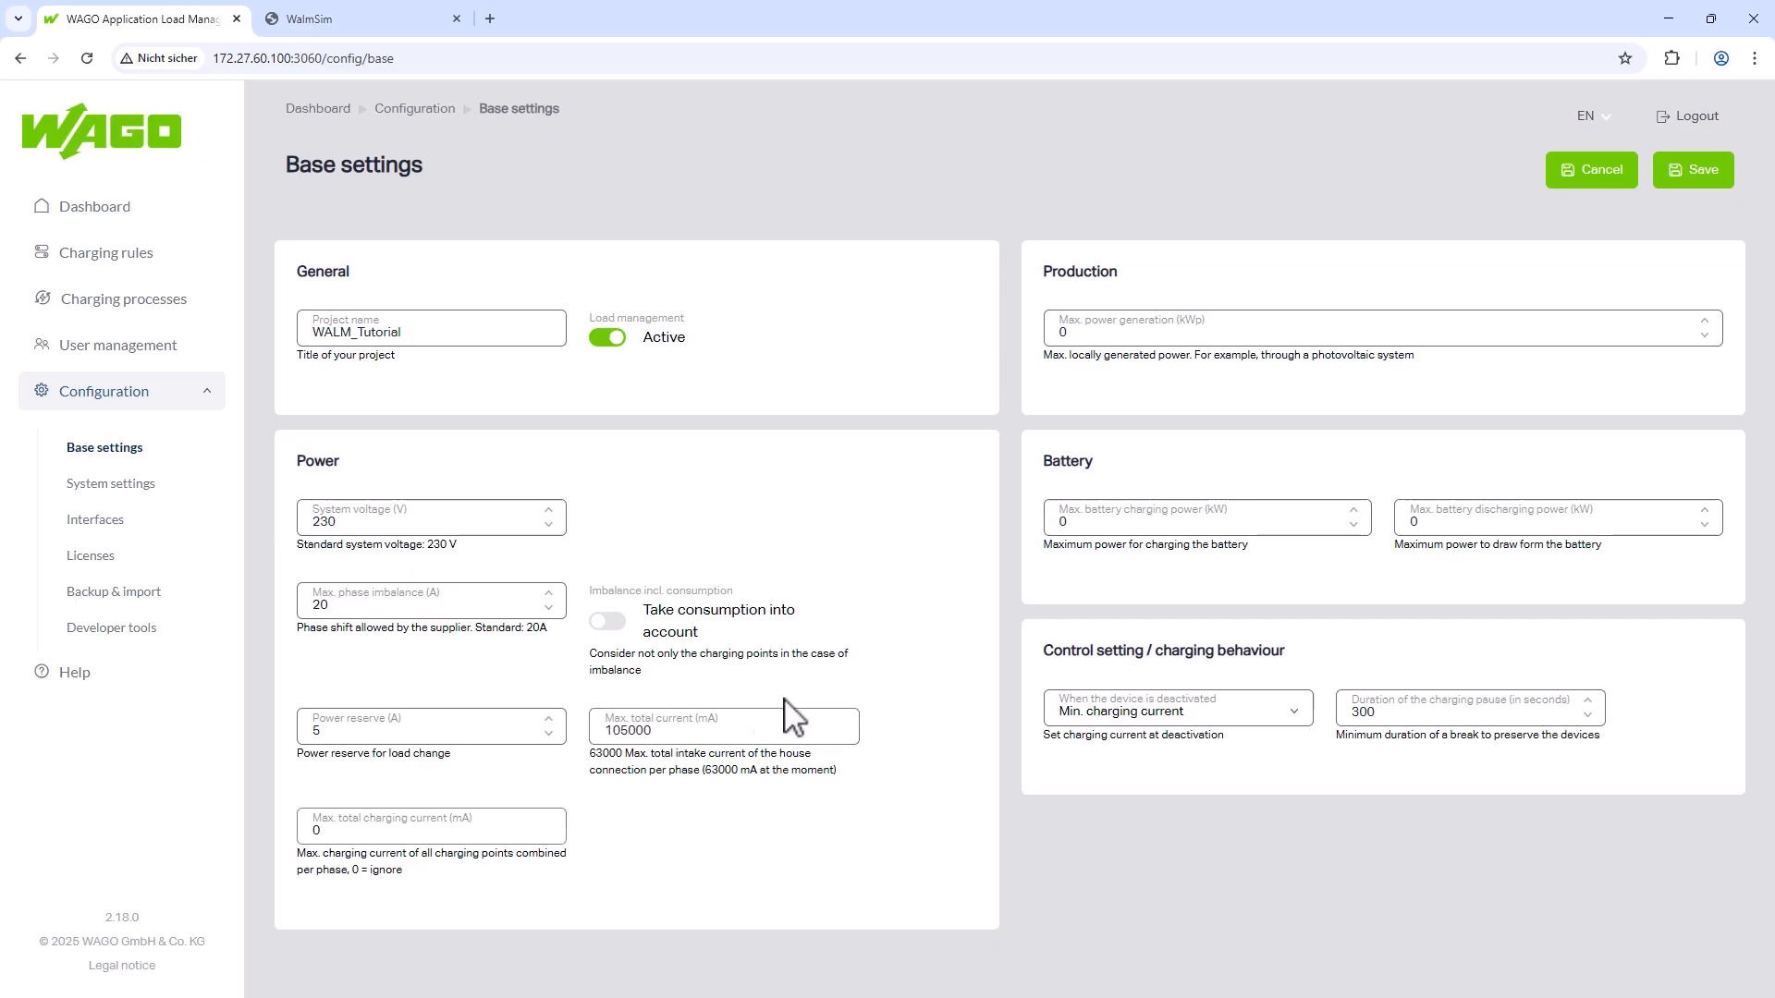
Set the maximum locally generated power to 50 kWp in the production settings
click(1190, 337)
key(BackSpace)
text(50)
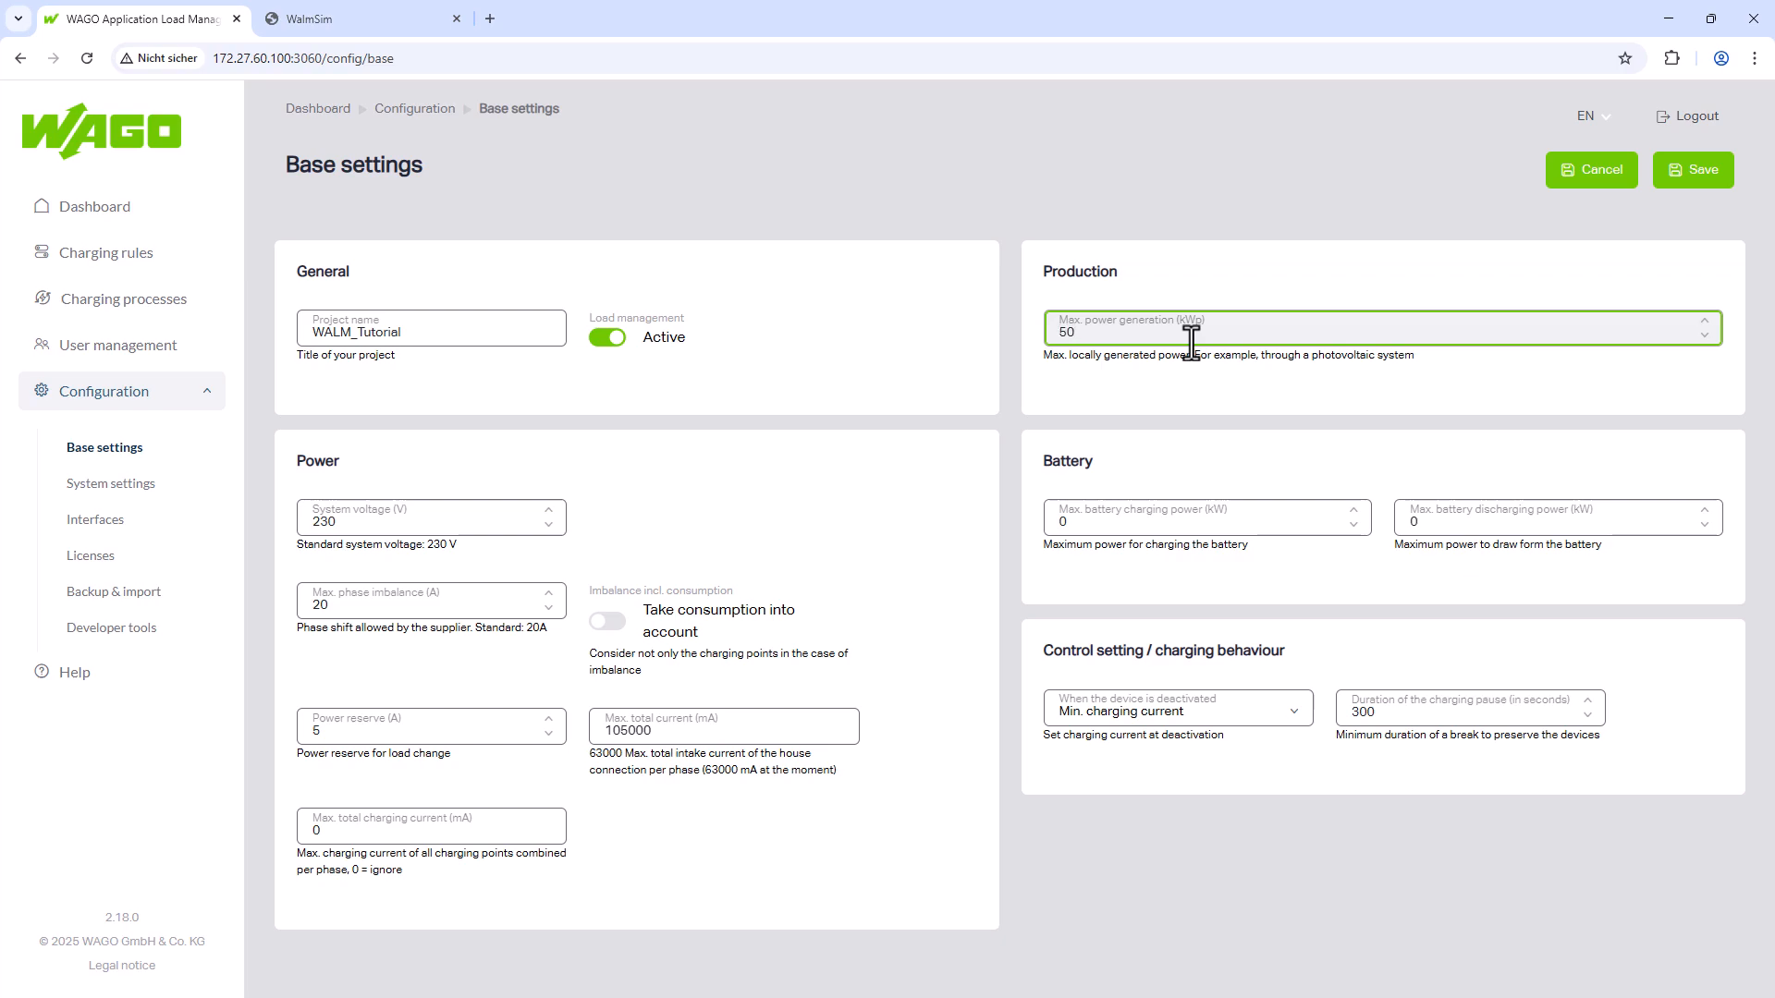
click(1213, 396)
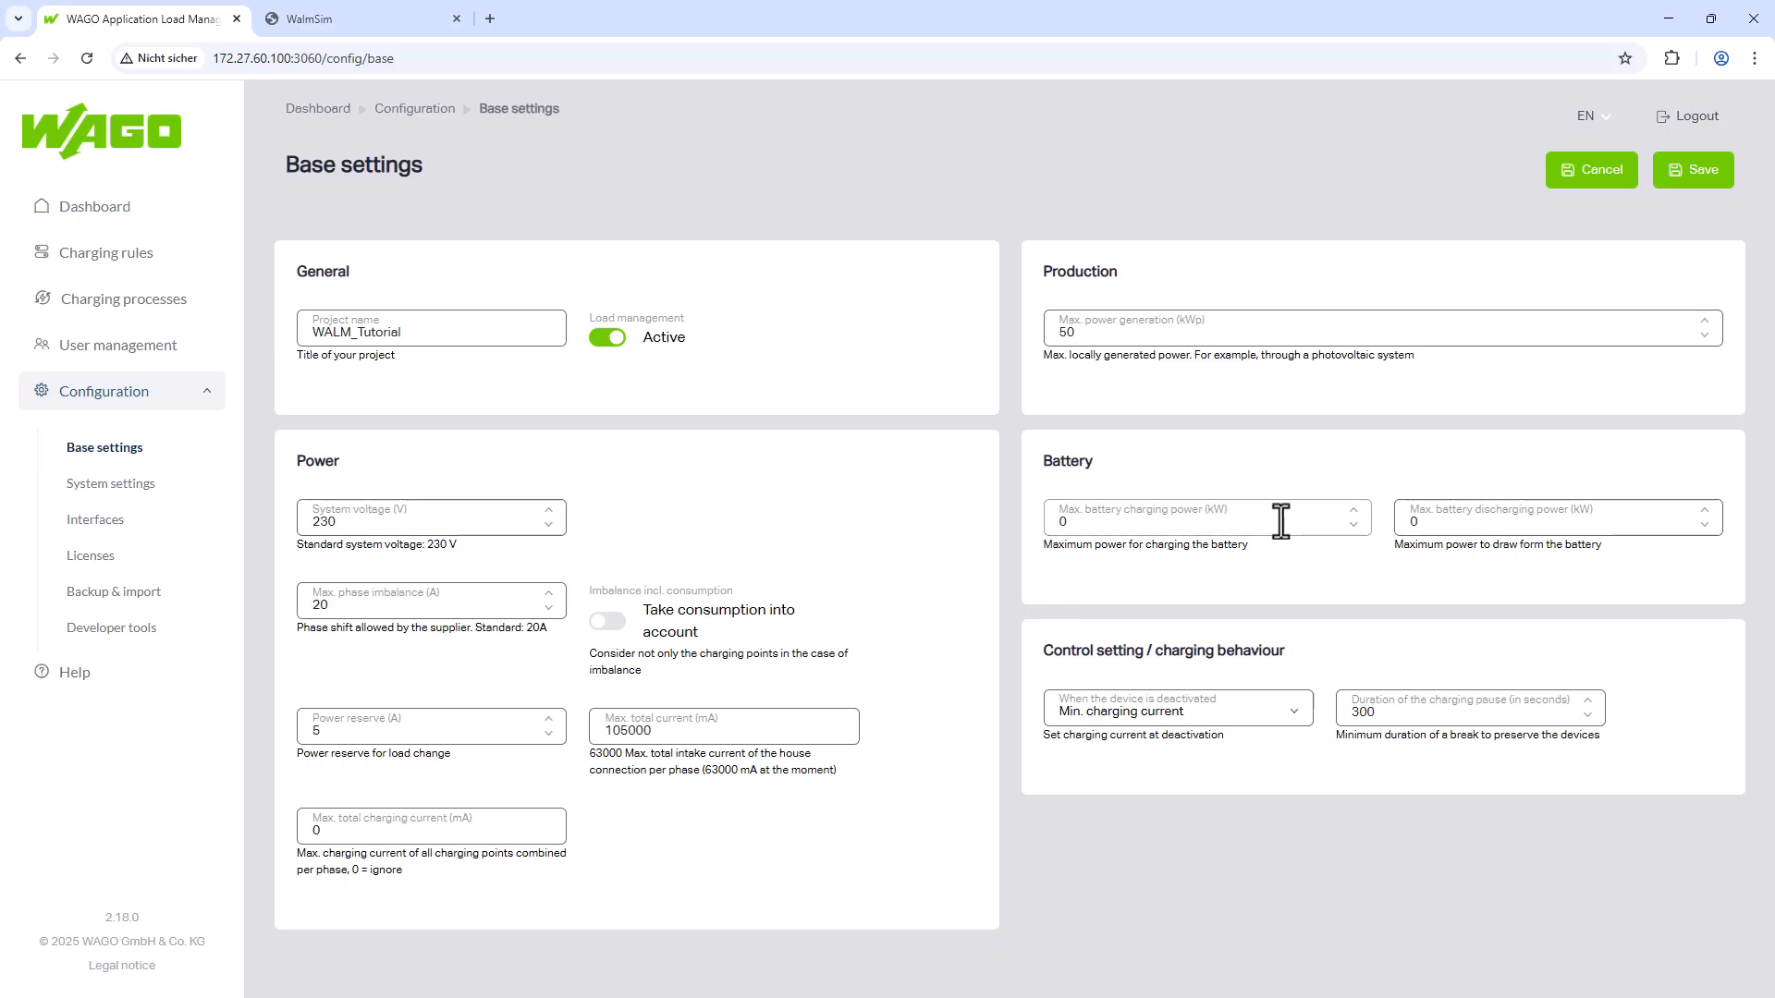
Set the duration of the charging pause to 30 seconds and save the base settings
click(1296, 713)
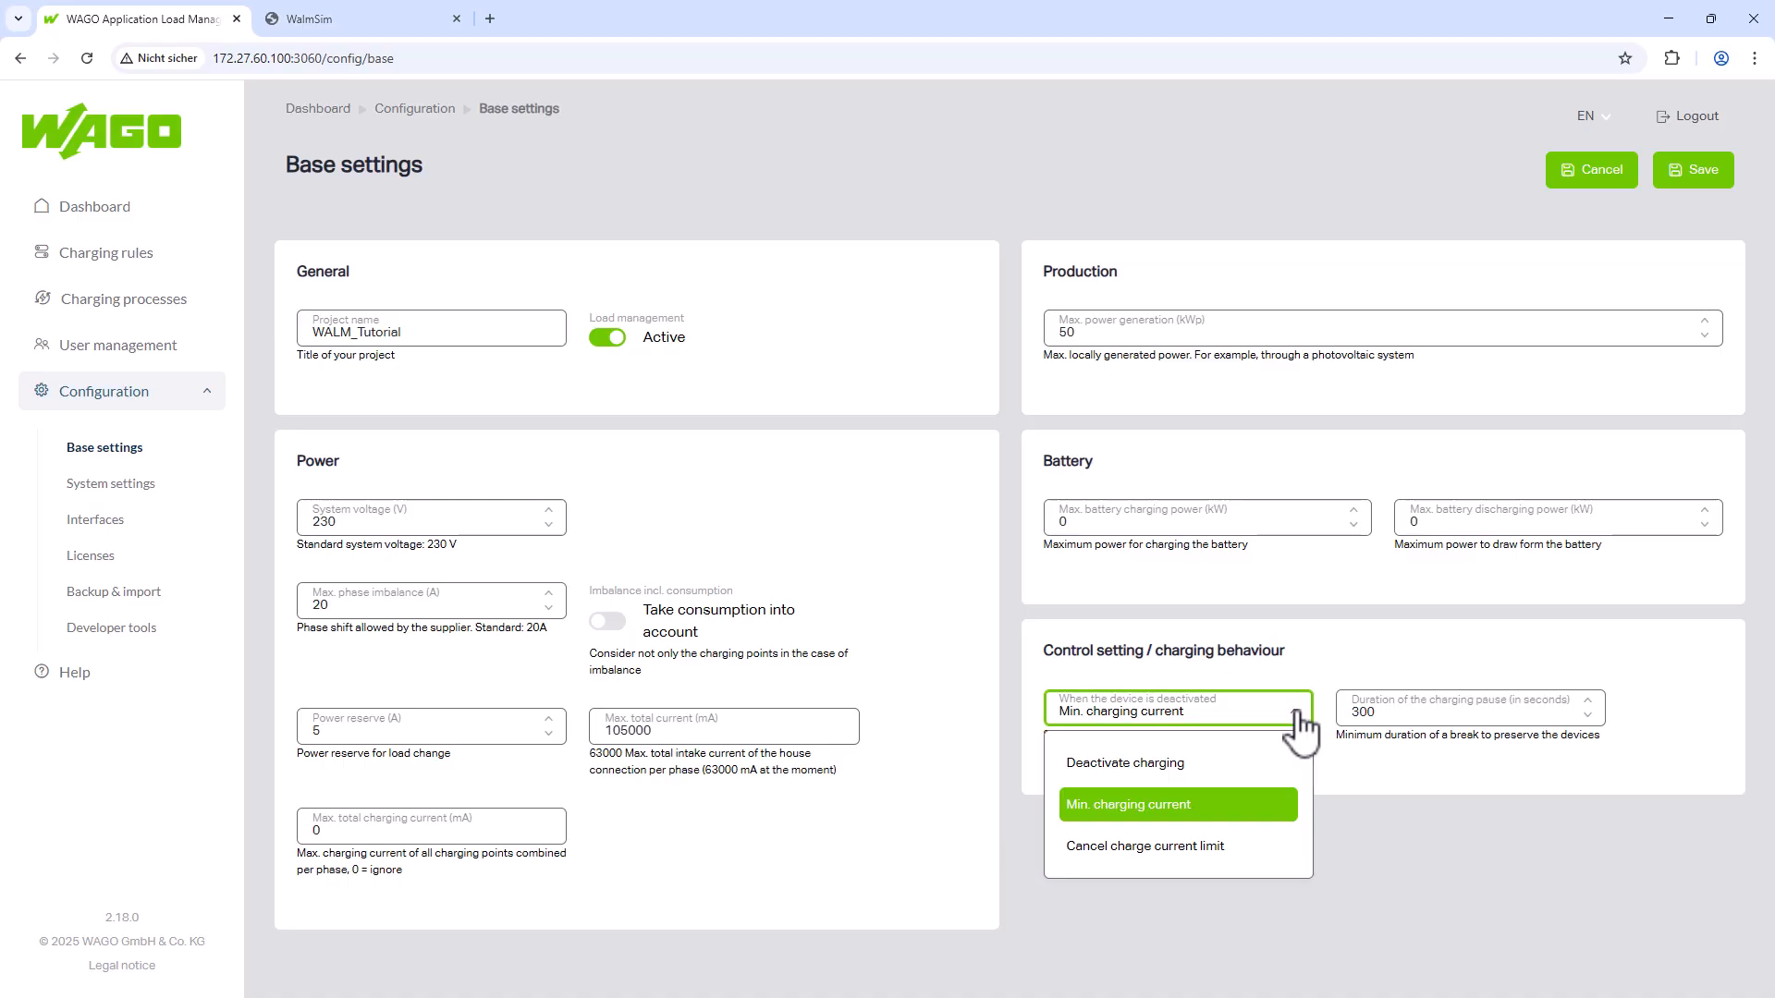
click(1301, 724)
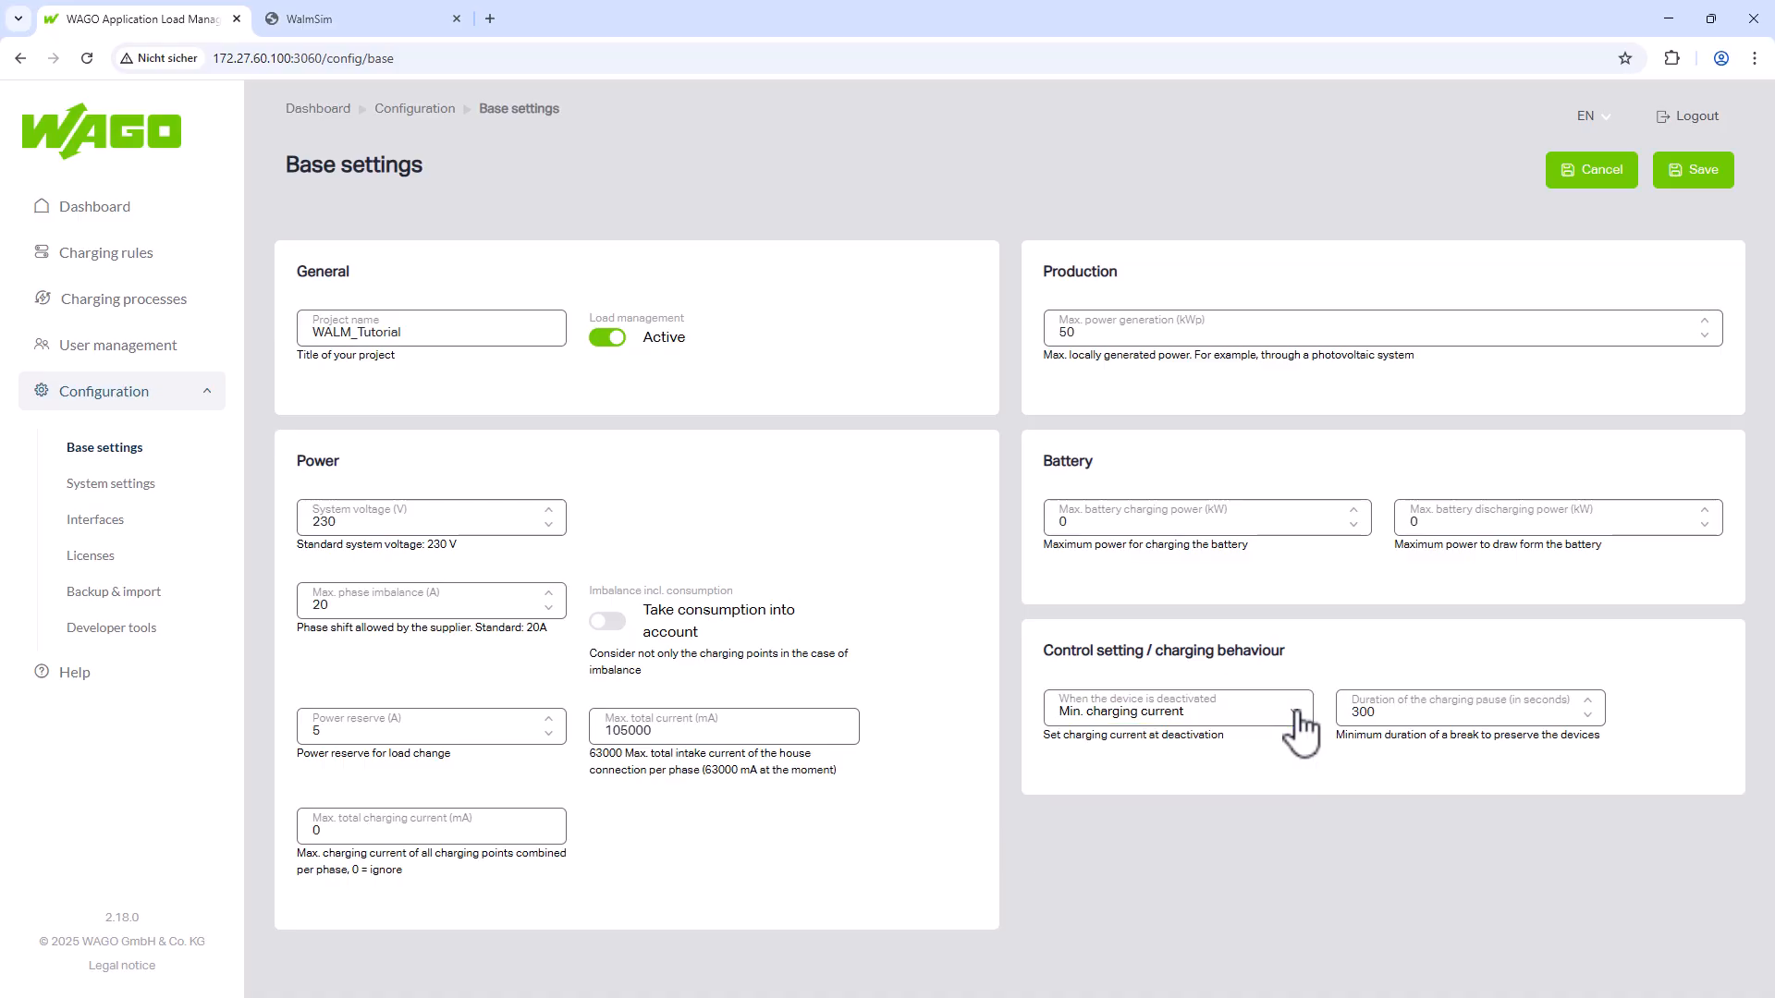
click(1397, 720)
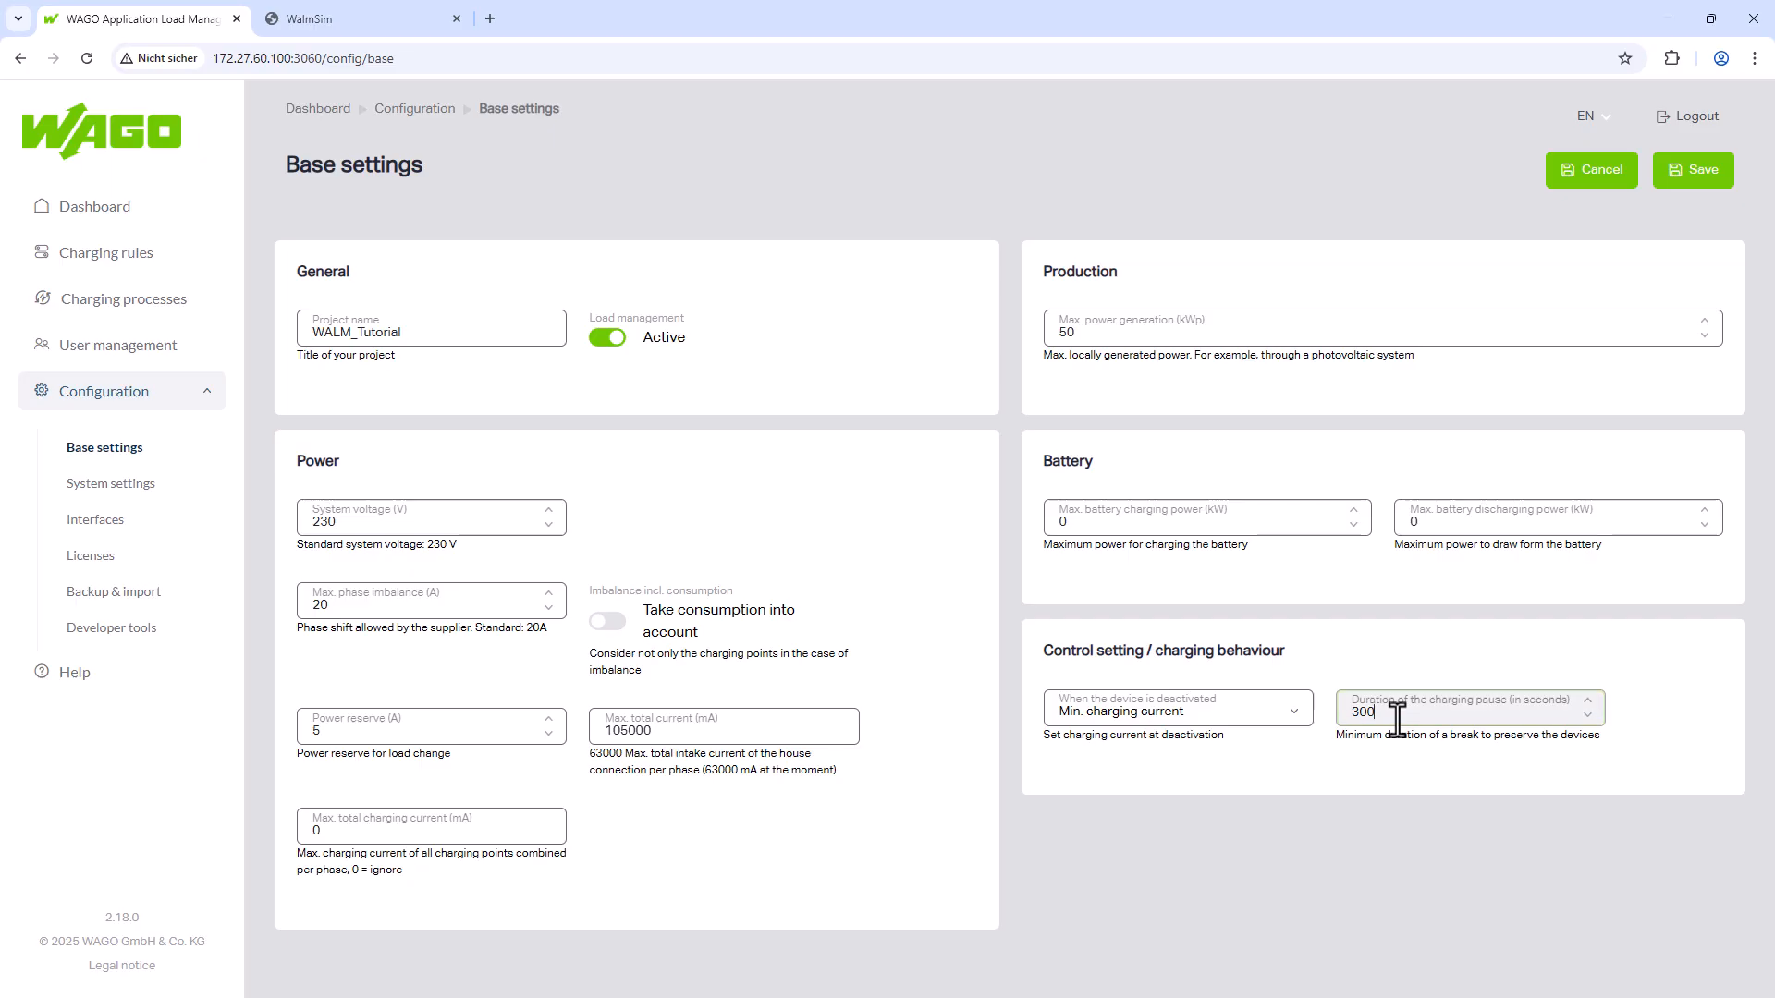
key(BackSpace)
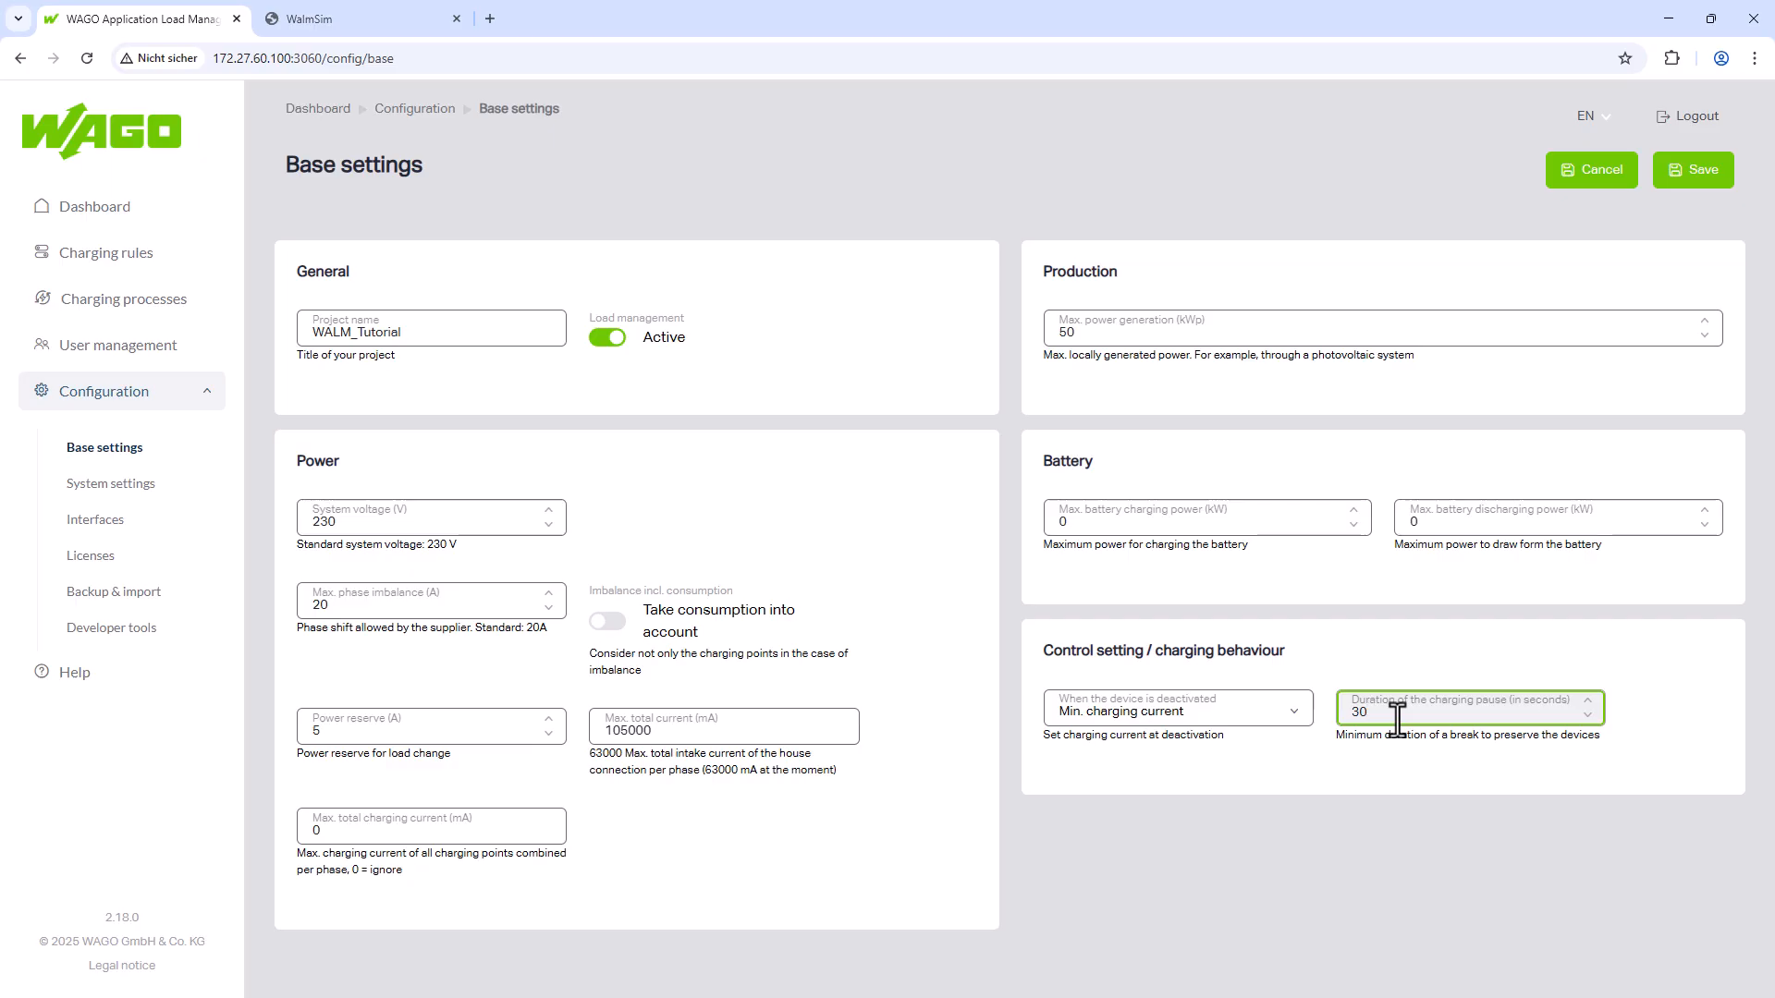
click(1337, 773)
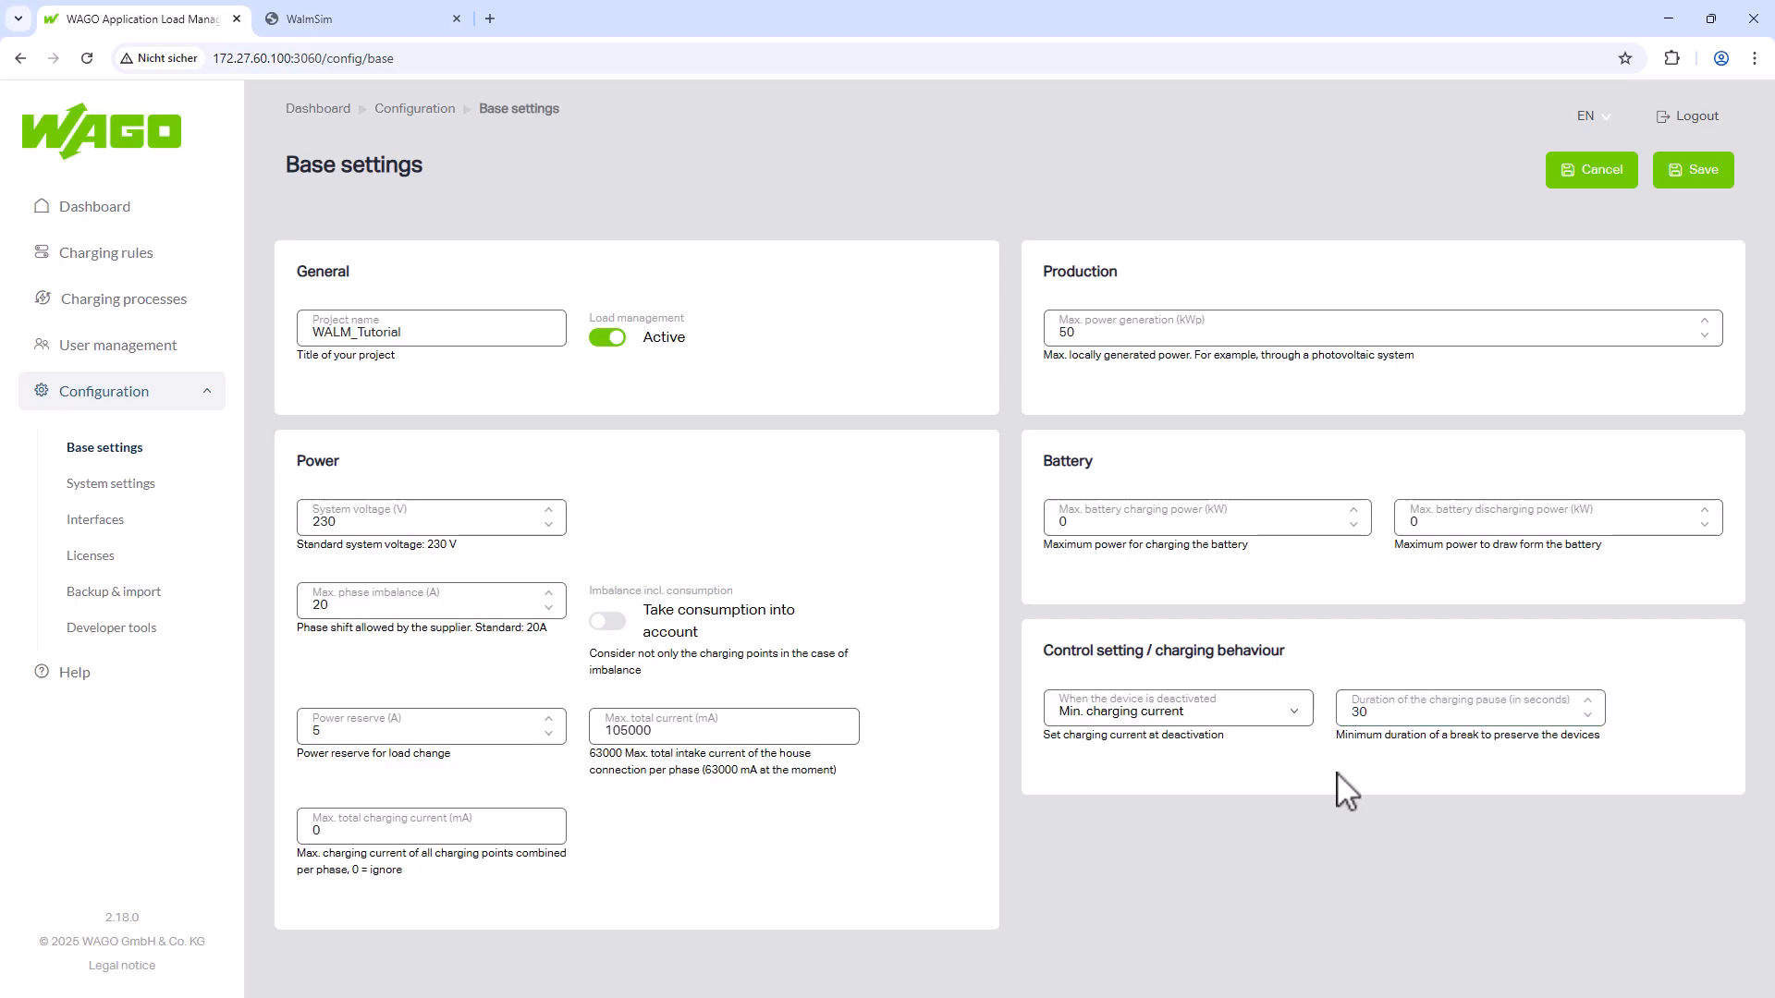
click(1671, 171)
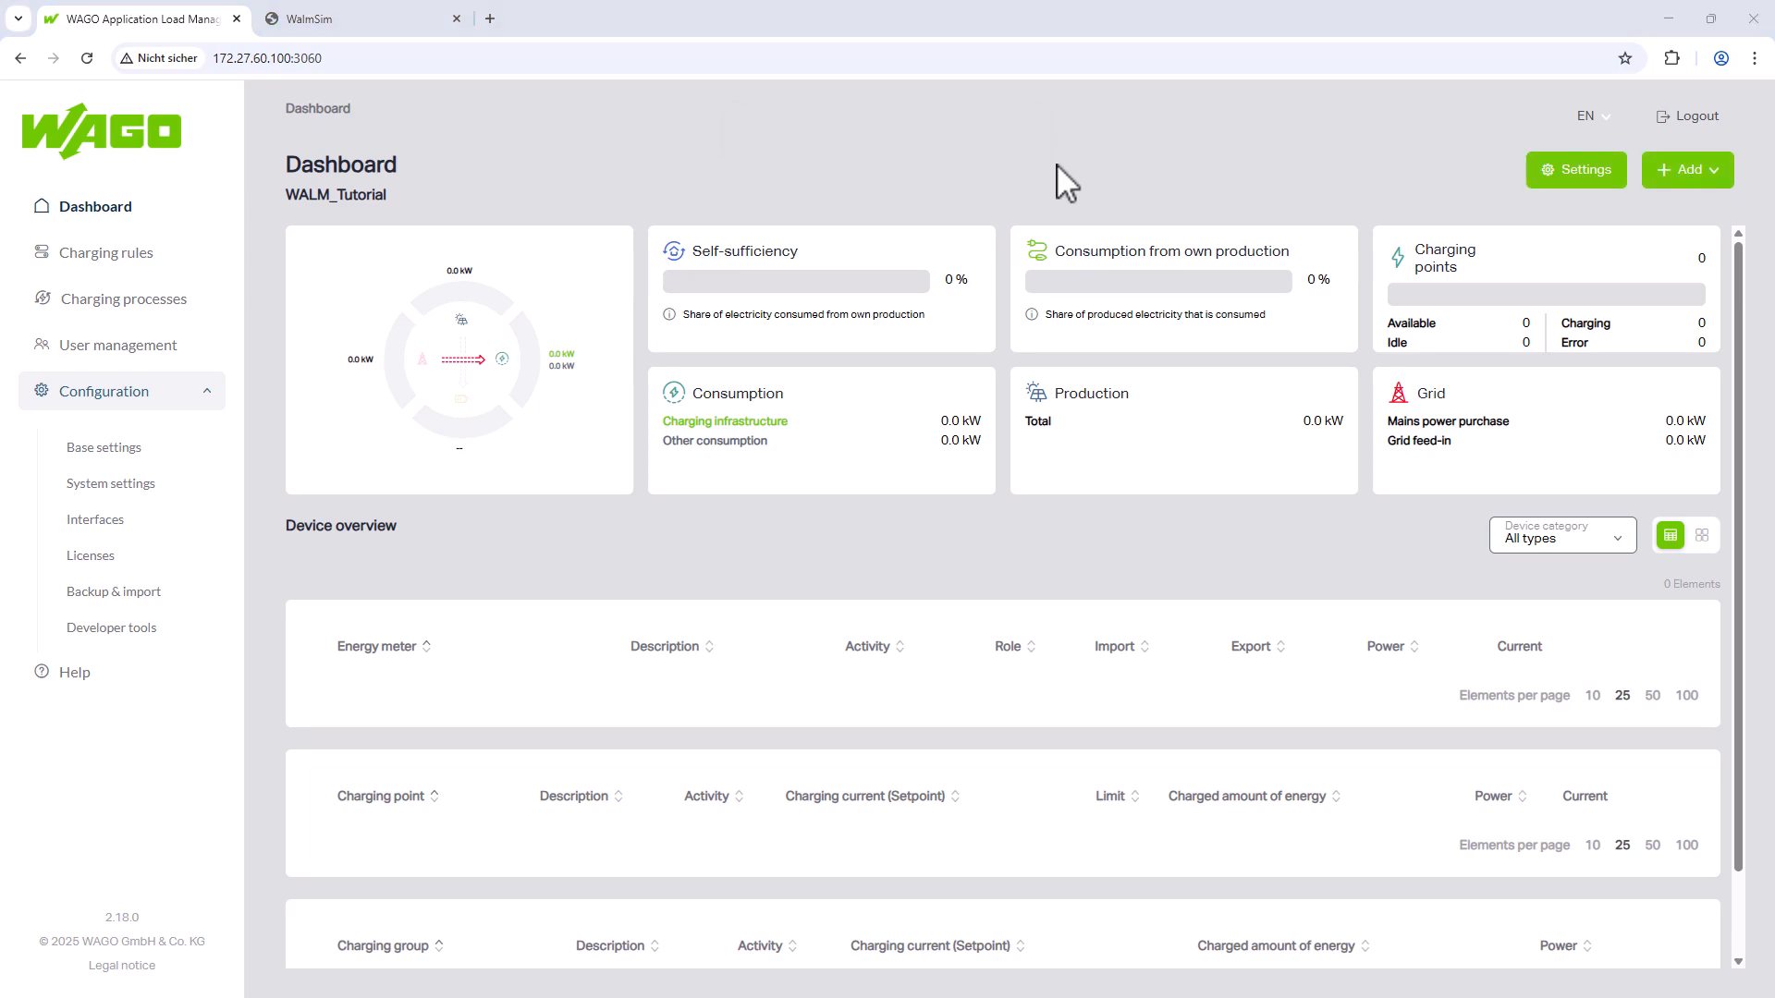
Start a new energy meter named 01_MCM with the description Mains Connection Meter
click(1697, 174)
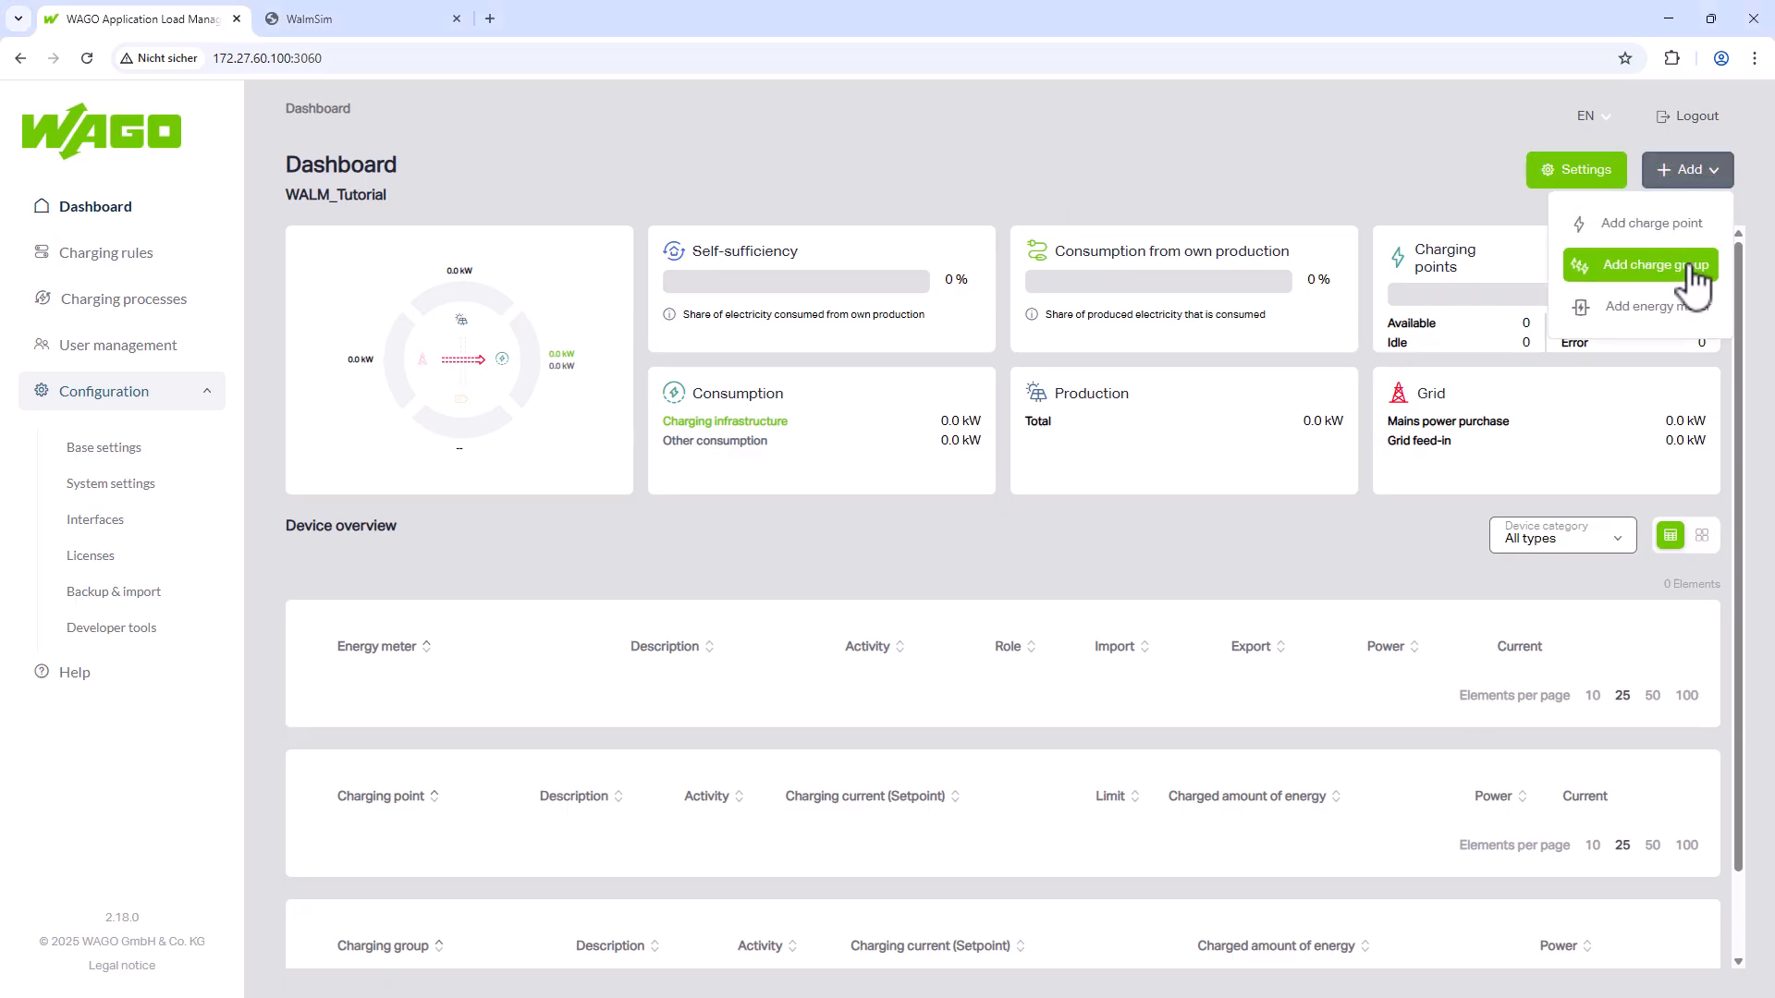
click(1691, 322)
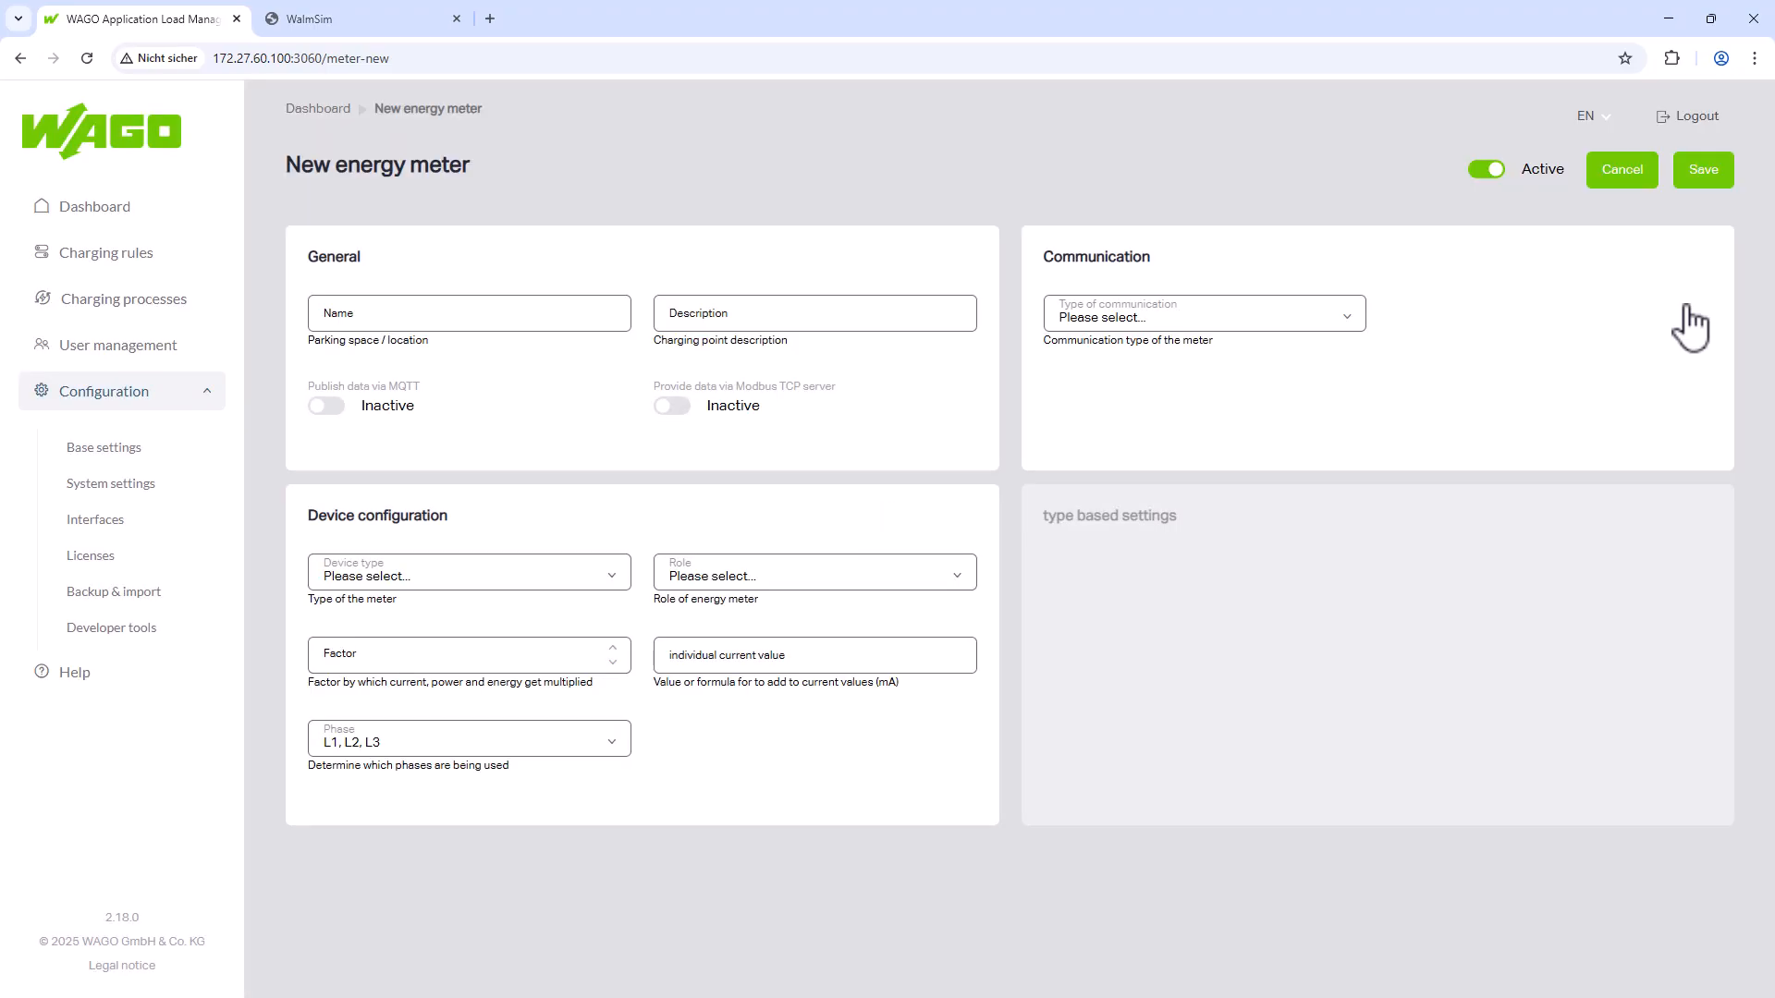
click(436, 314)
text(01_MCM)
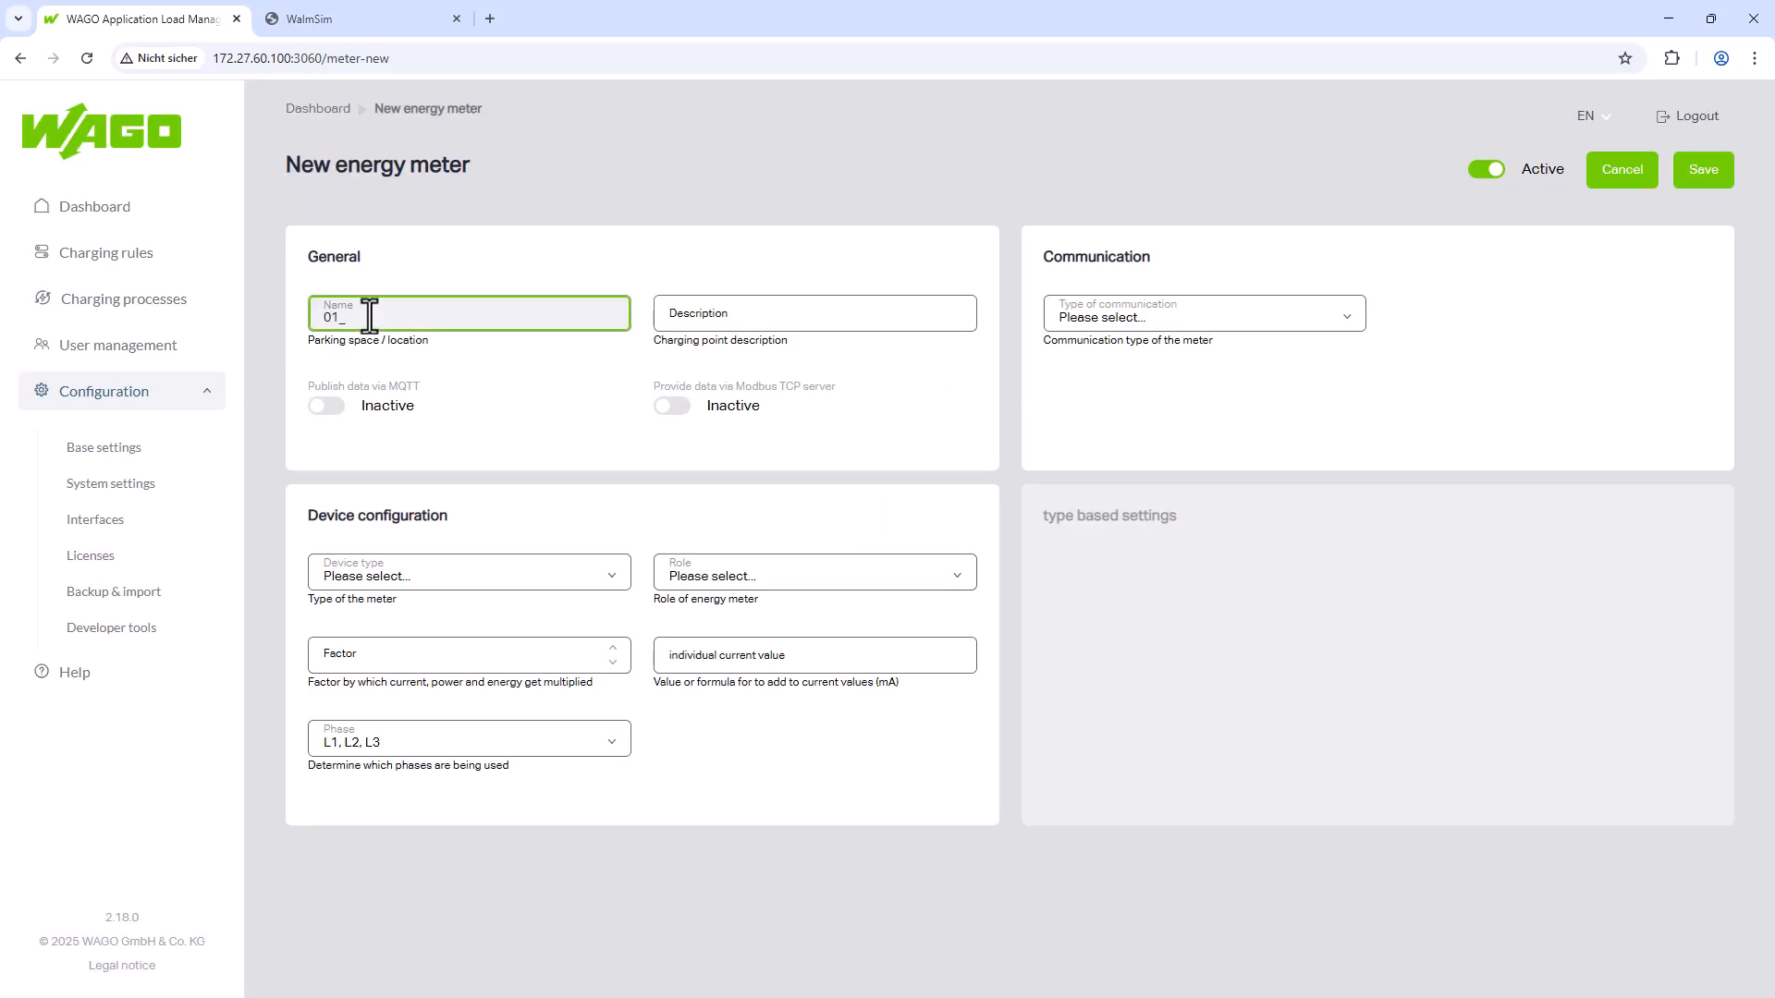
click(733, 323)
text(Mains Connection Meter)
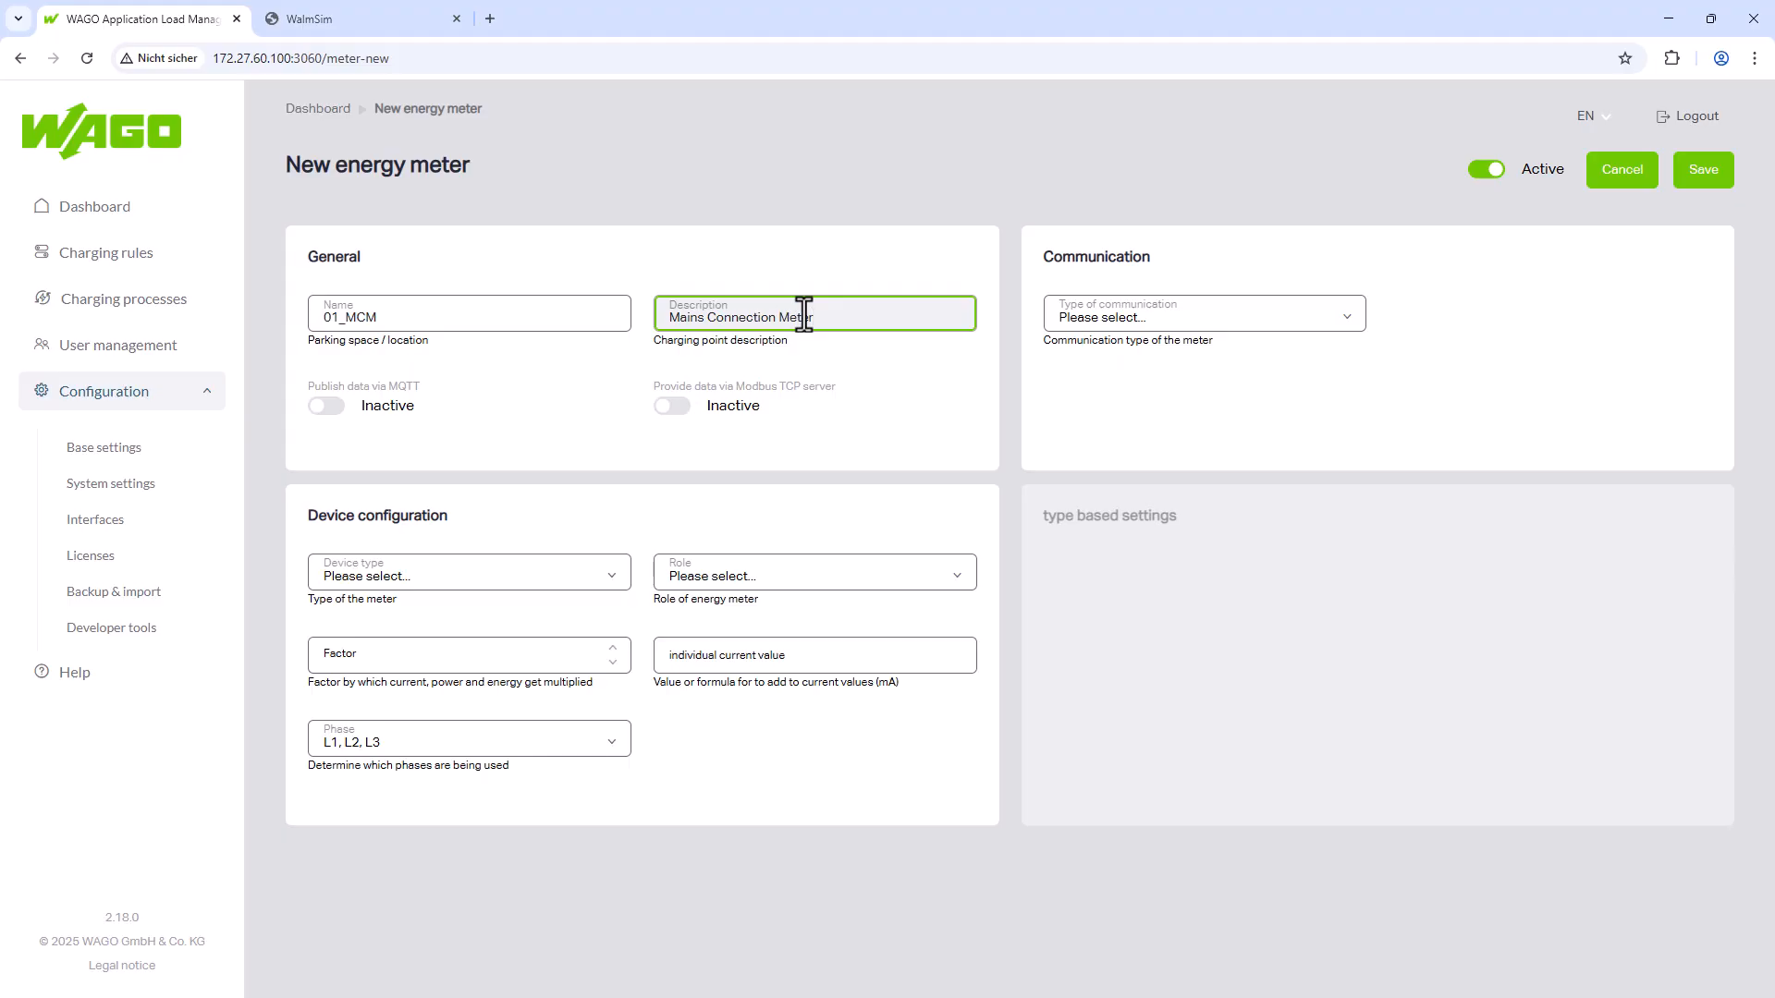
click(835, 434)
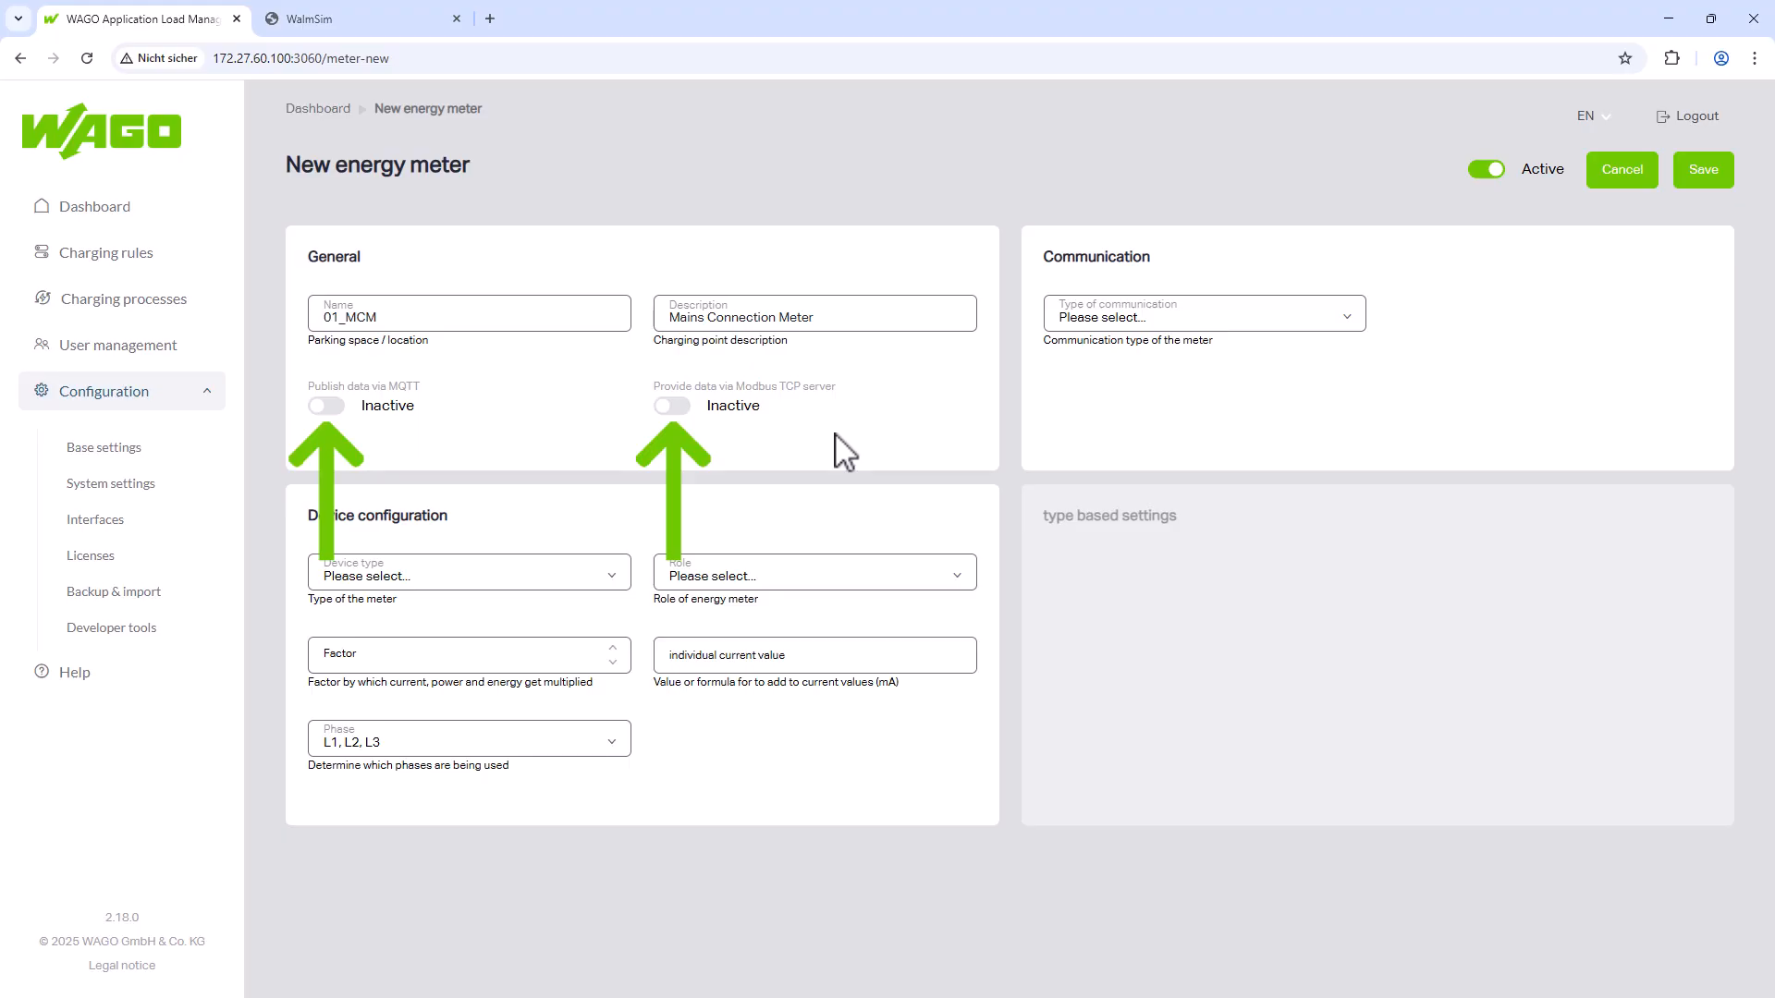
Configure the meter as device type Wago 879-30xx (Modbus) with the role Mains power supply and a factor of 1
click(612, 579)
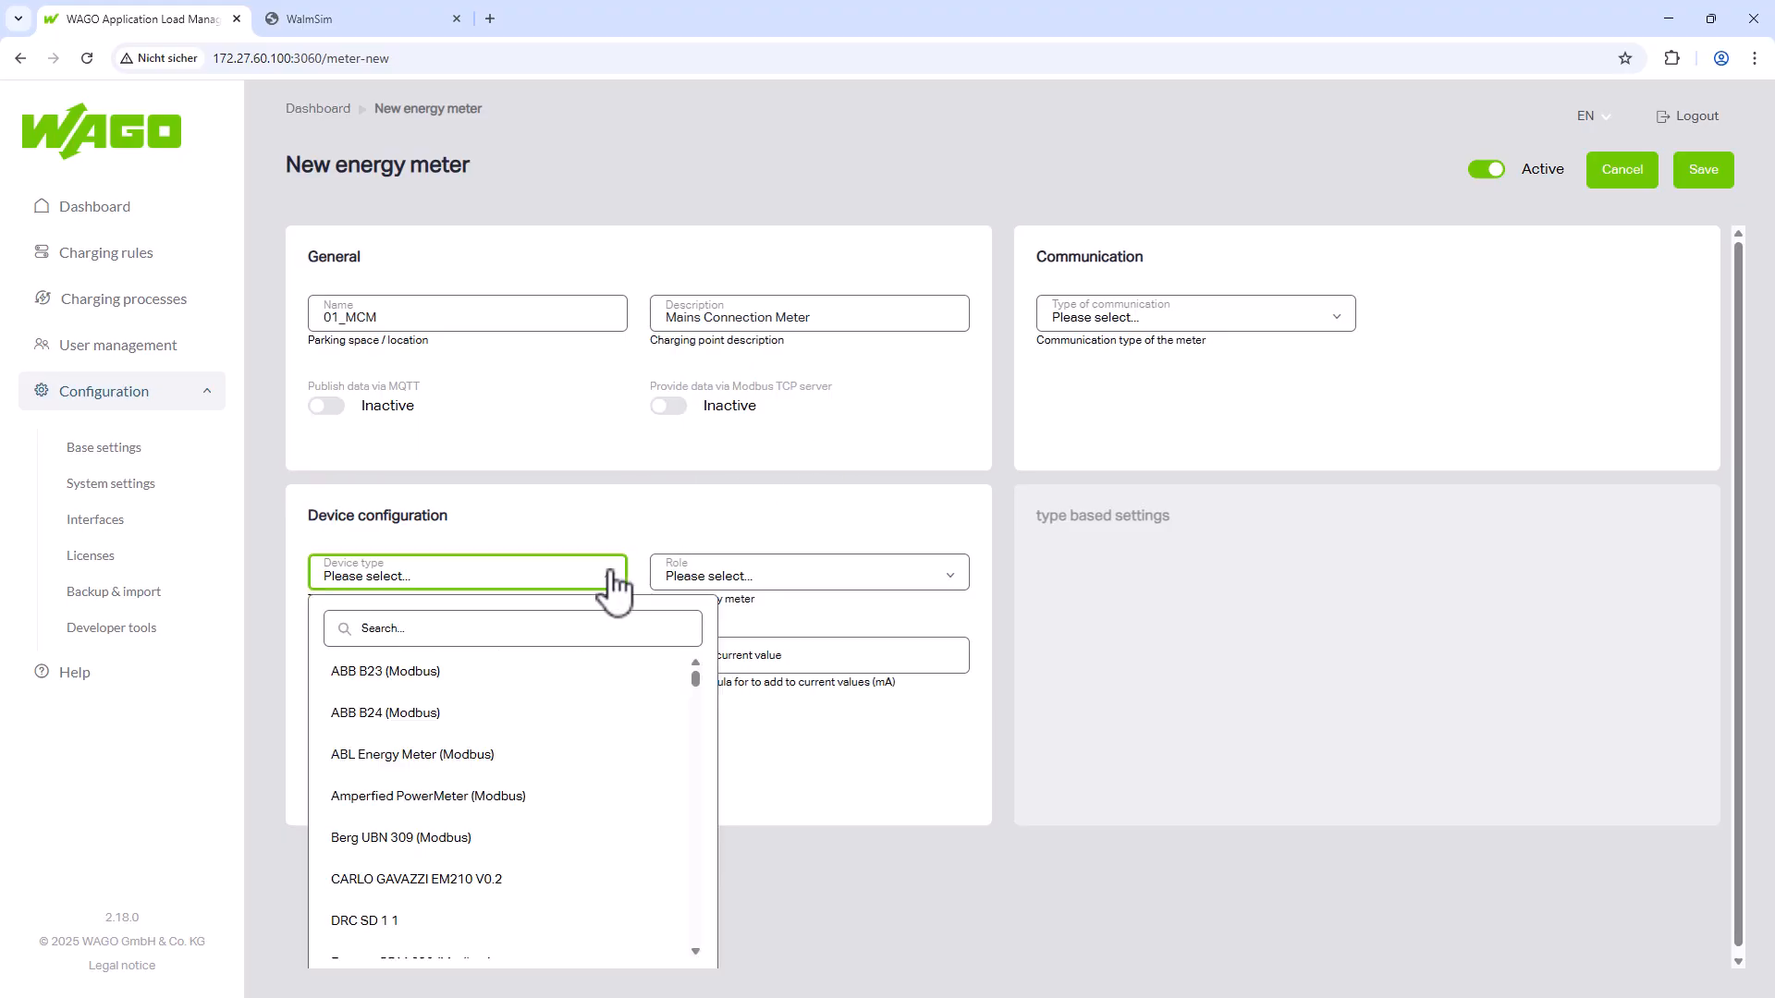
text(WA)
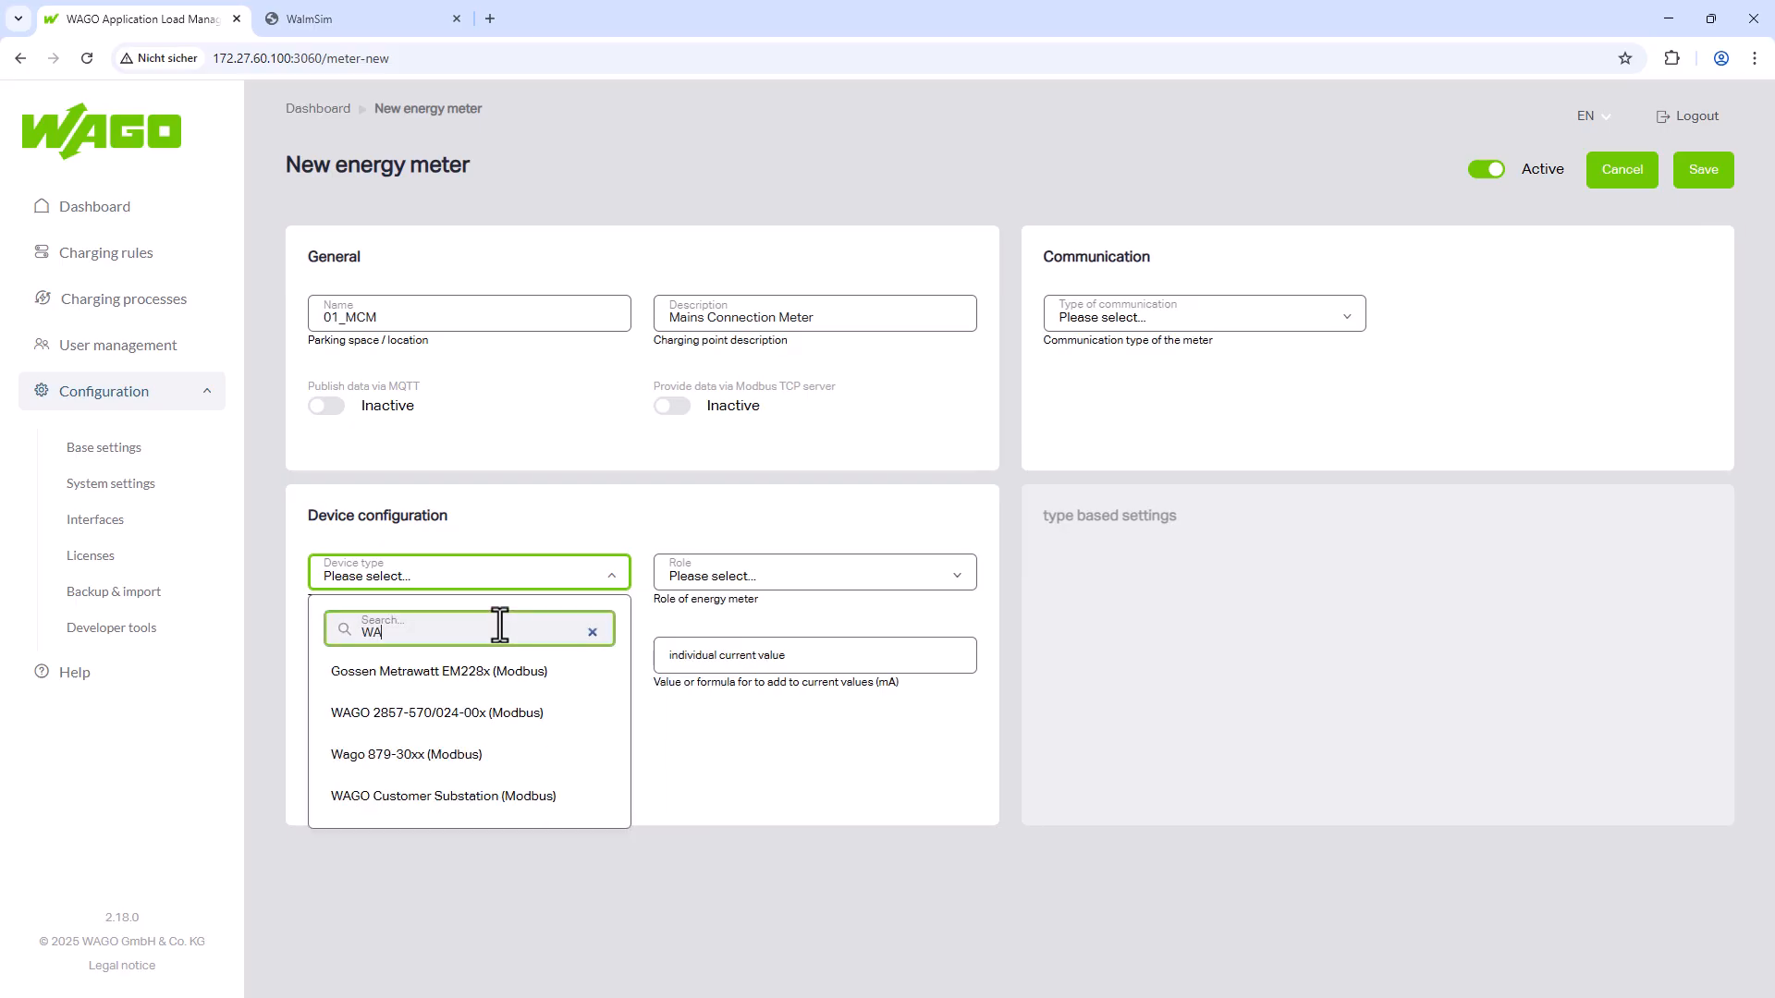
click(462, 767)
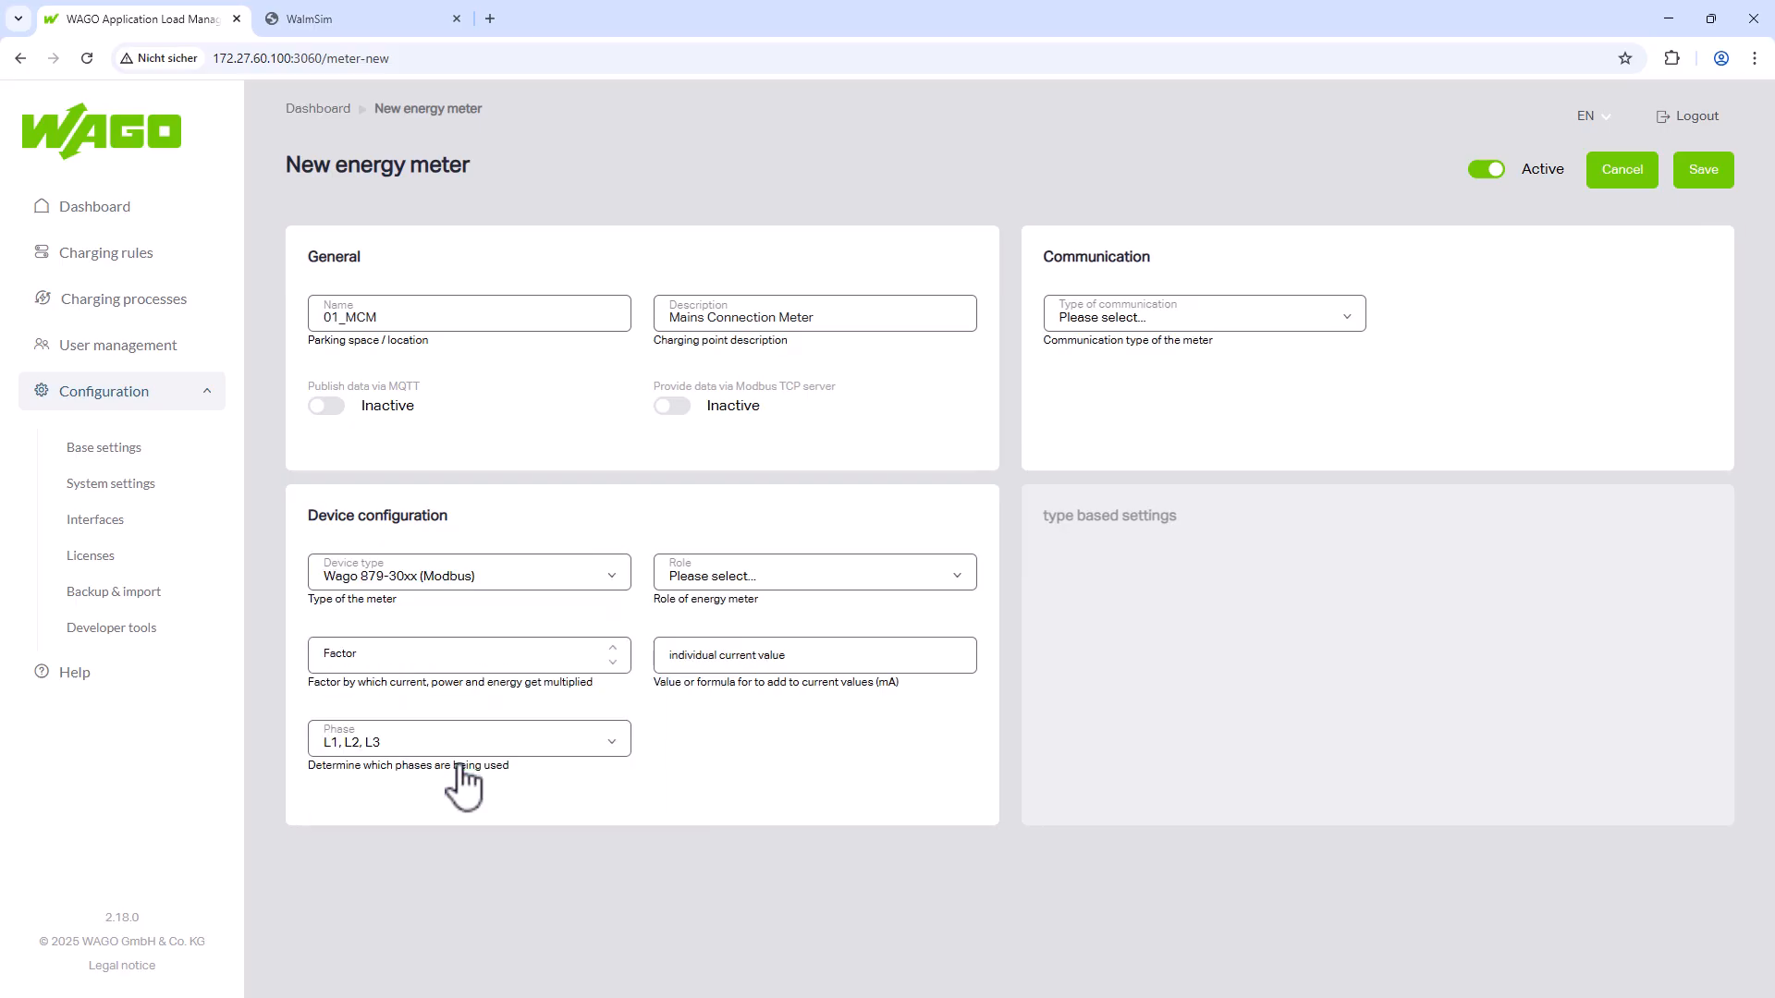
click(952, 579)
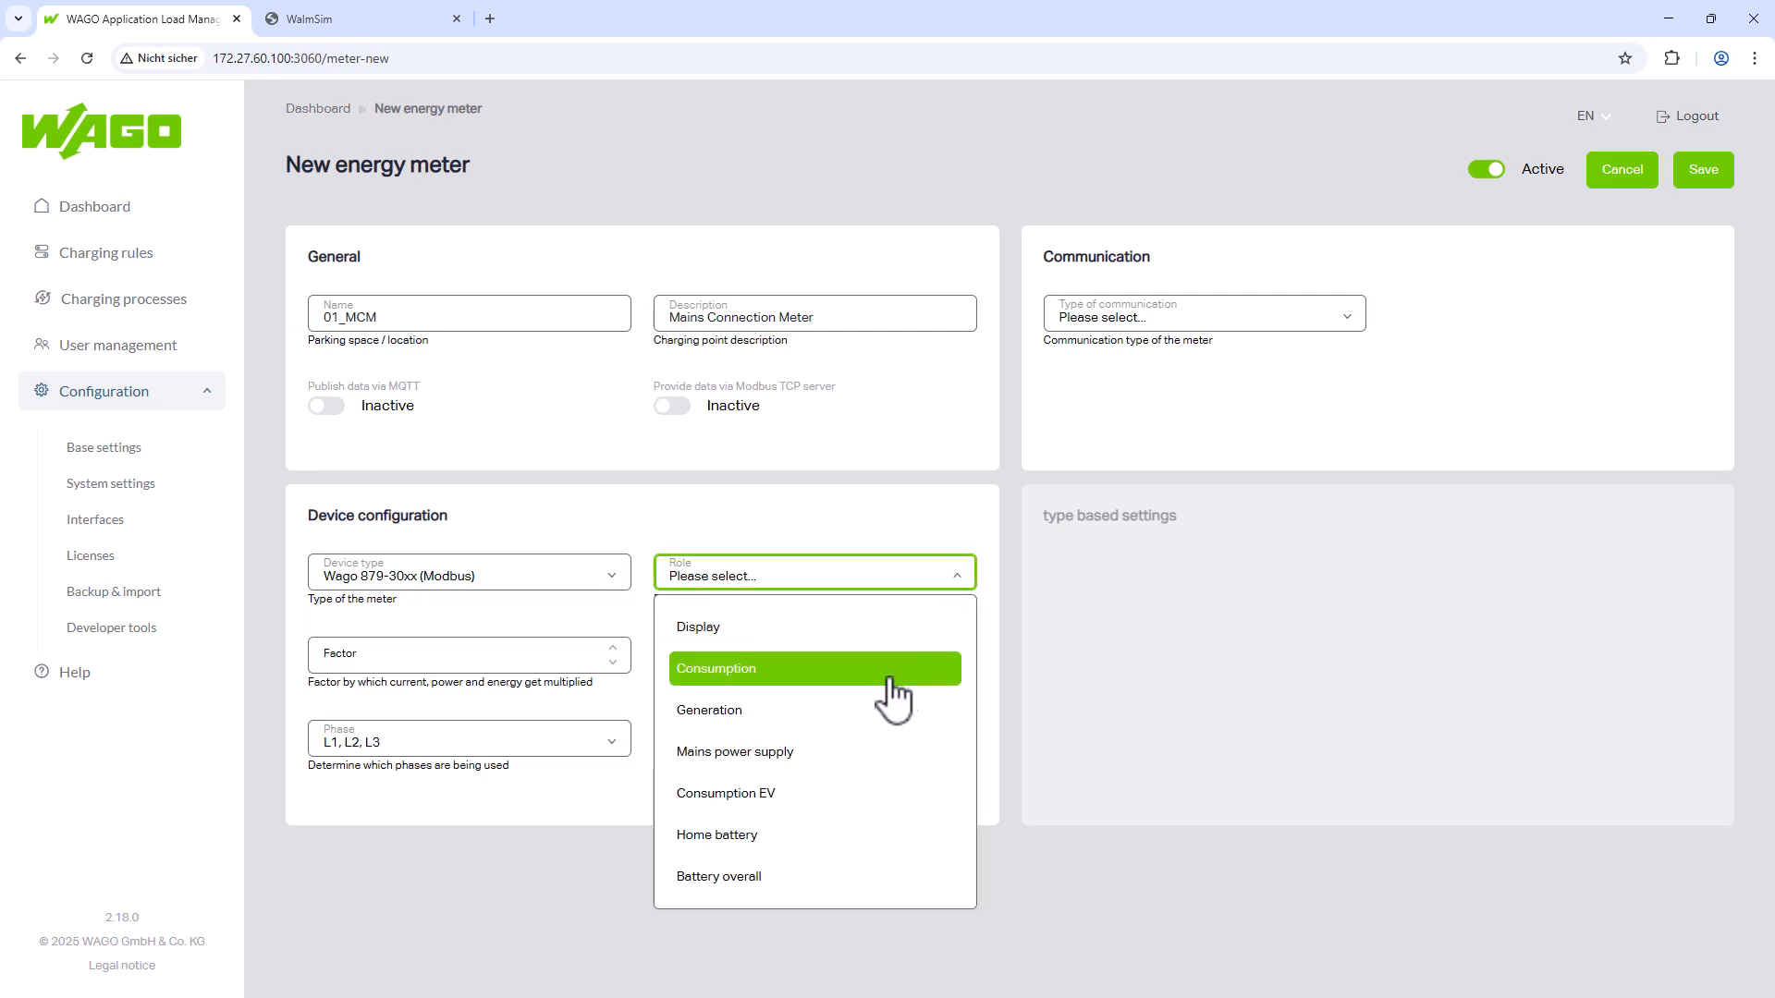
click(819, 752)
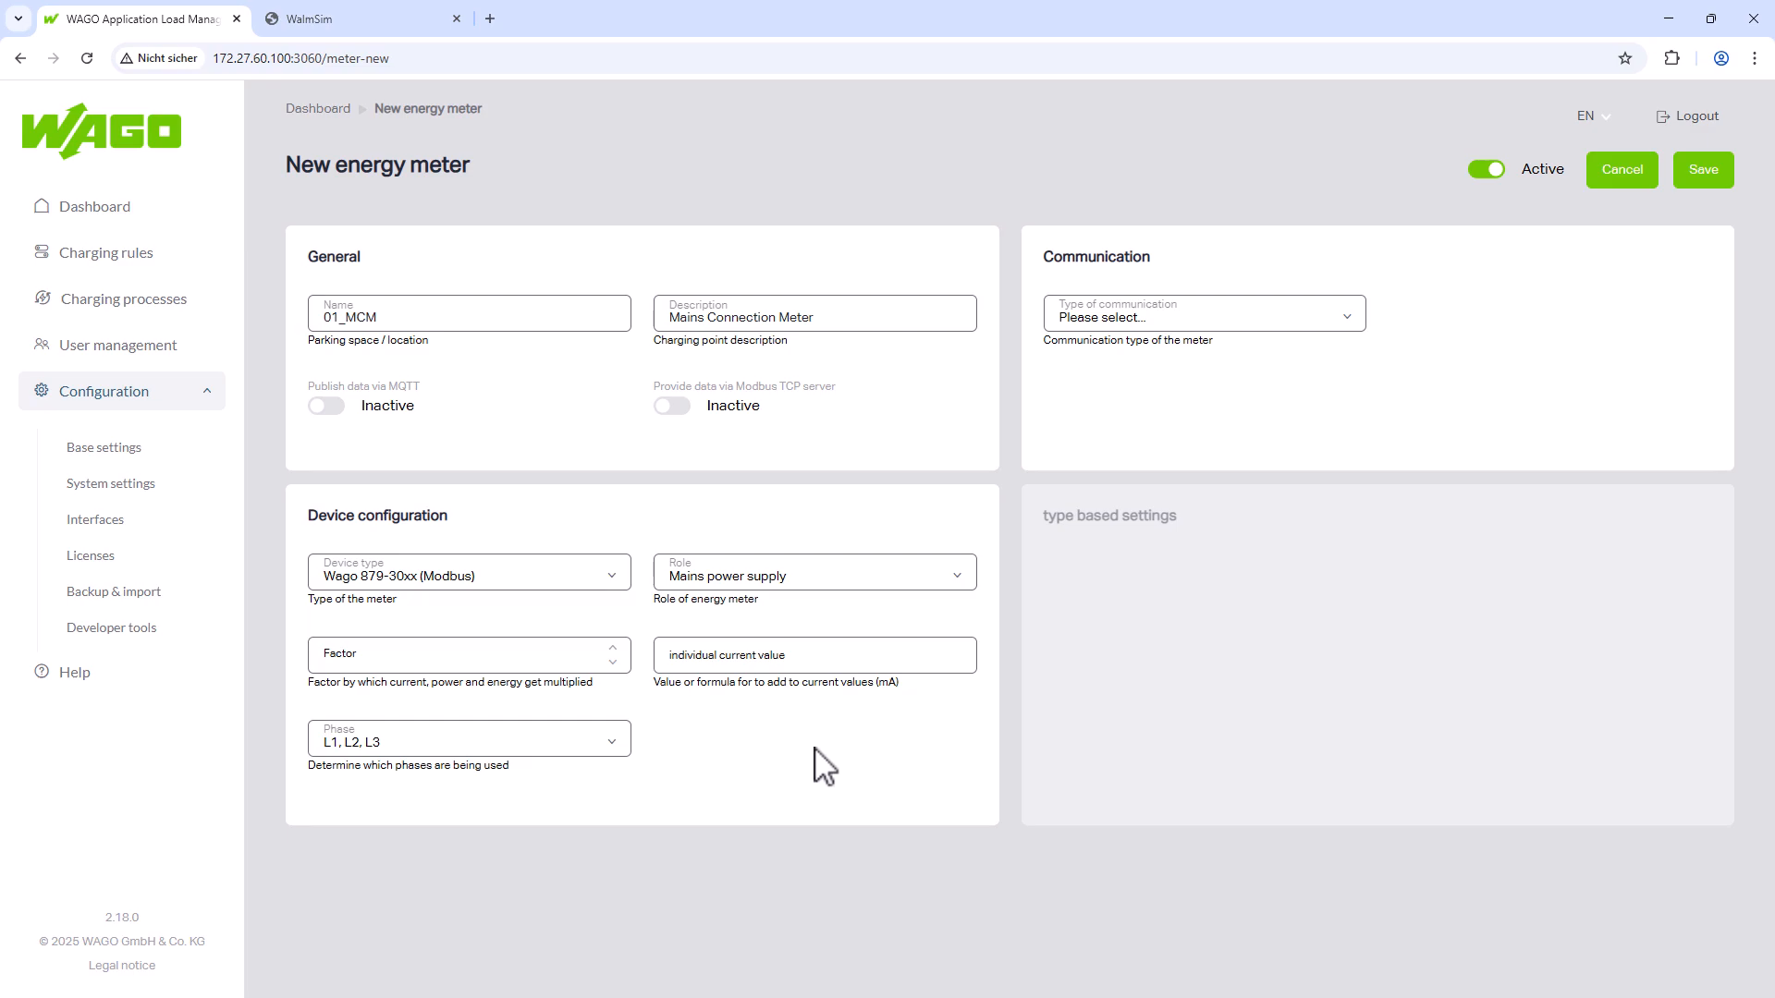
click(522, 661)
text(1)
Set the meter's communication type to Modbus TCP with the IP address 172.27.60.200
click(1328, 318)
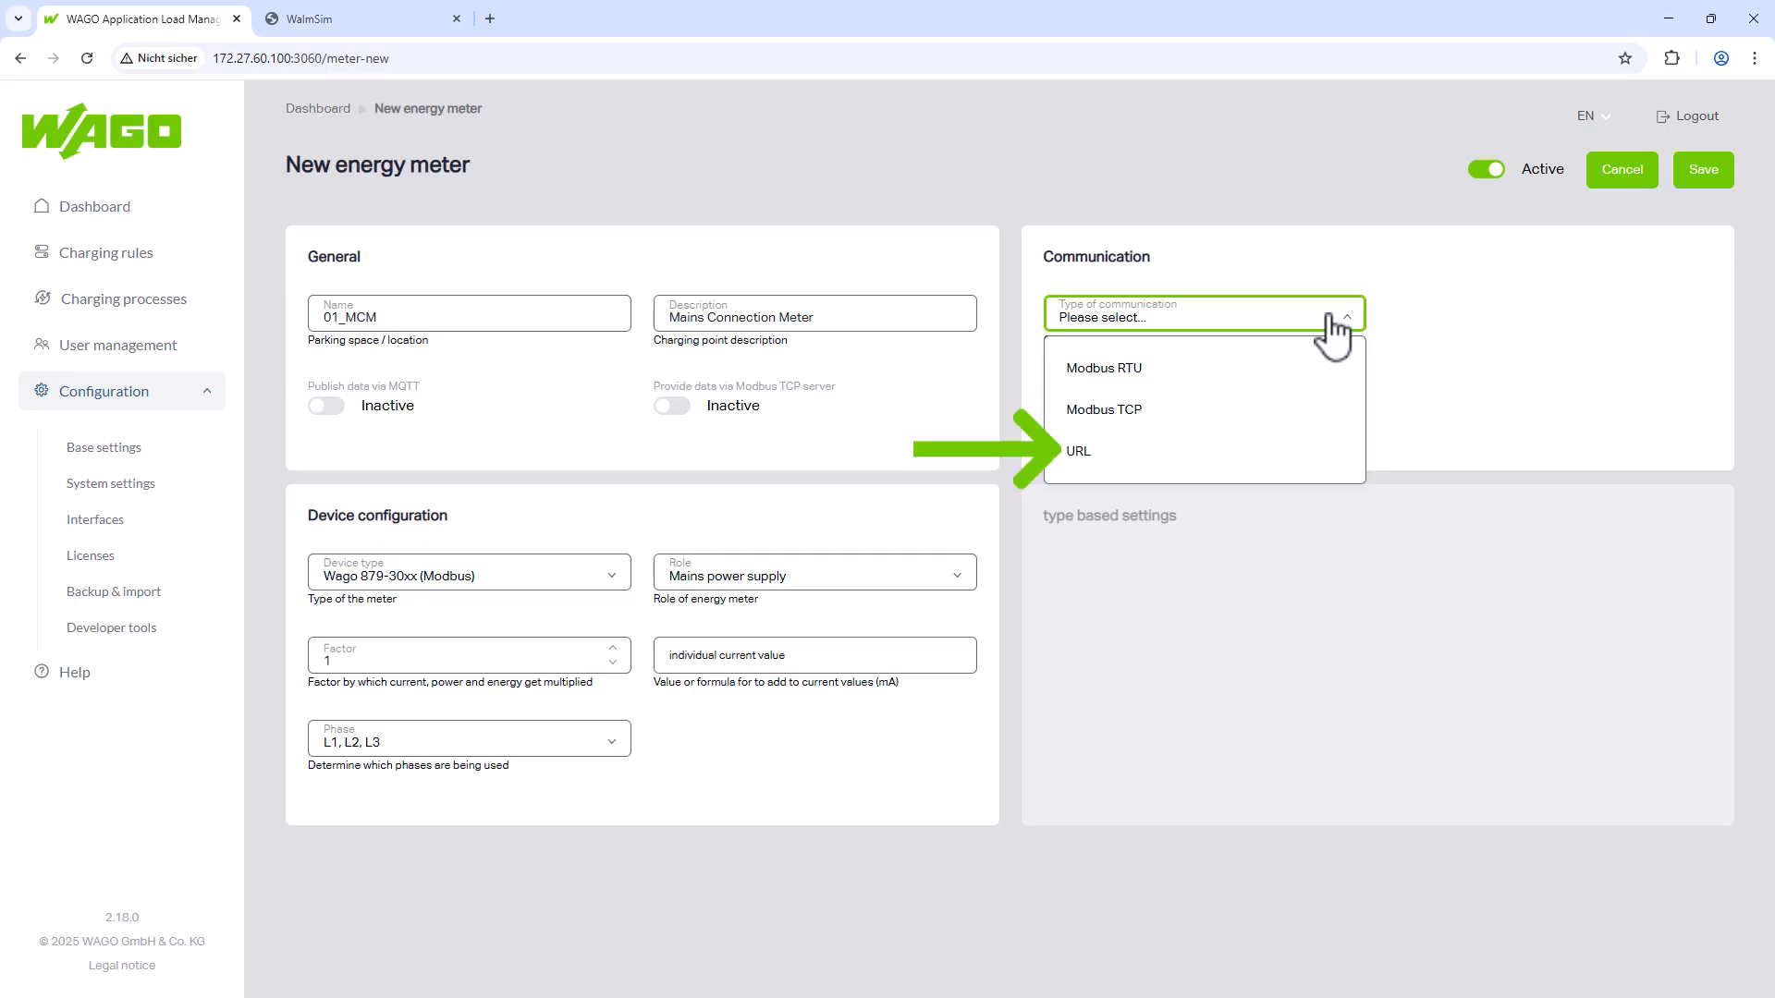
click(1162, 420)
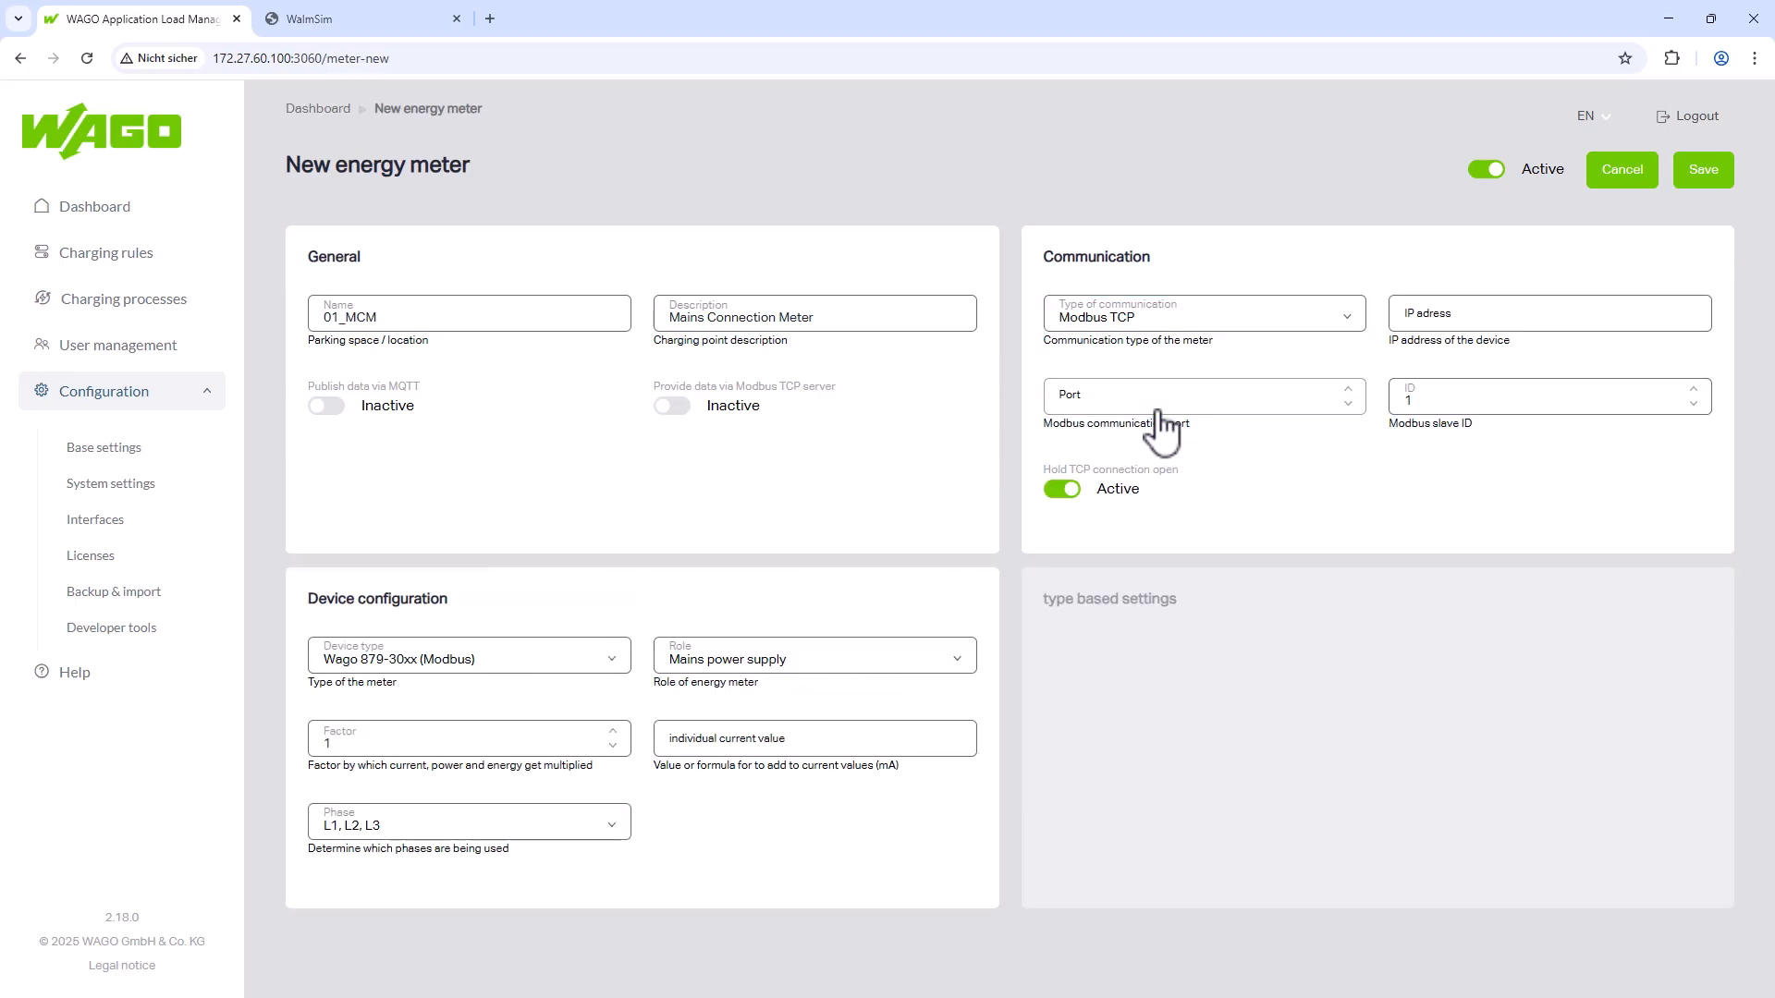
click(1459, 314)
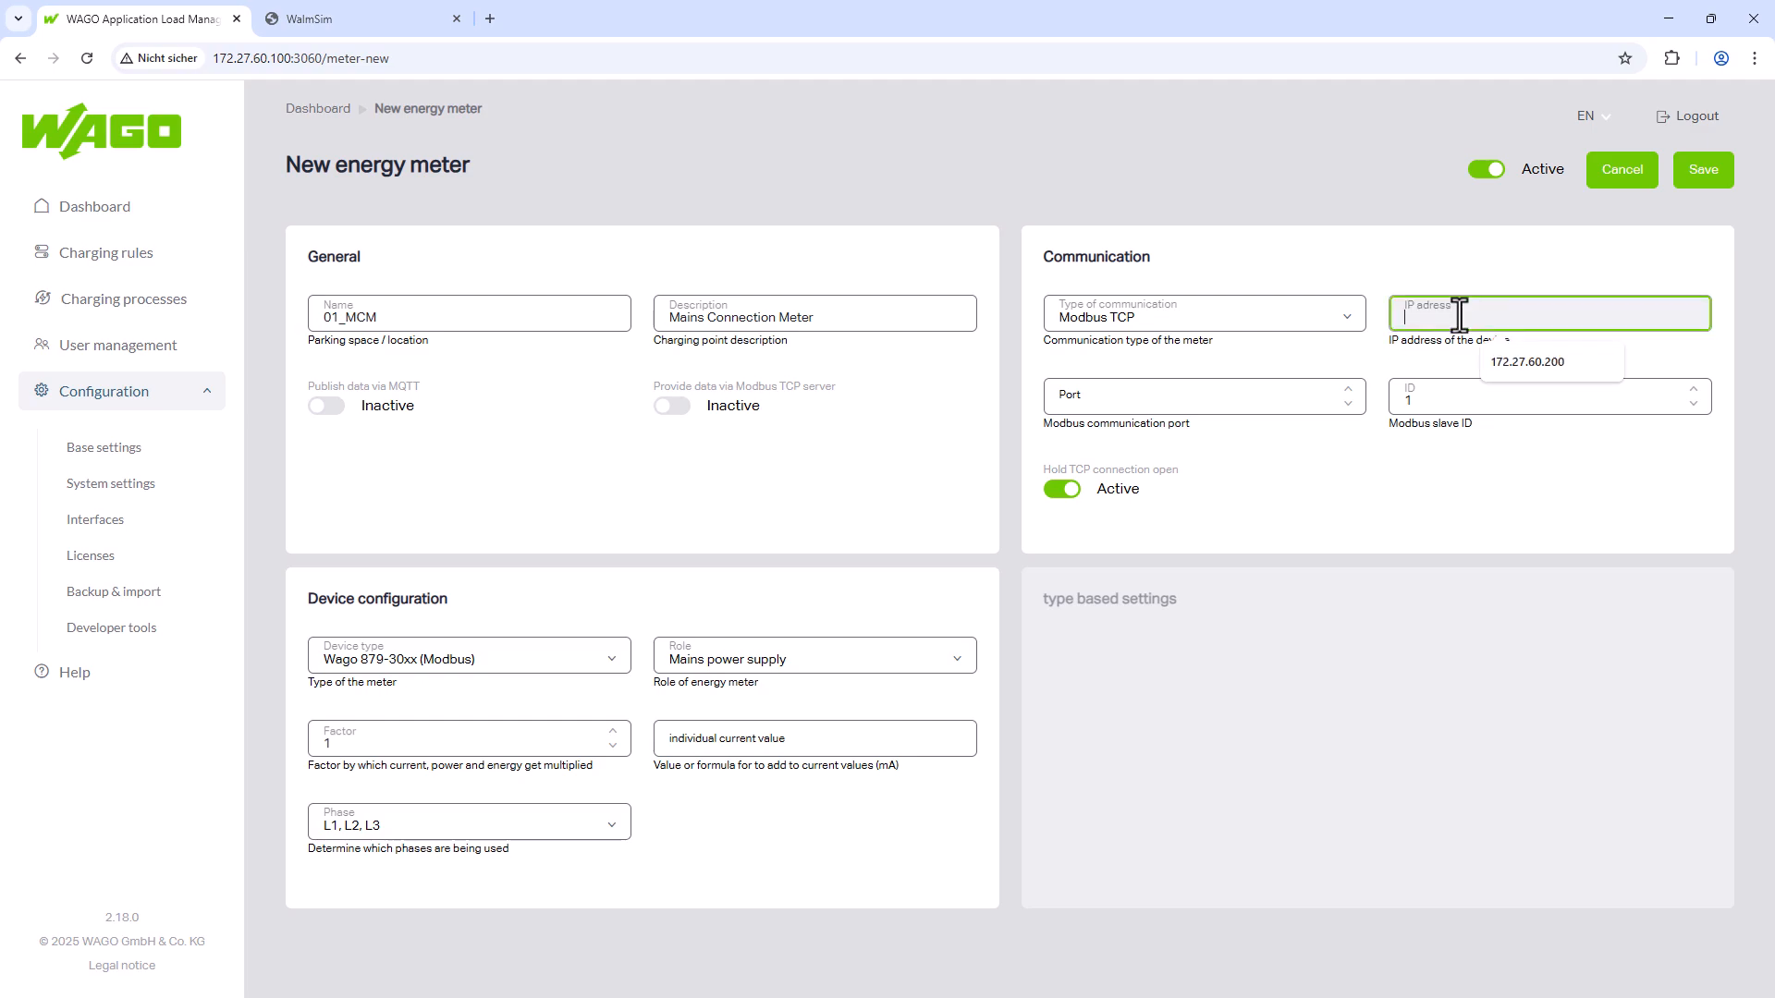
click(1579, 371)
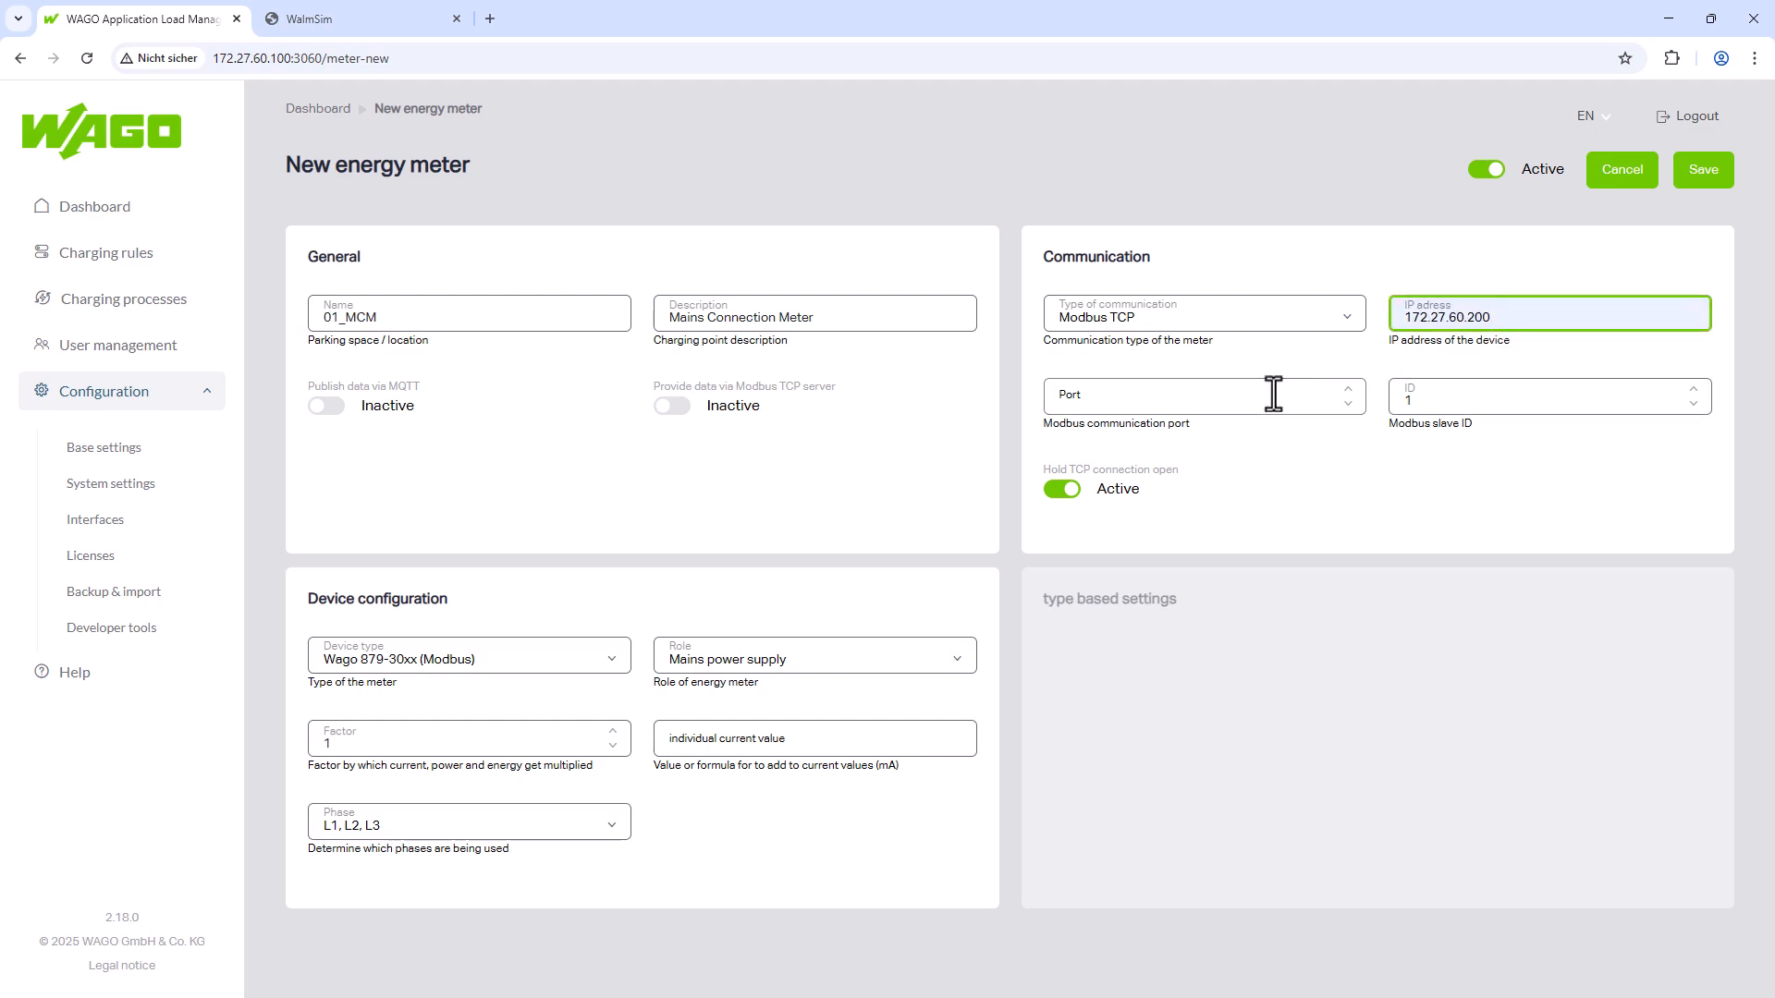
Look up the grid meter's port in the WalmSim grid simulator and set the new meter's Modbus communication port to 1401
click(407, 38)
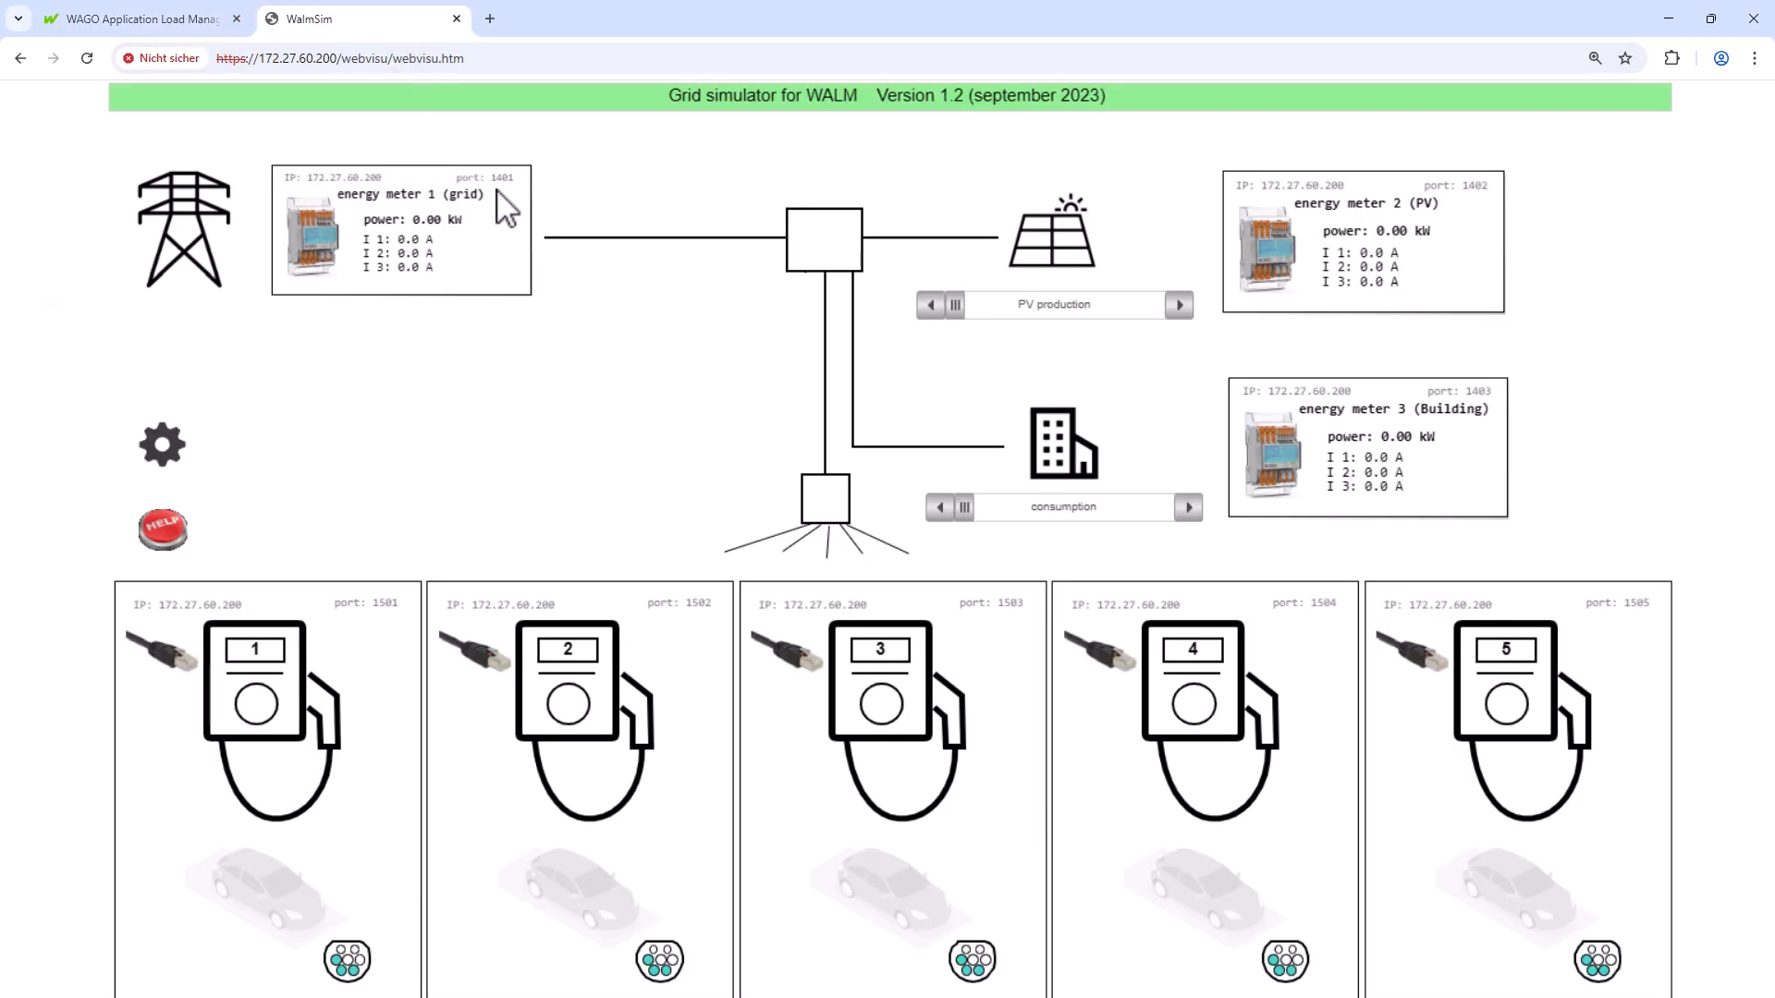
click(152, 19)
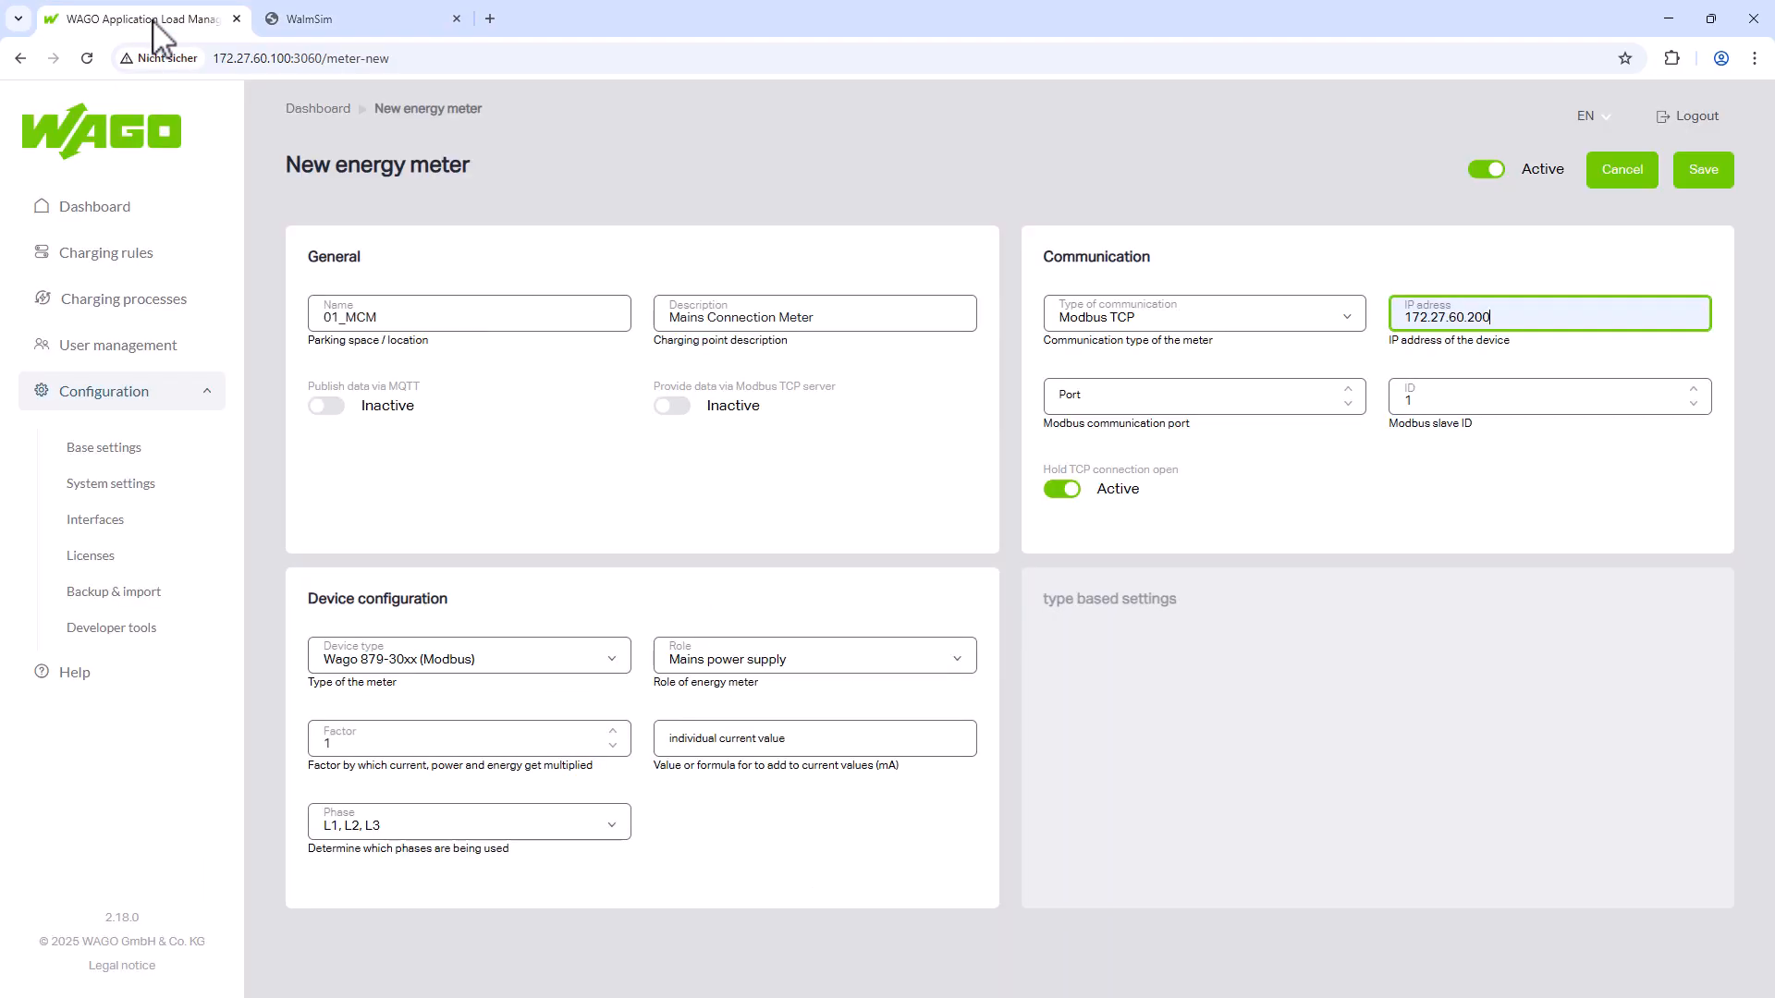
click(1093, 396)
text(1401)
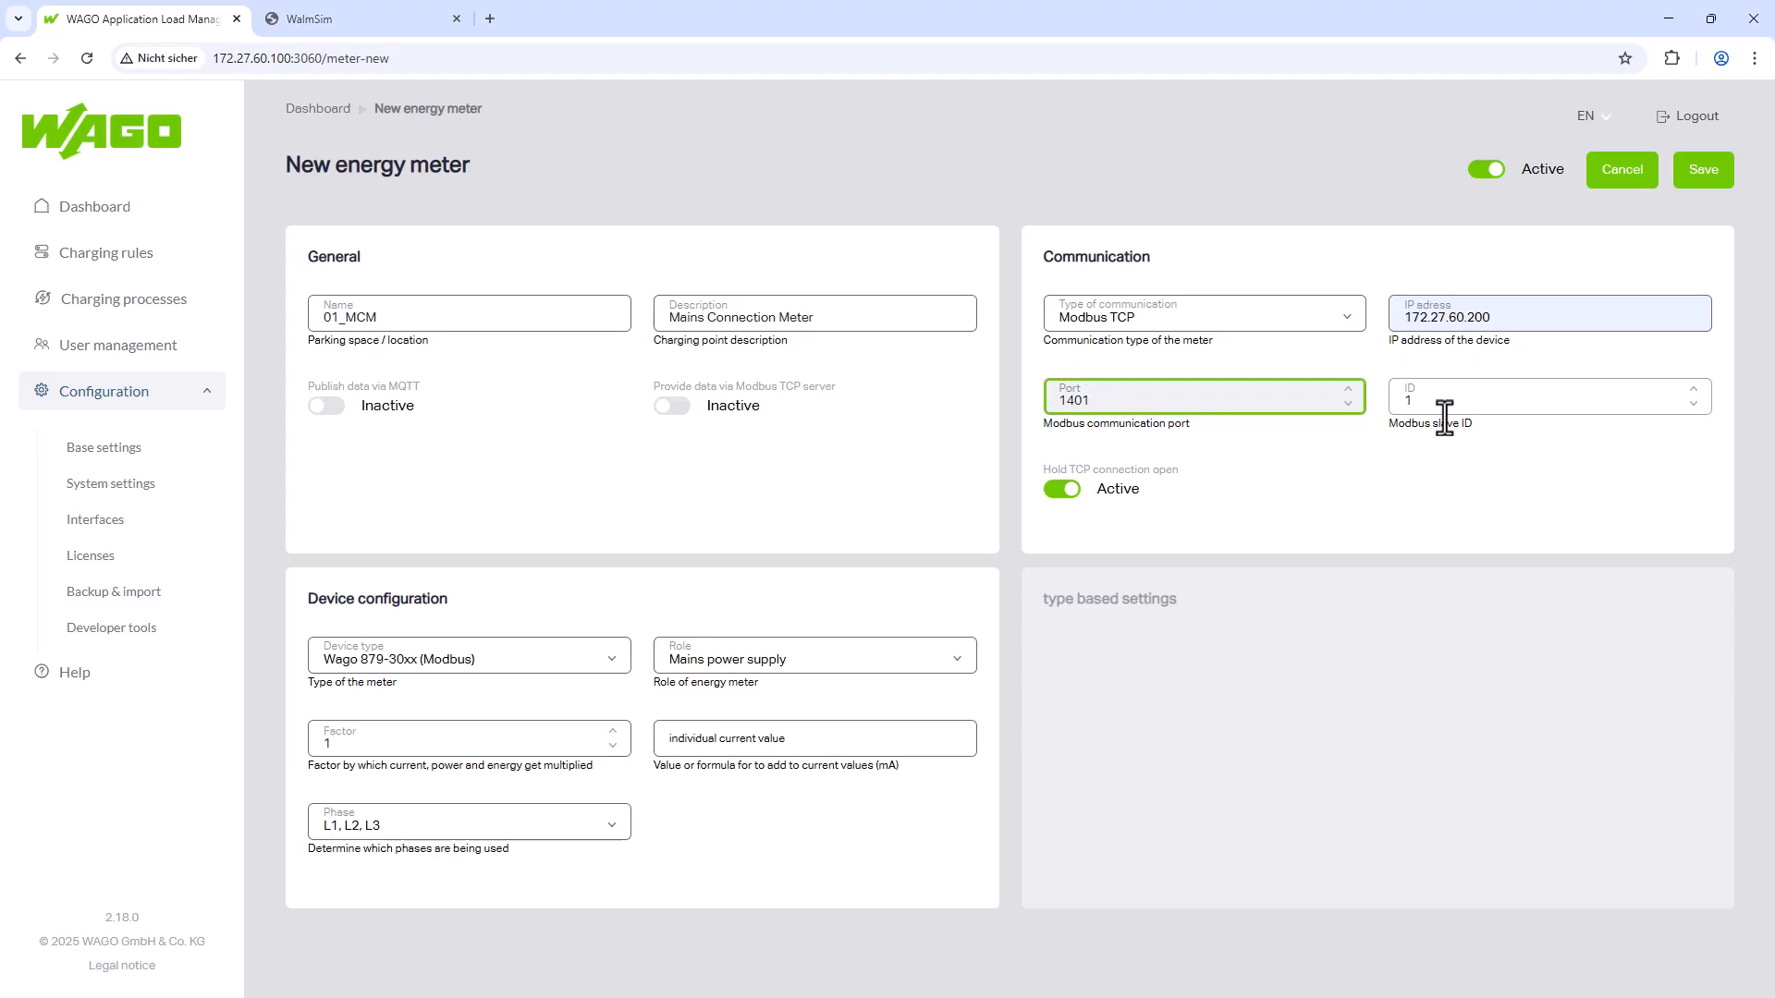
click(1180, 518)
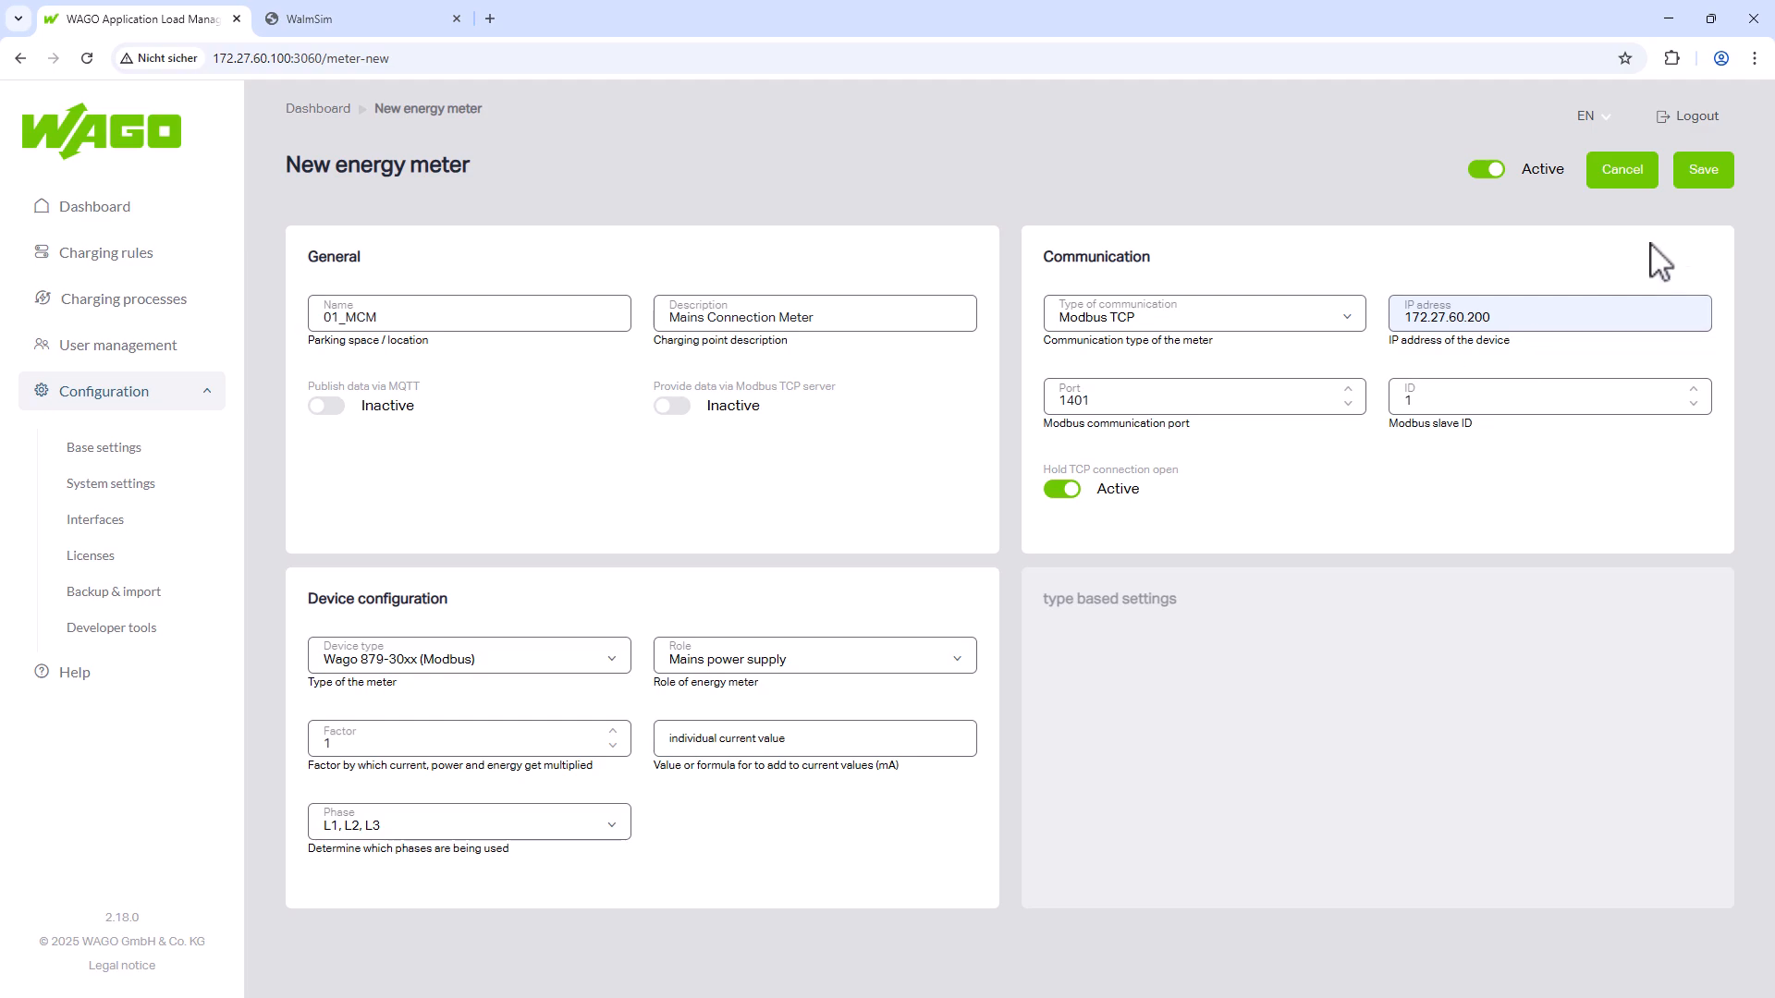
Save the mains connection meter and duplicate it under the name 02_PVM
click(1718, 179)
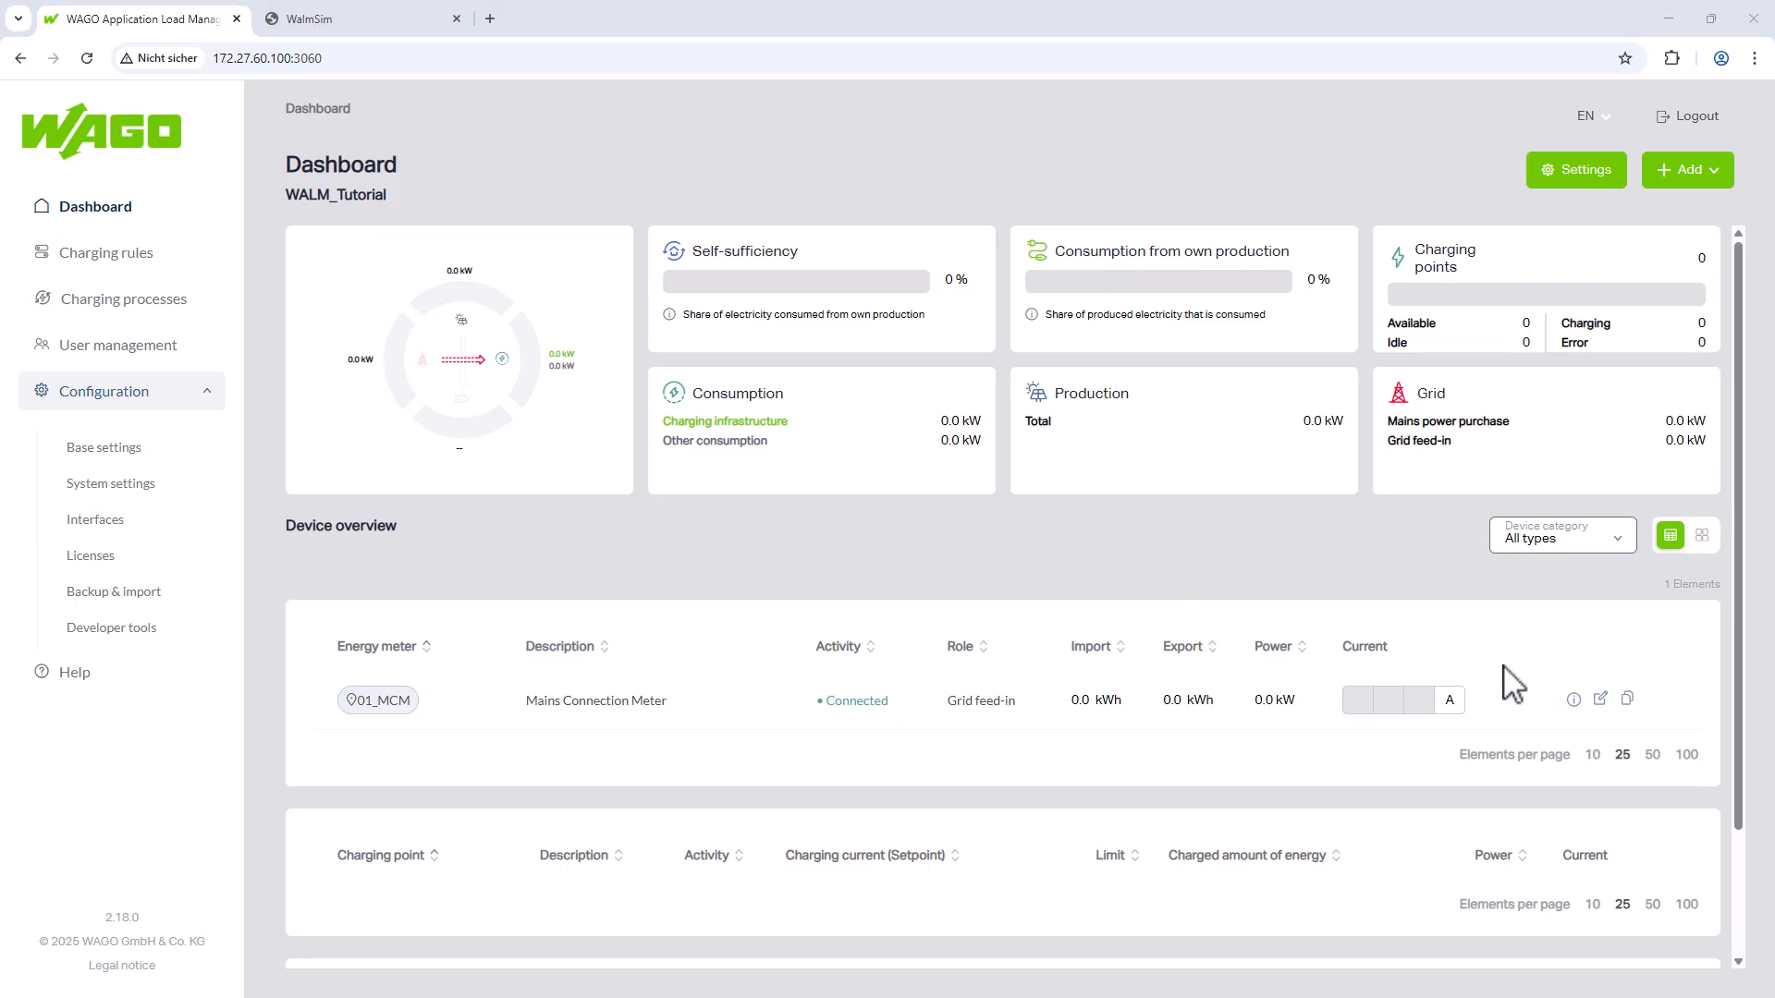
click(1627, 700)
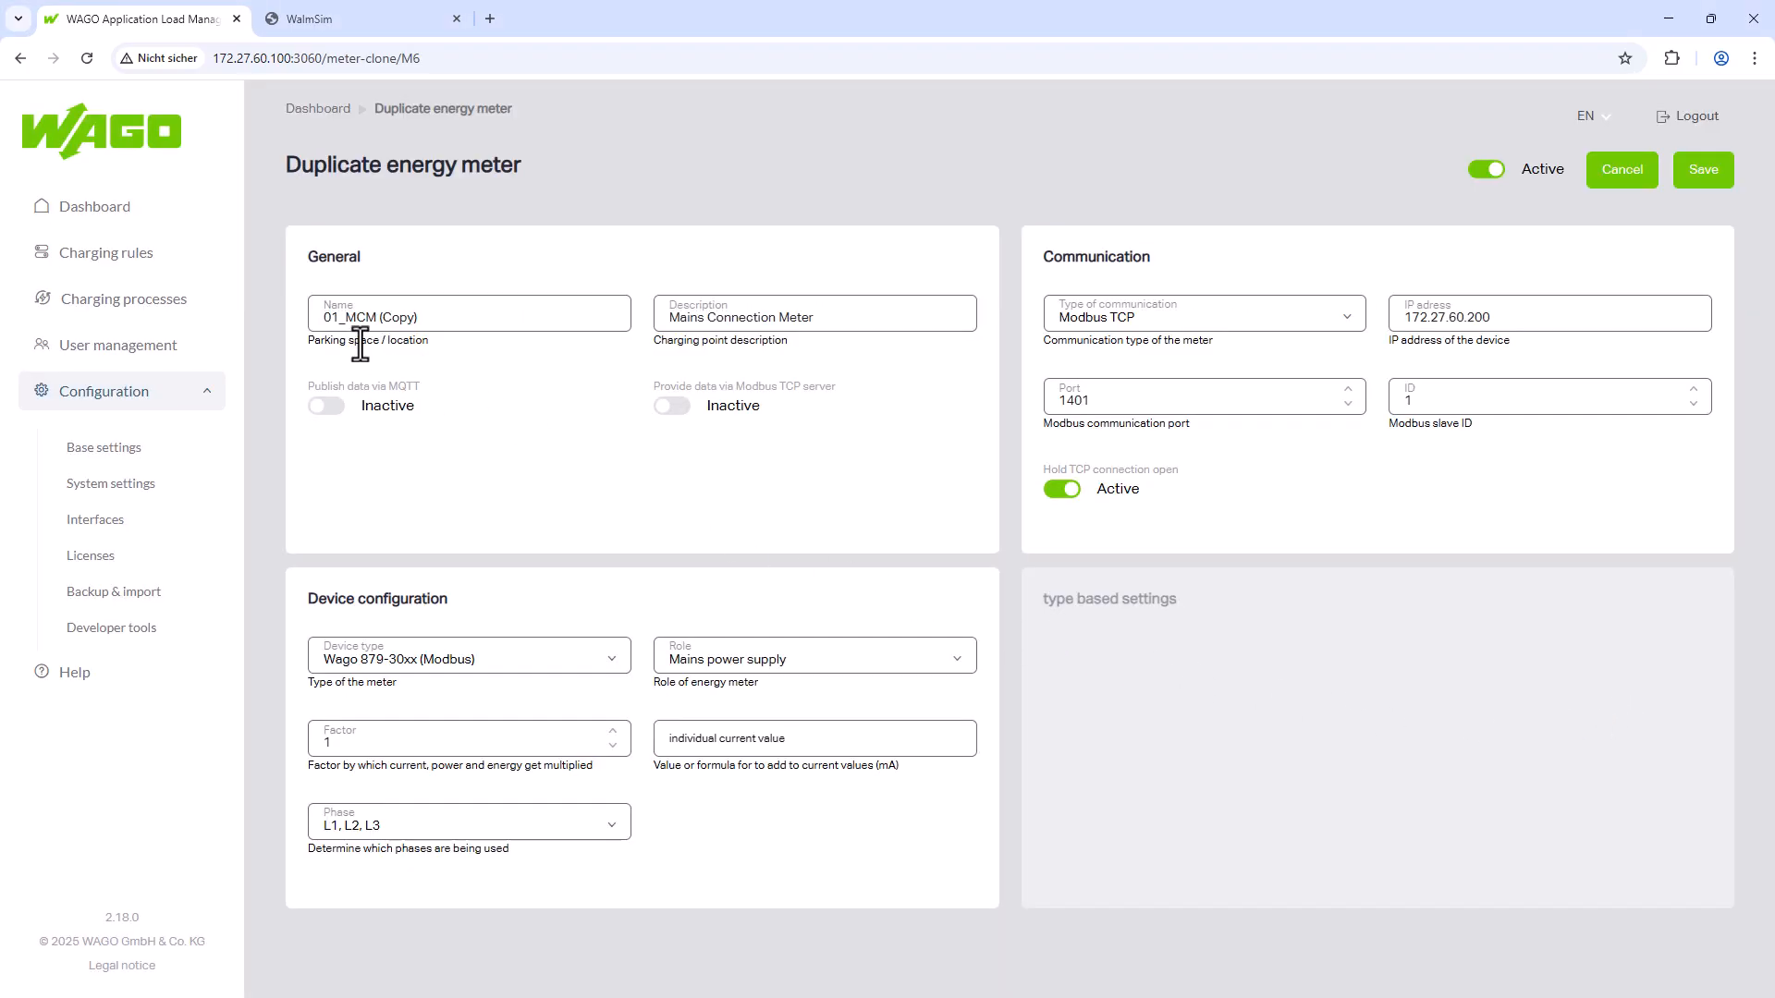
click(335, 322)
key(BackSpace)
text(2)
key(End)
key(BackSpace)
key(BackSpace)
key(BackSpace)
key(BackSpace)
key(BackSpace)
key(BackSpace)
key(BackSpace)
key(BackSpace)
key(BackSpace)
key(BackSpace)
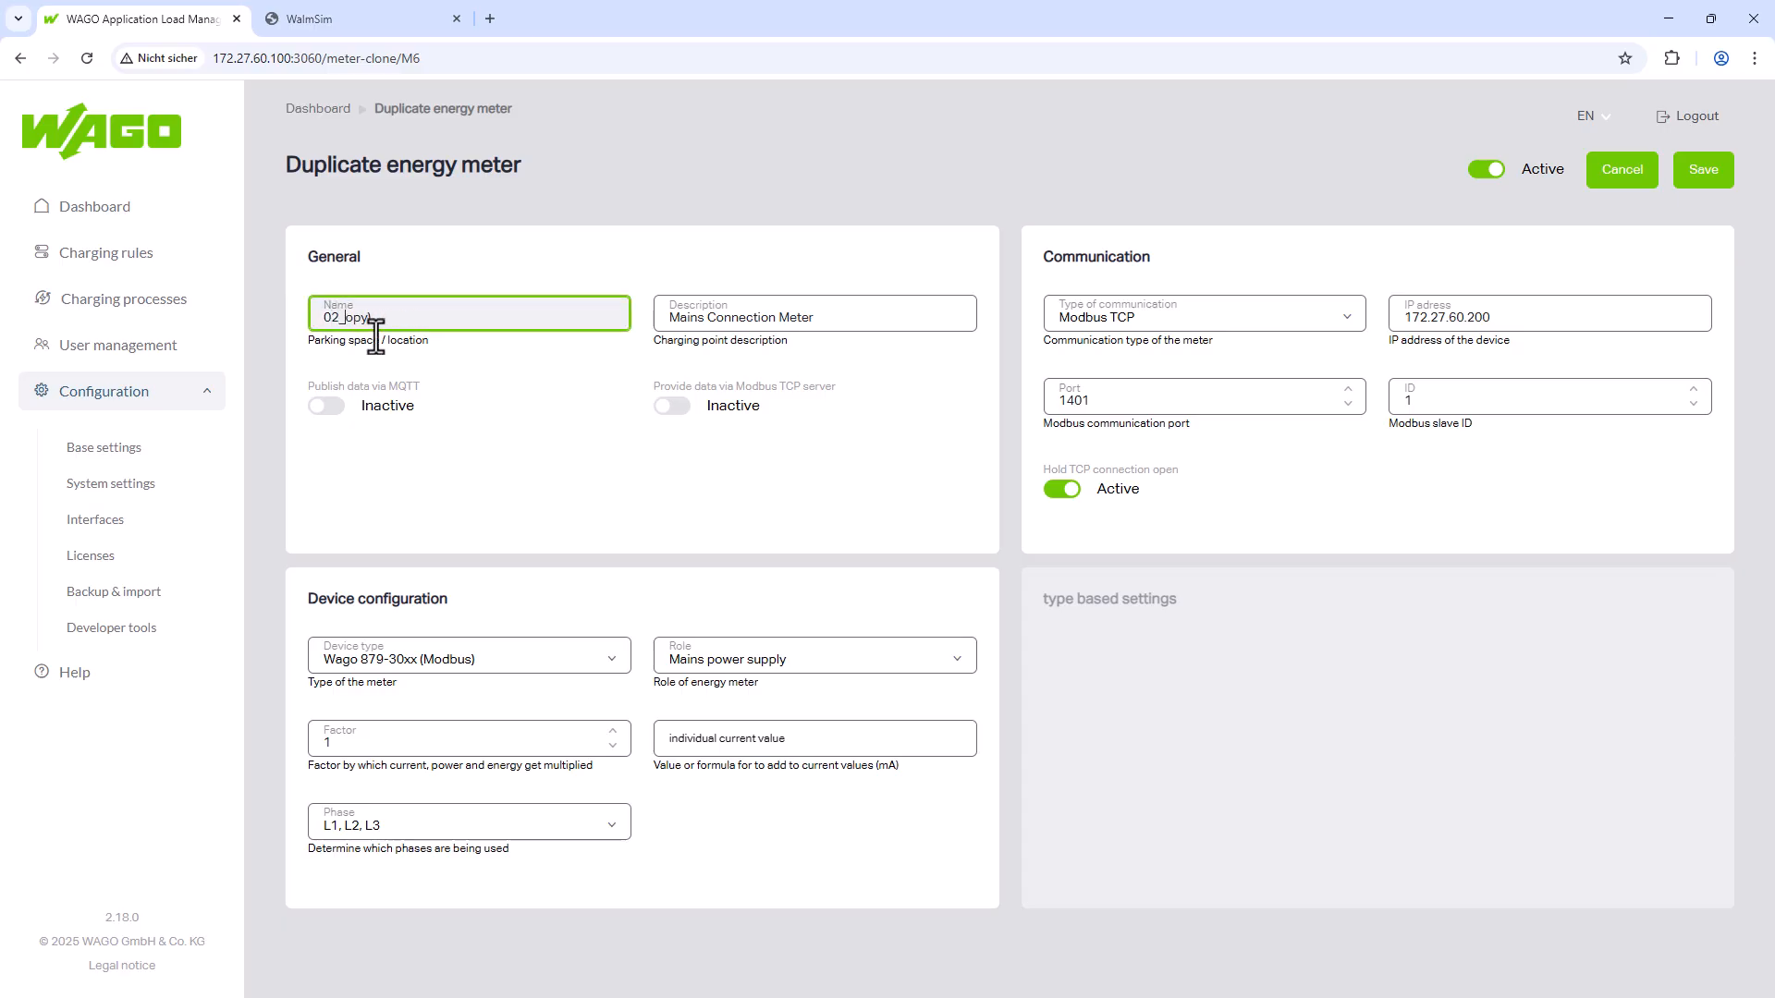
text(PVM)
Set the duplicated meter's description to PV Meter
click(815, 316)
key(BackSpace)
key(BackSpace)
key(BackSpace)
key(BackSpace)
key(BackSpace)
key(BackSpace)
key(BackSpace)
key(BackSpace)
key(BackSpace)
key(BackSpace)
key(BackSpace)
key(BackSpace)
key(BackSpace)
key(BackSpace)
key(BackSpace)
key(BackSpace)
key(BackSpace)
key(BackSpace)
key(BackSpace)
key(BackSpace)
text(PV Meter)
click(883, 516)
Set the PV meter's role to Generation and its Modbus port to 1402, and save it
click(920, 653)
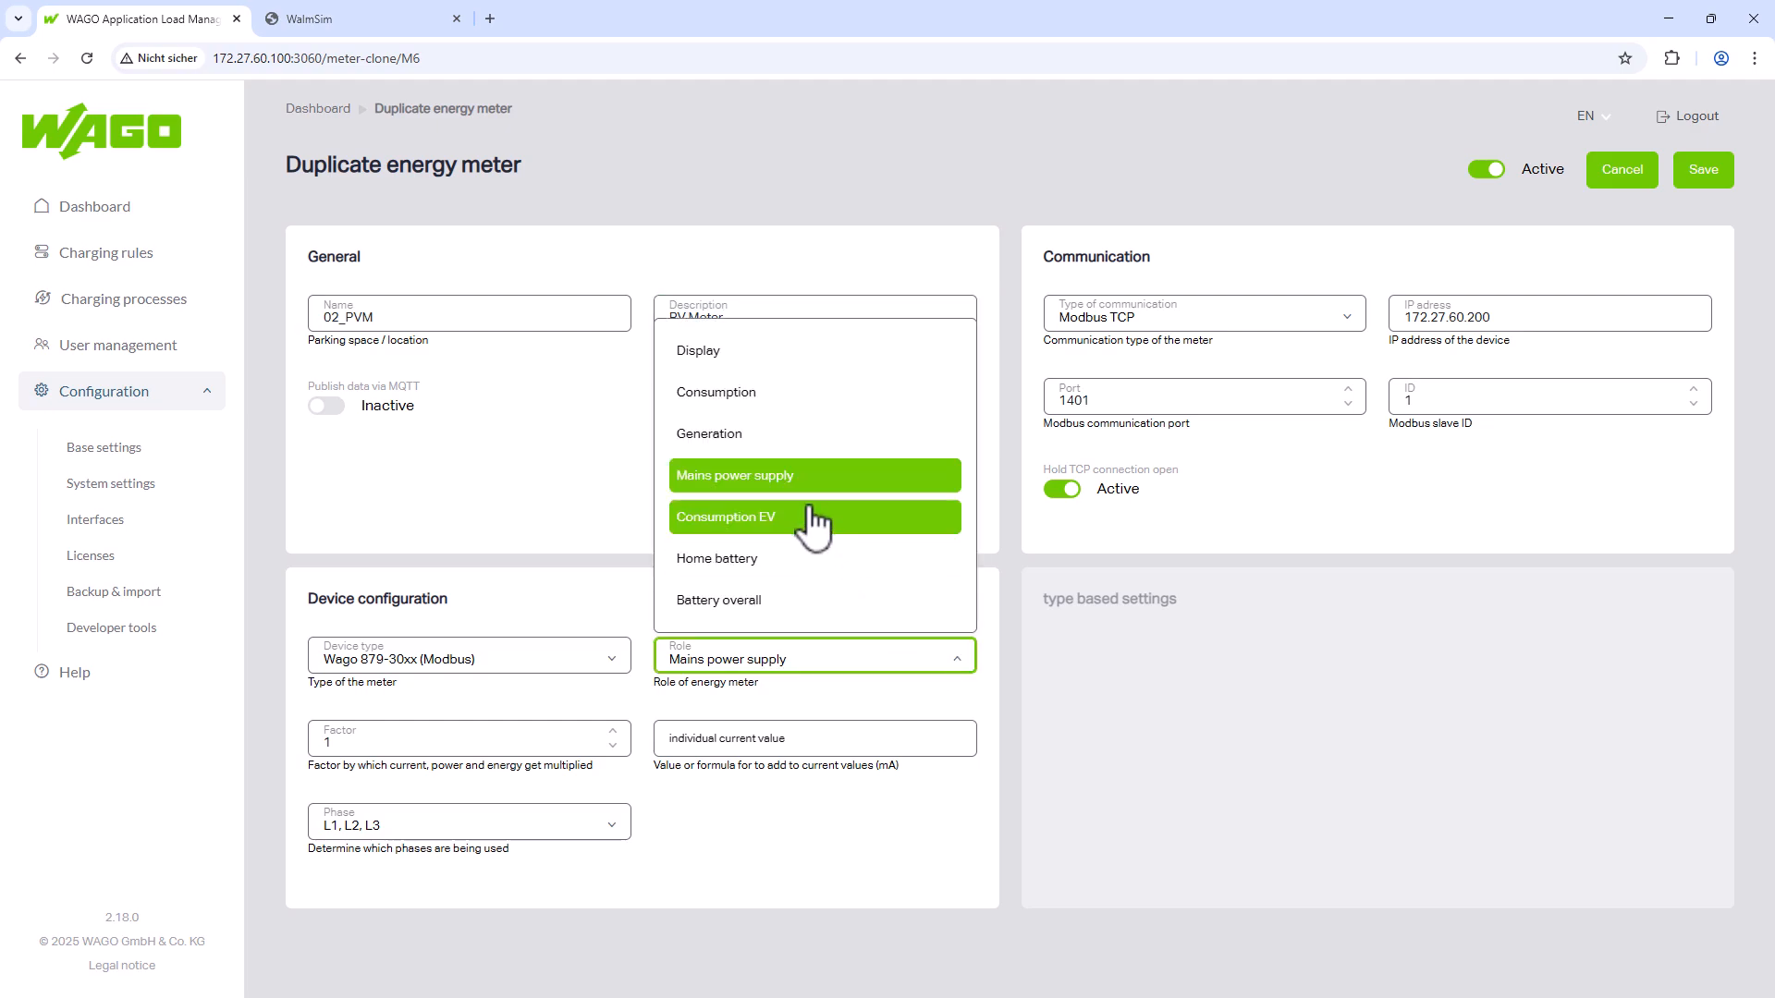
click(745, 436)
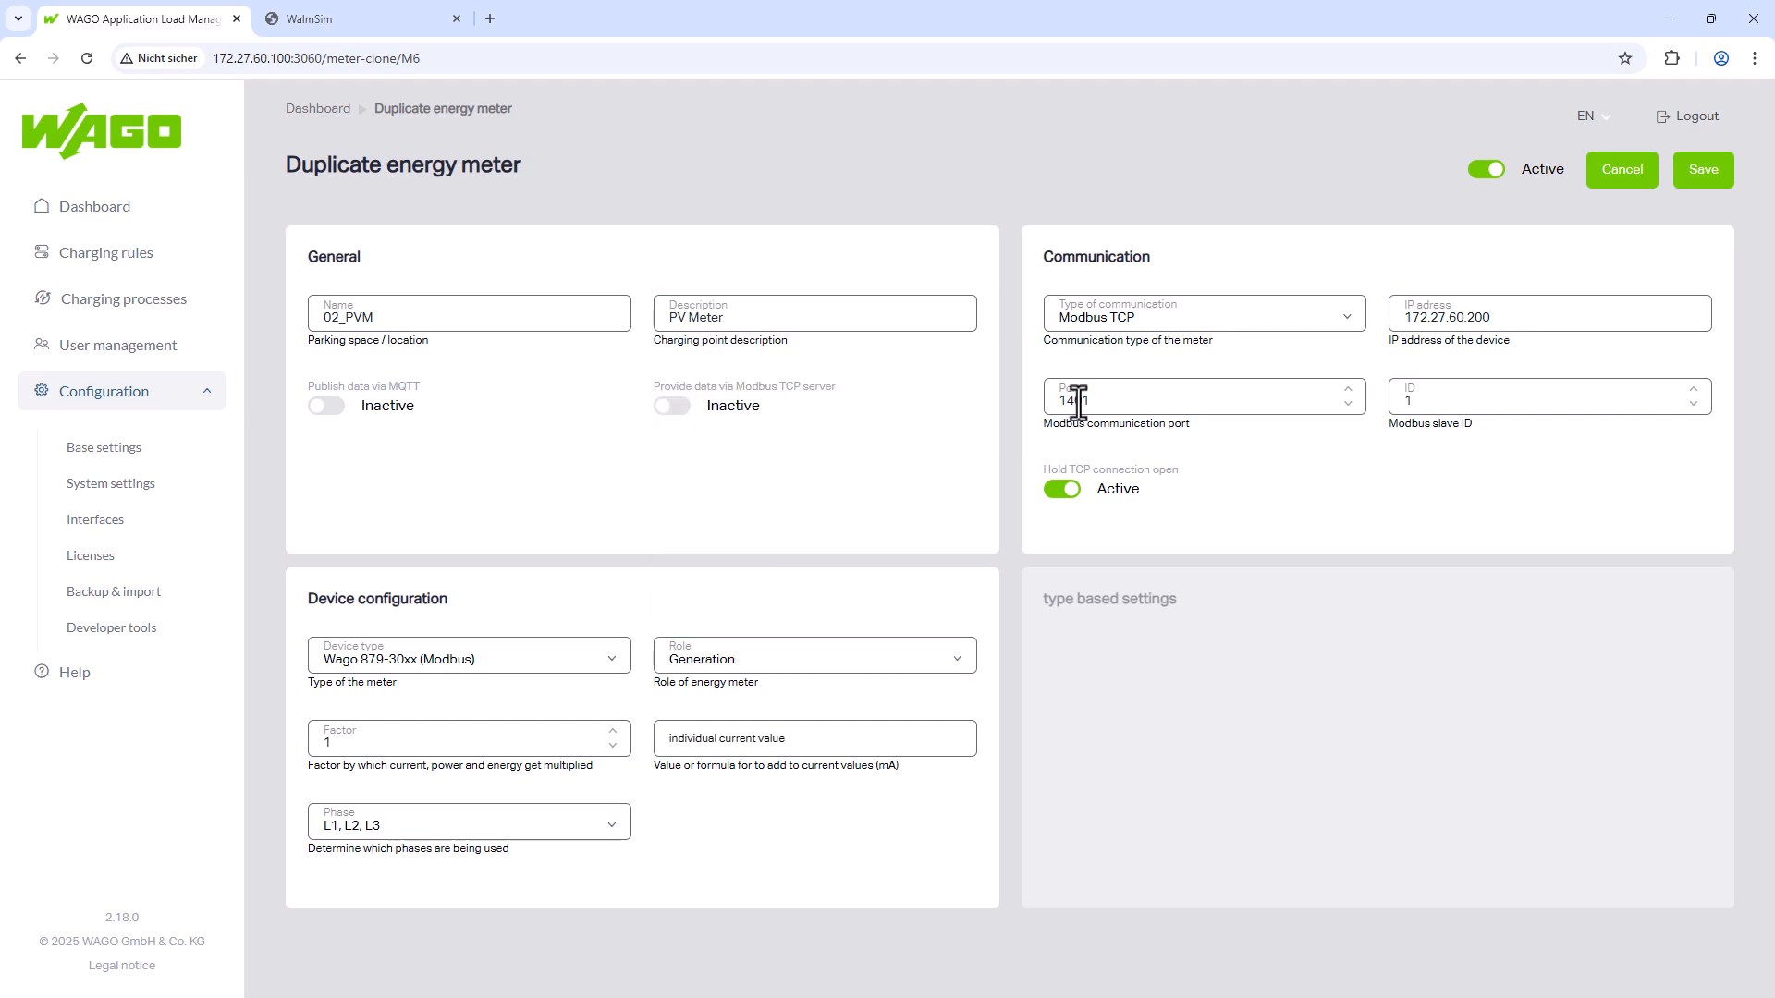
click(1123, 397)
text(2)
click(1243, 476)
click(1704, 180)
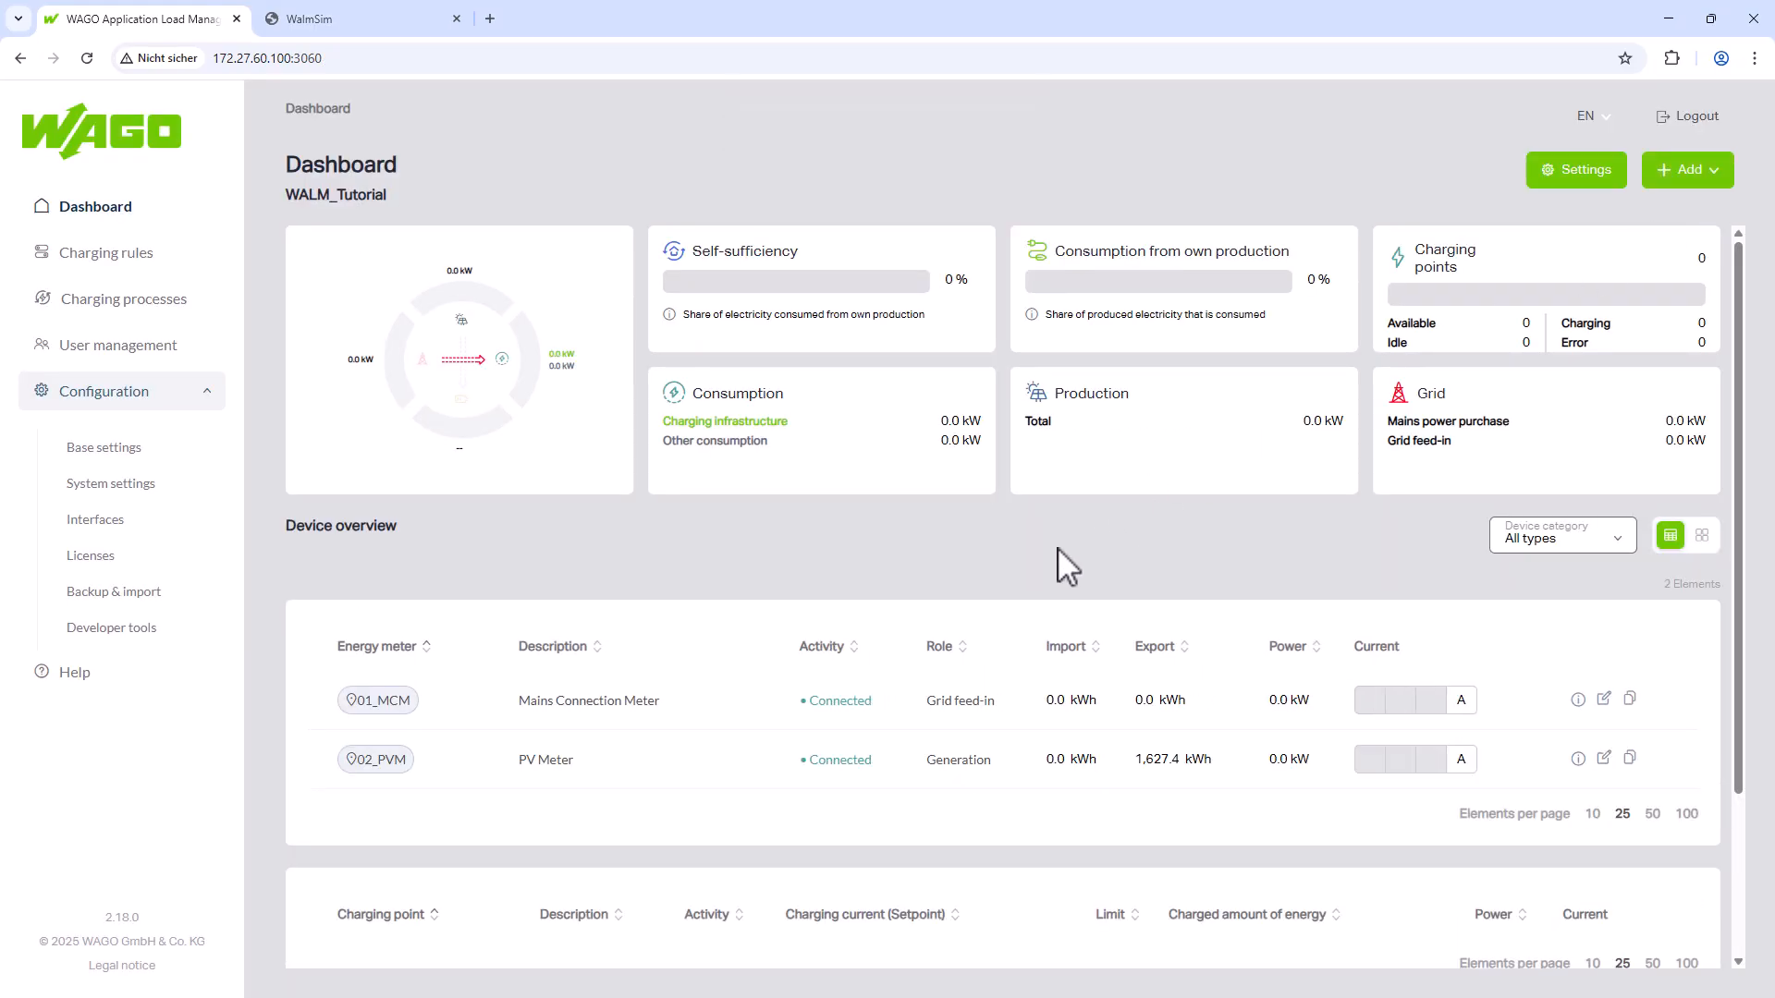
Duplicate the 02_PVM energy meter and name the copy 03_BUM
click(1630, 759)
click(337, 320)
key(BackSpace)
text(3)
key(Delete)
key(Delete)
key(Delete)
key(Delete)
key(Delete)
key(Delete)
key(Delete)
key(Delete)
key(Delete)
key(Delete)
key(Delete)
text(_BUM)
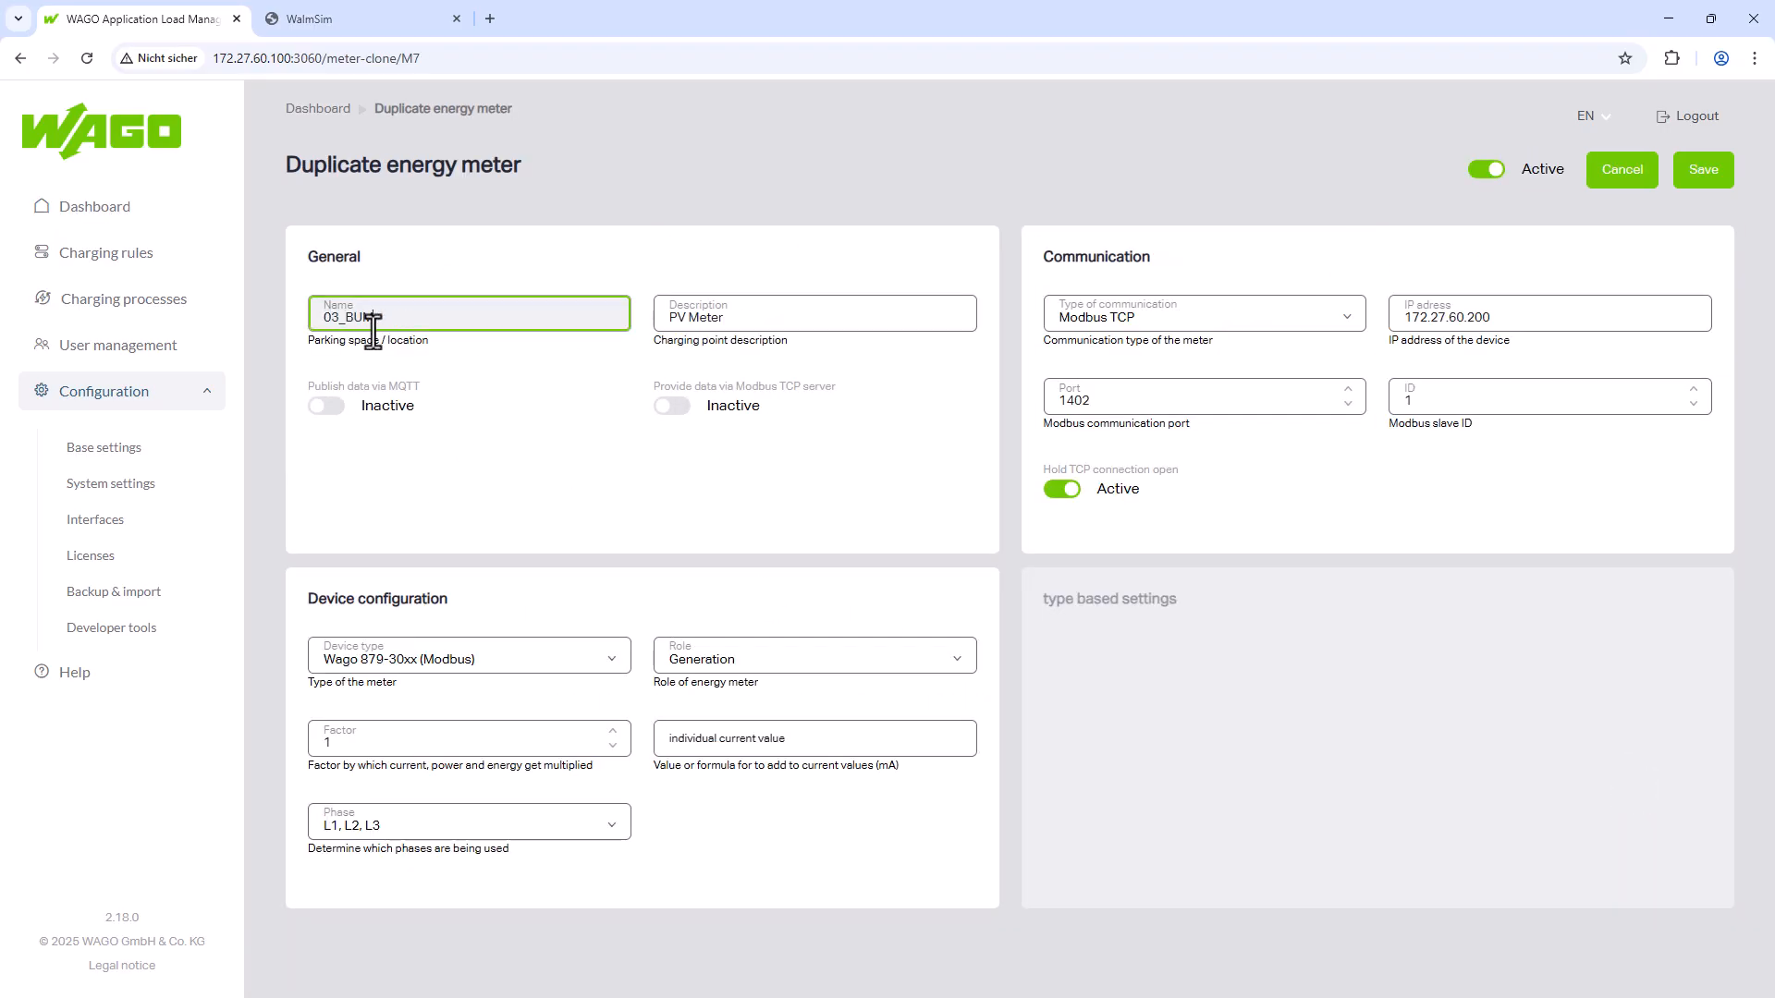
Set the description of the 03_BUM meter to Building Meter
click(767, 319)
key(BackSpace)
key(BackSpace)
key(BackSpace)
key(BackSpace)
key(BackSpace)
key(BackSpace)
key(BackSpace)
key(BackSpace)
text(Building Meter)
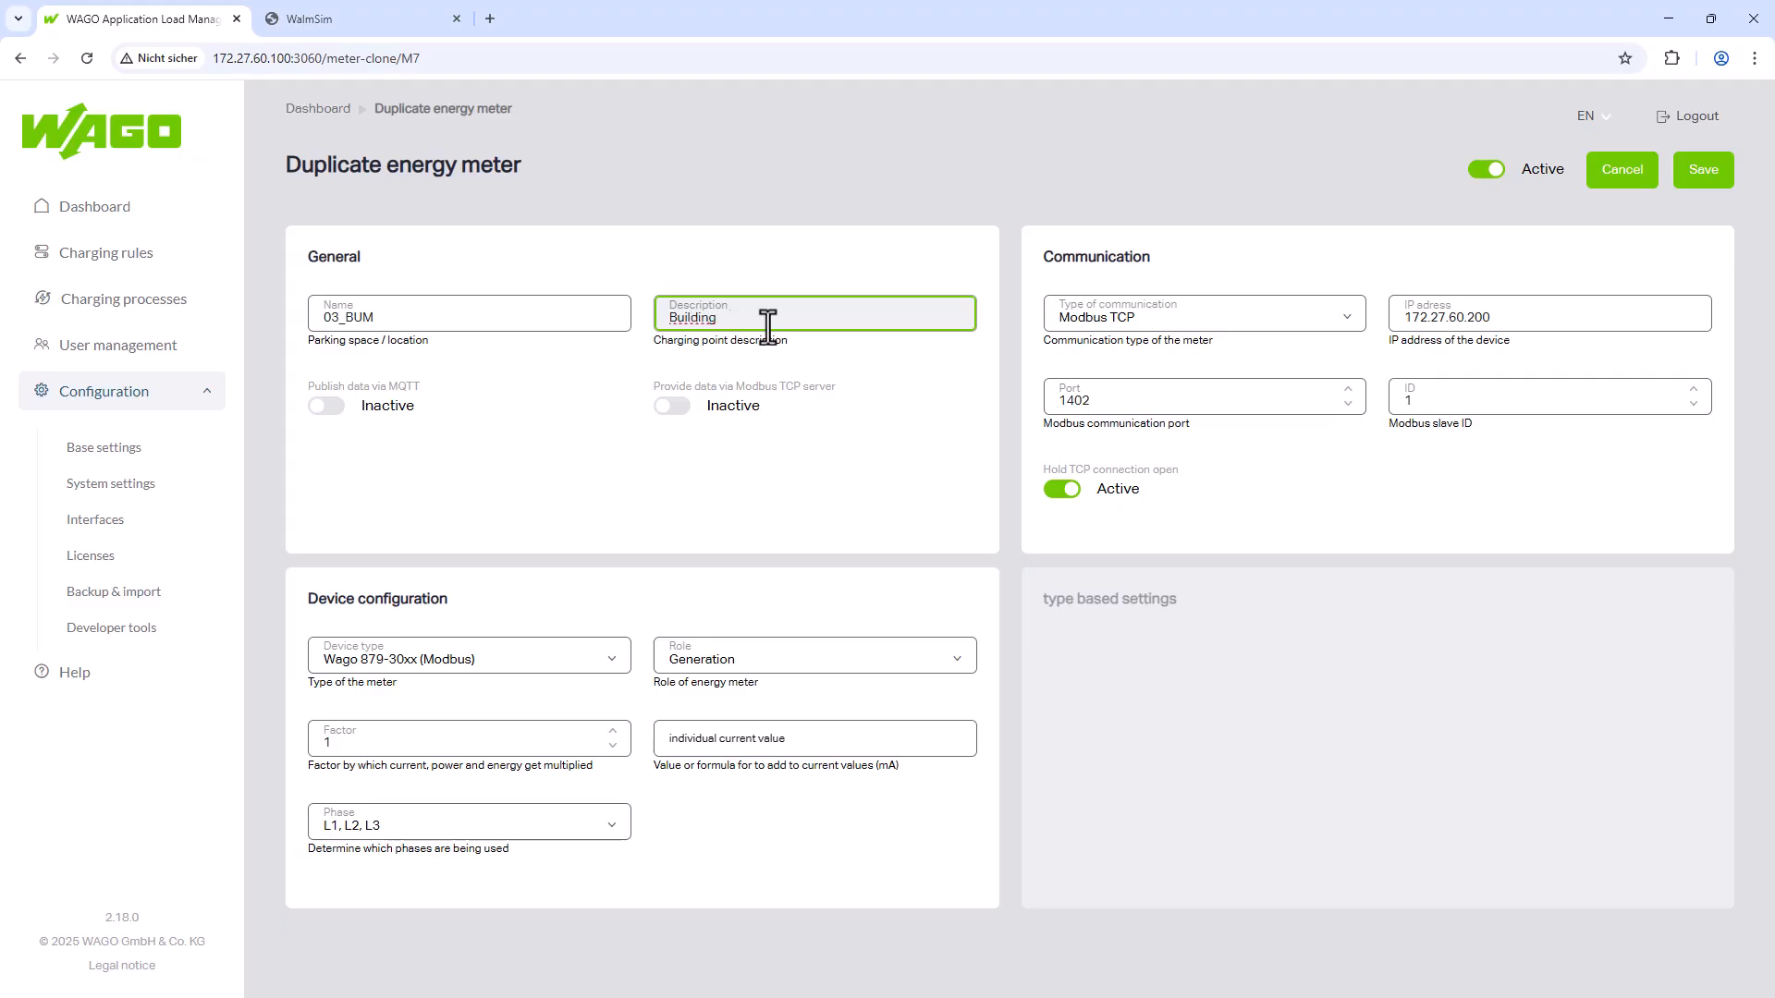
click(695, 509)
Set the building meter's role to Consumption and its Modbus port to 1403, and save it
click(844, 672)
click(753, 433)
click(1106, 397)
key(BackSpace)
text(3)
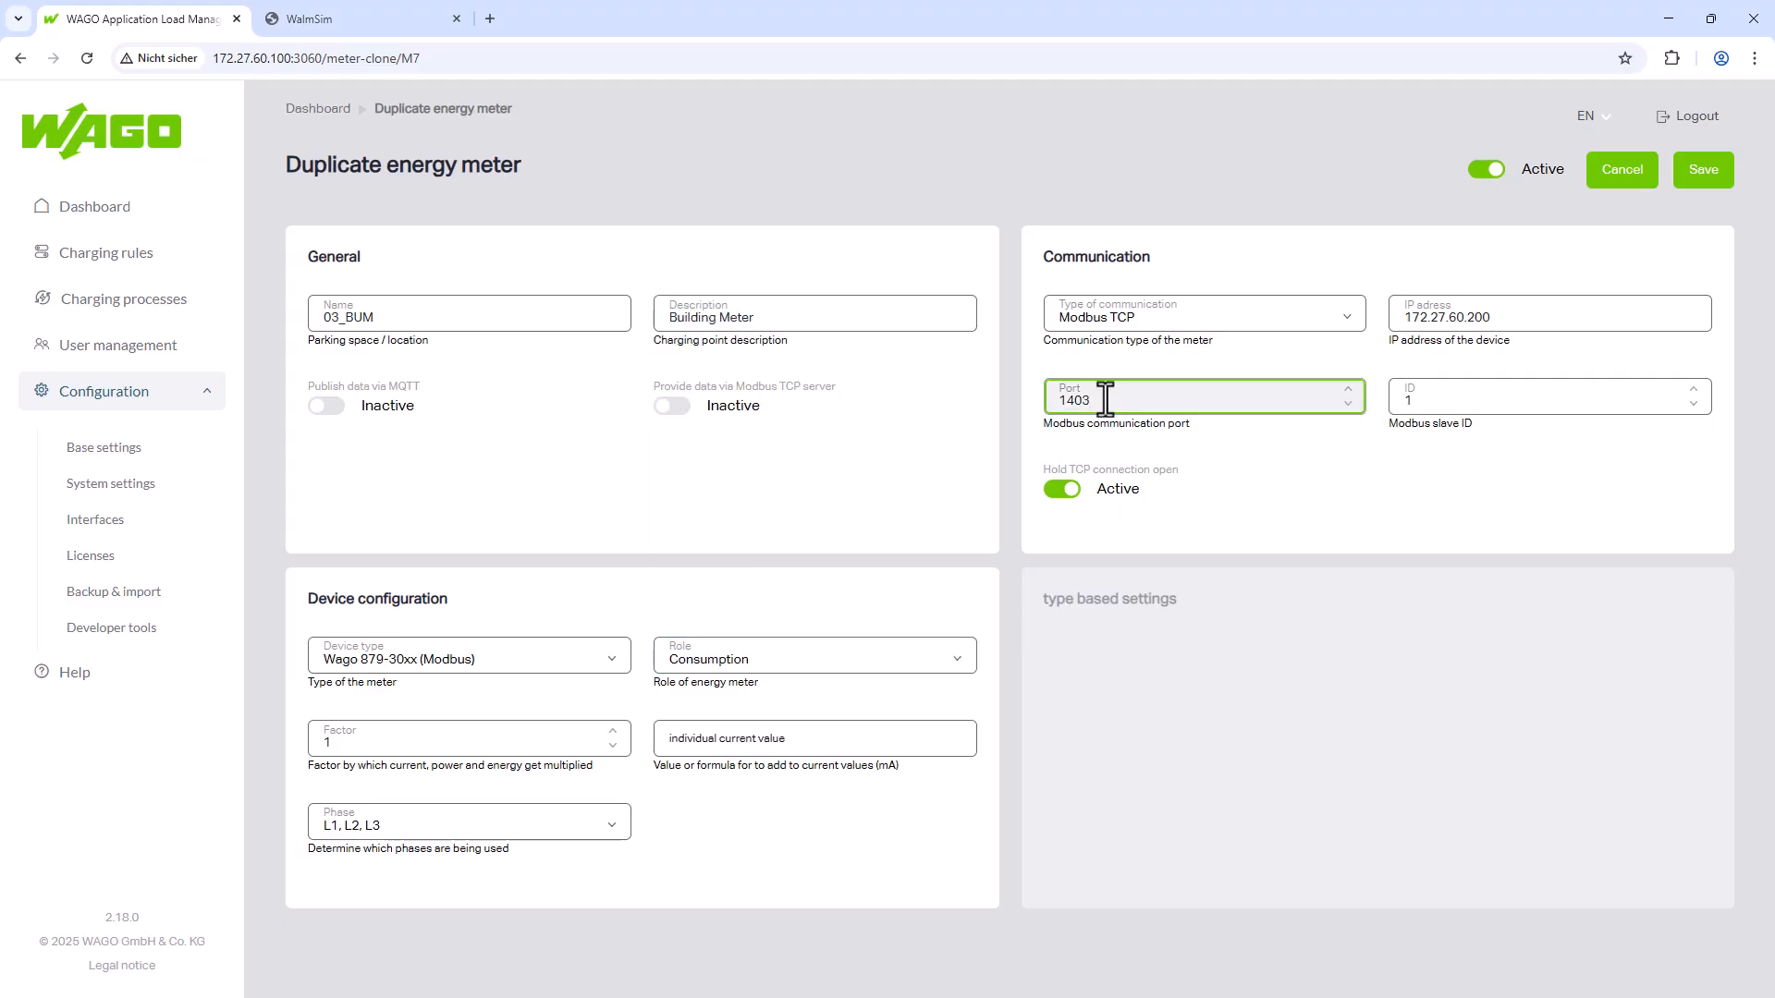
click(1701, 174)
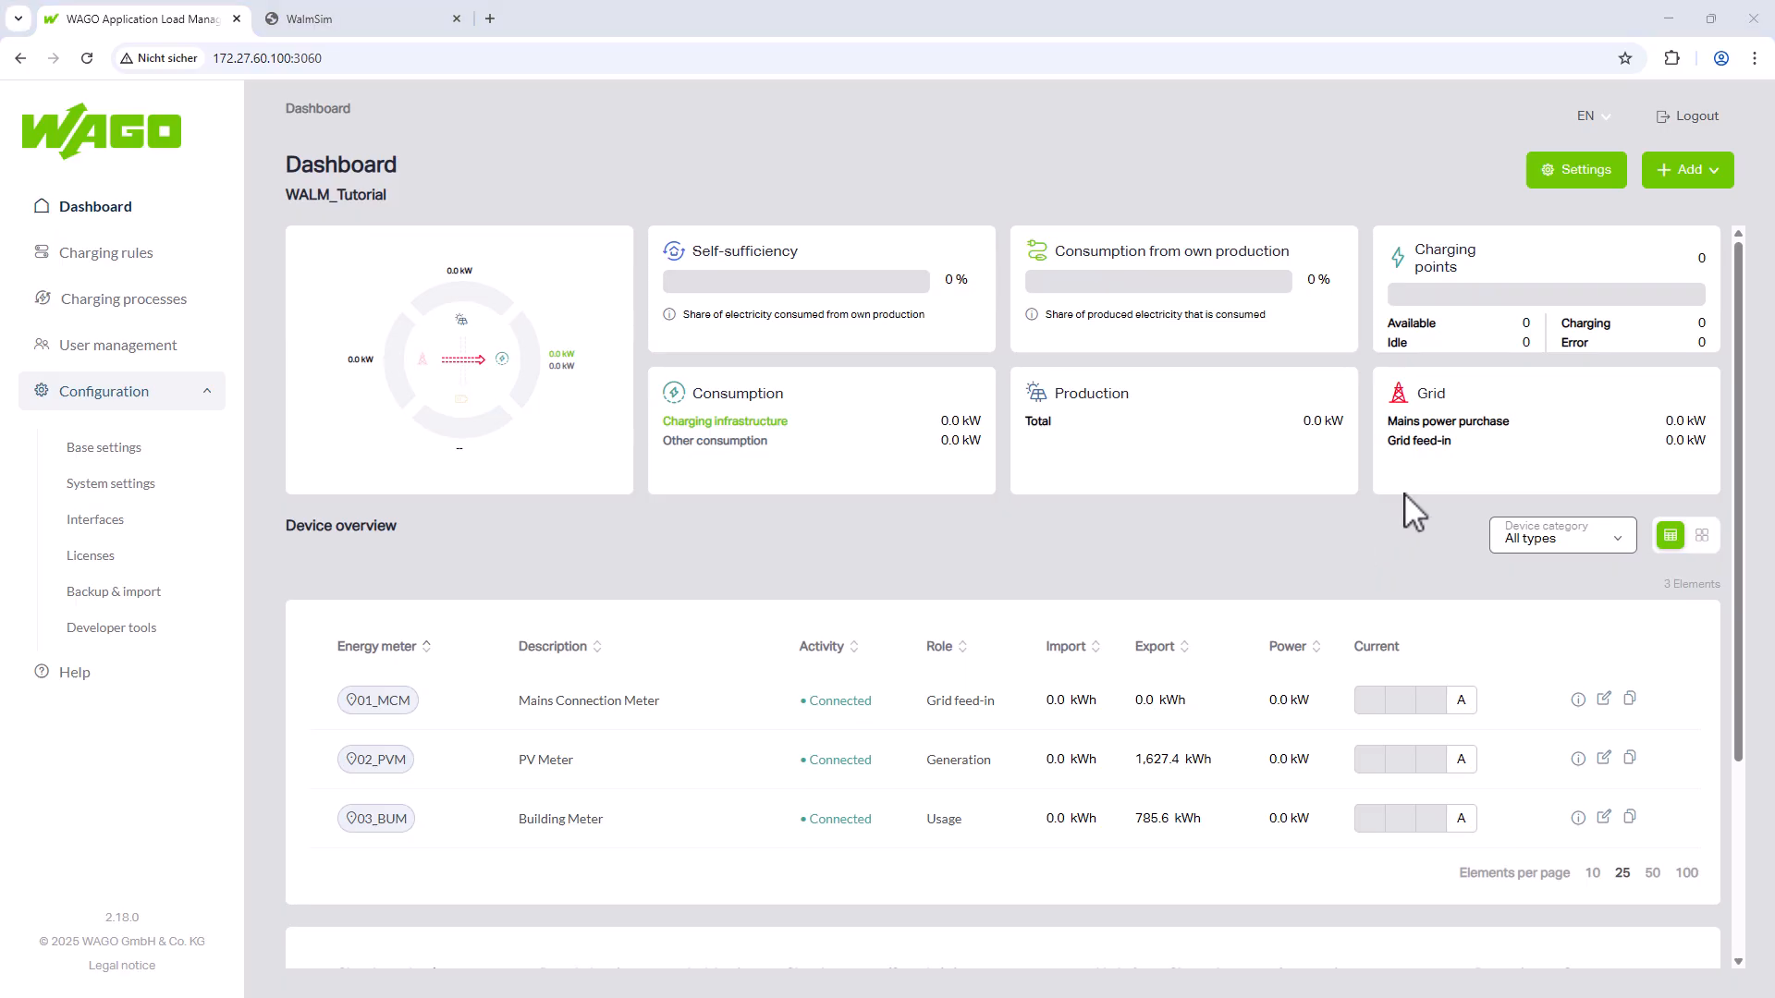
Start a new charging point named 01_CP with the description Charging Point 1
click(1696, 171)
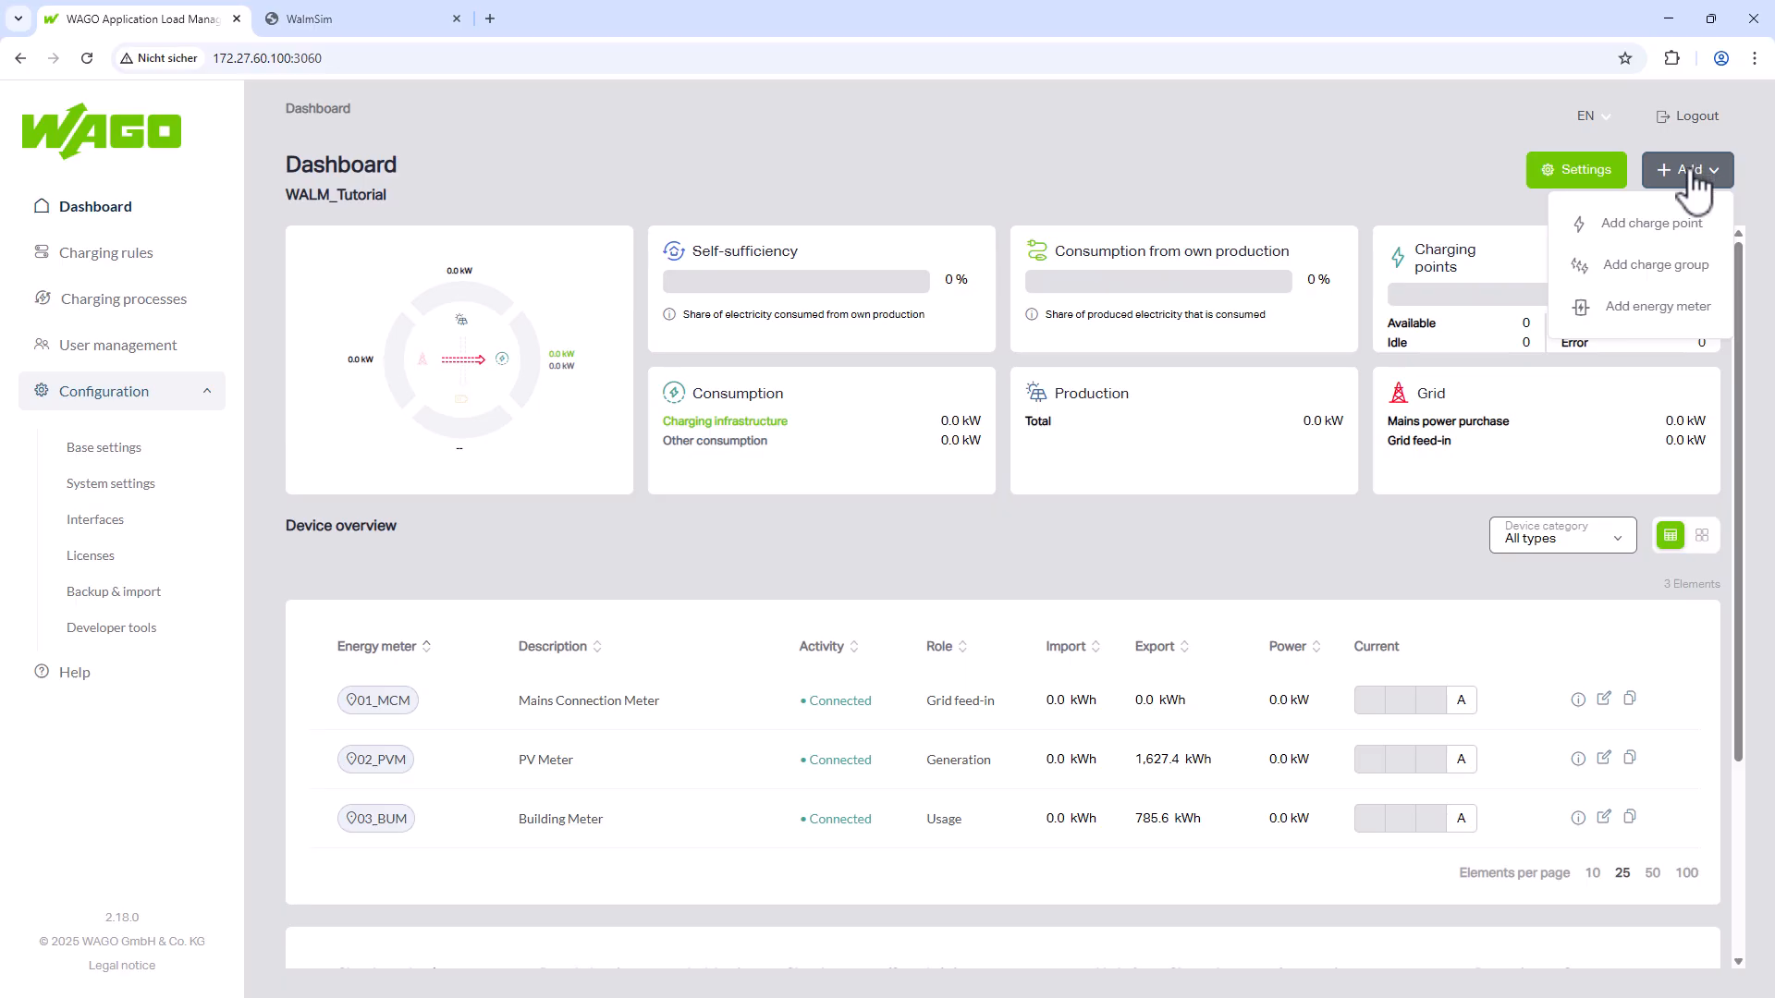
click(1678, 229)
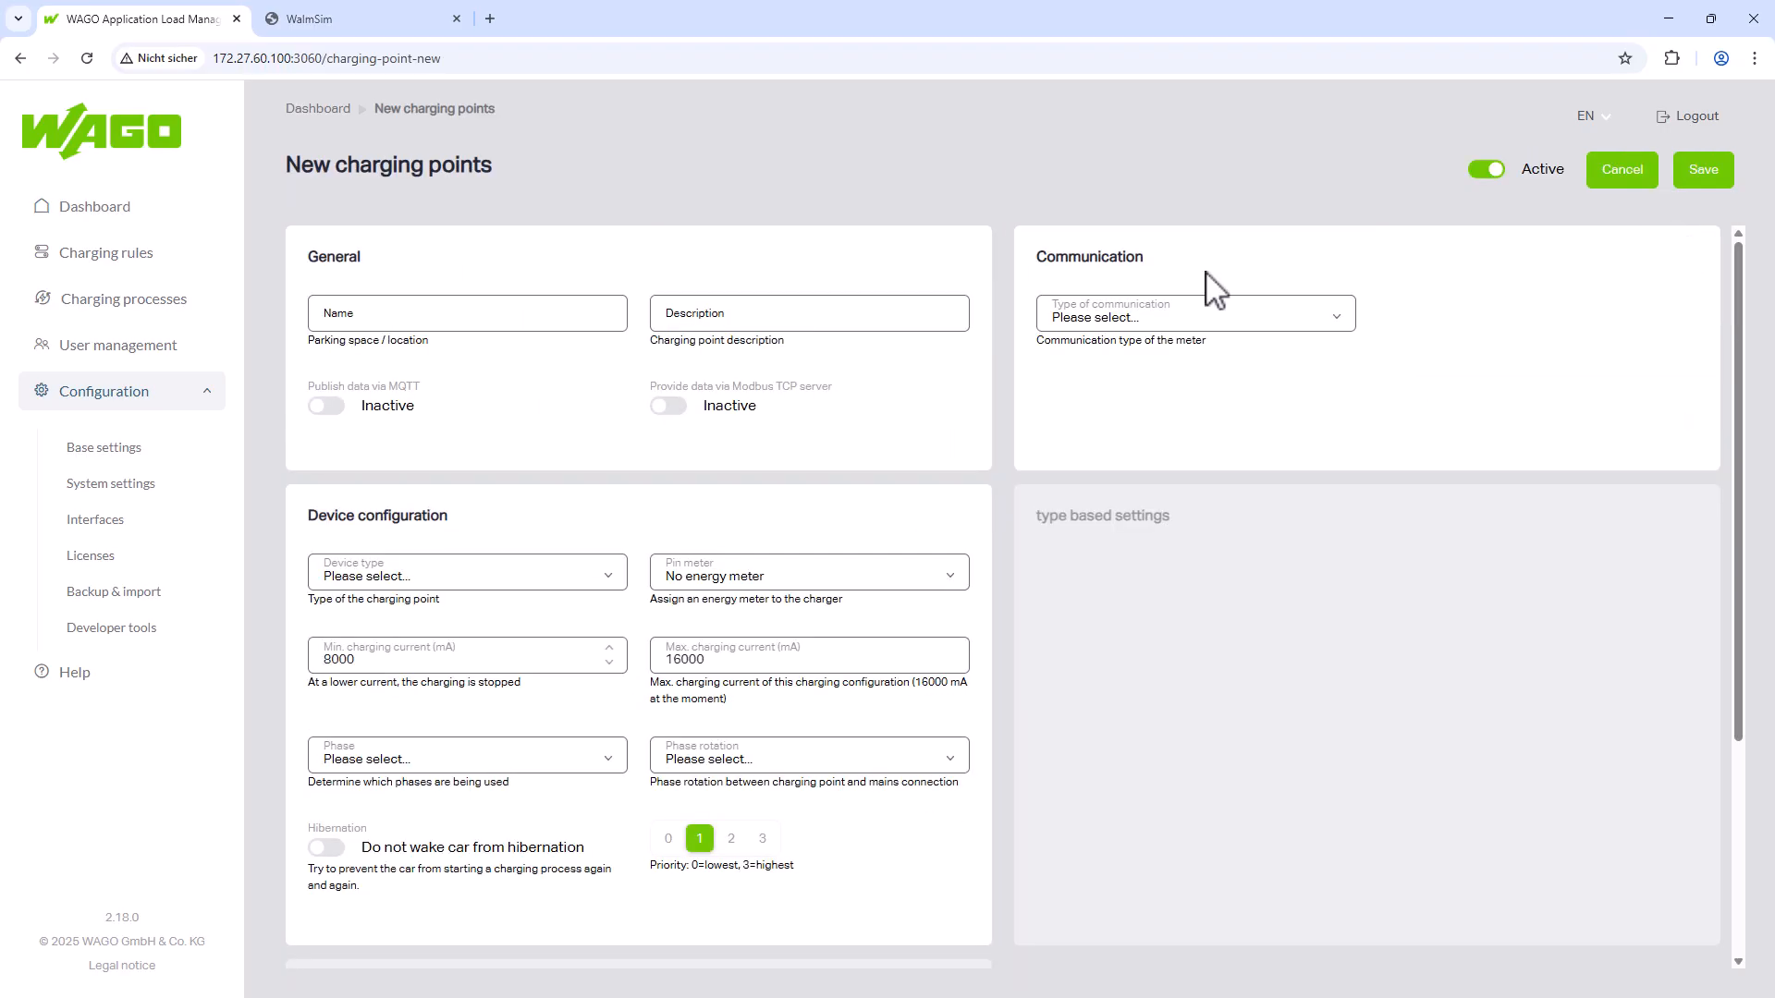
click(438, 314)
text(01_CP)
click(740, 319)
text(Charging Point 1)
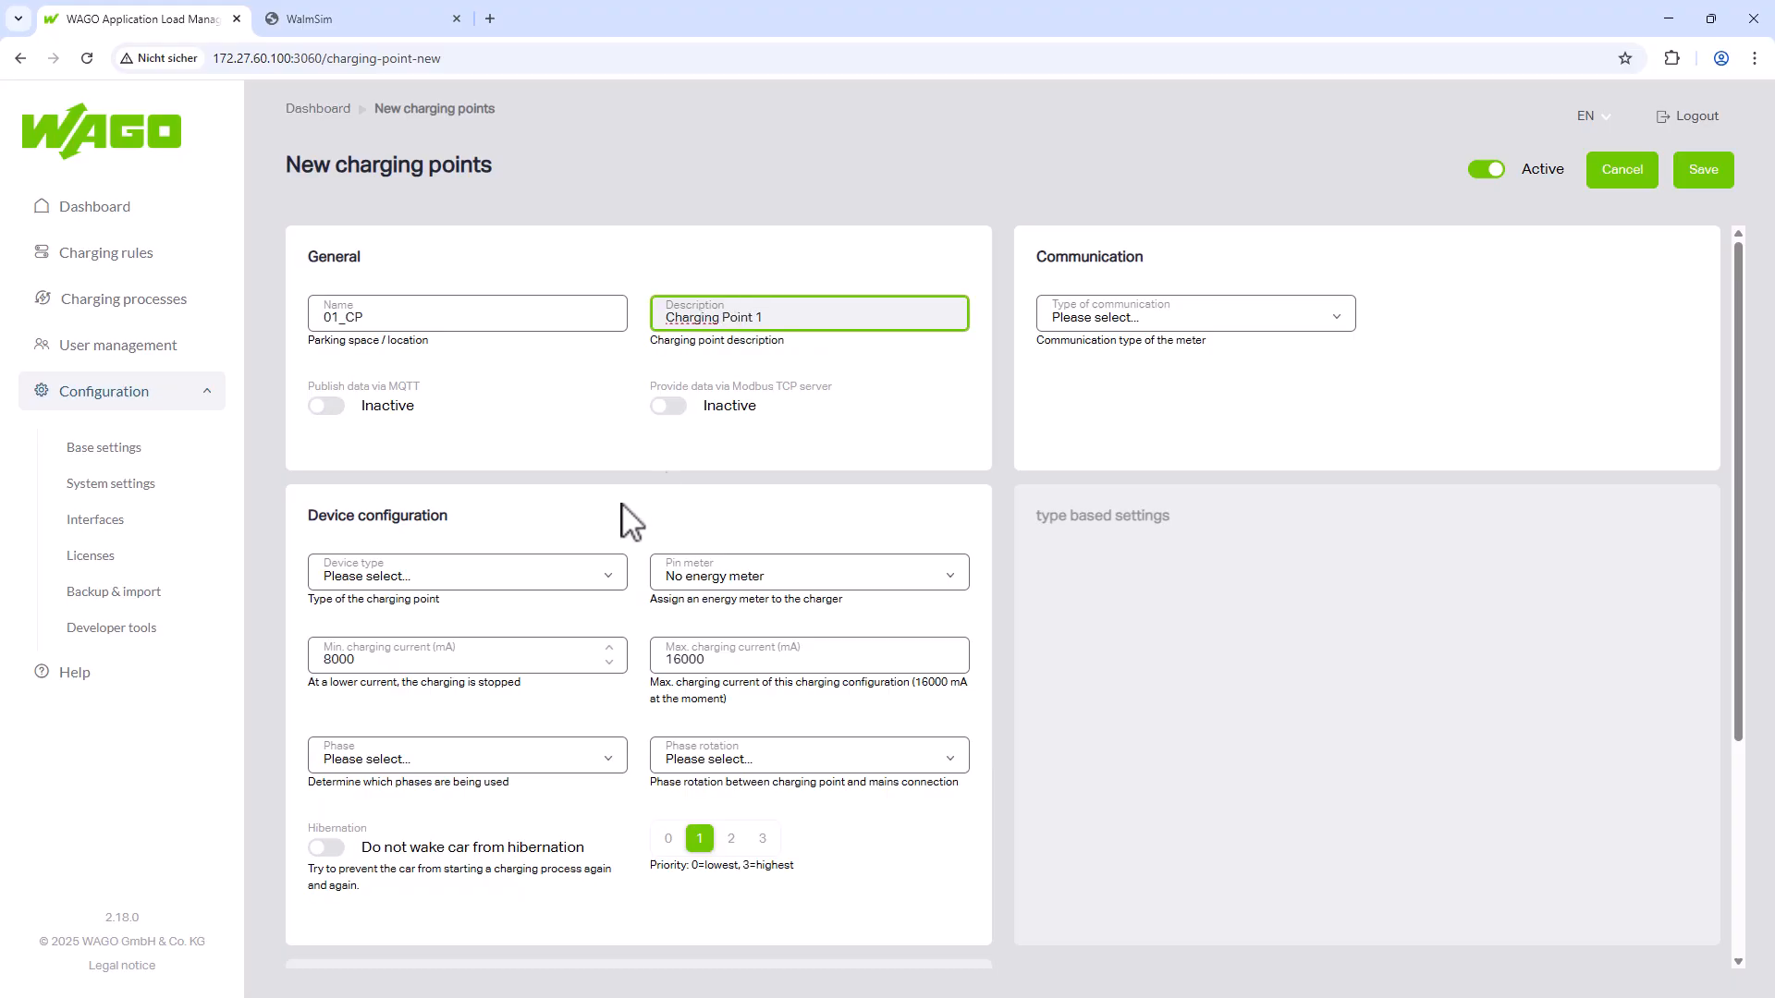
Configure the charging point as device type Heidelberg Energy Control (FW:2.6.4) (Modbus) using phases L1, L2, L3
click(541, 578)
text(Heide)
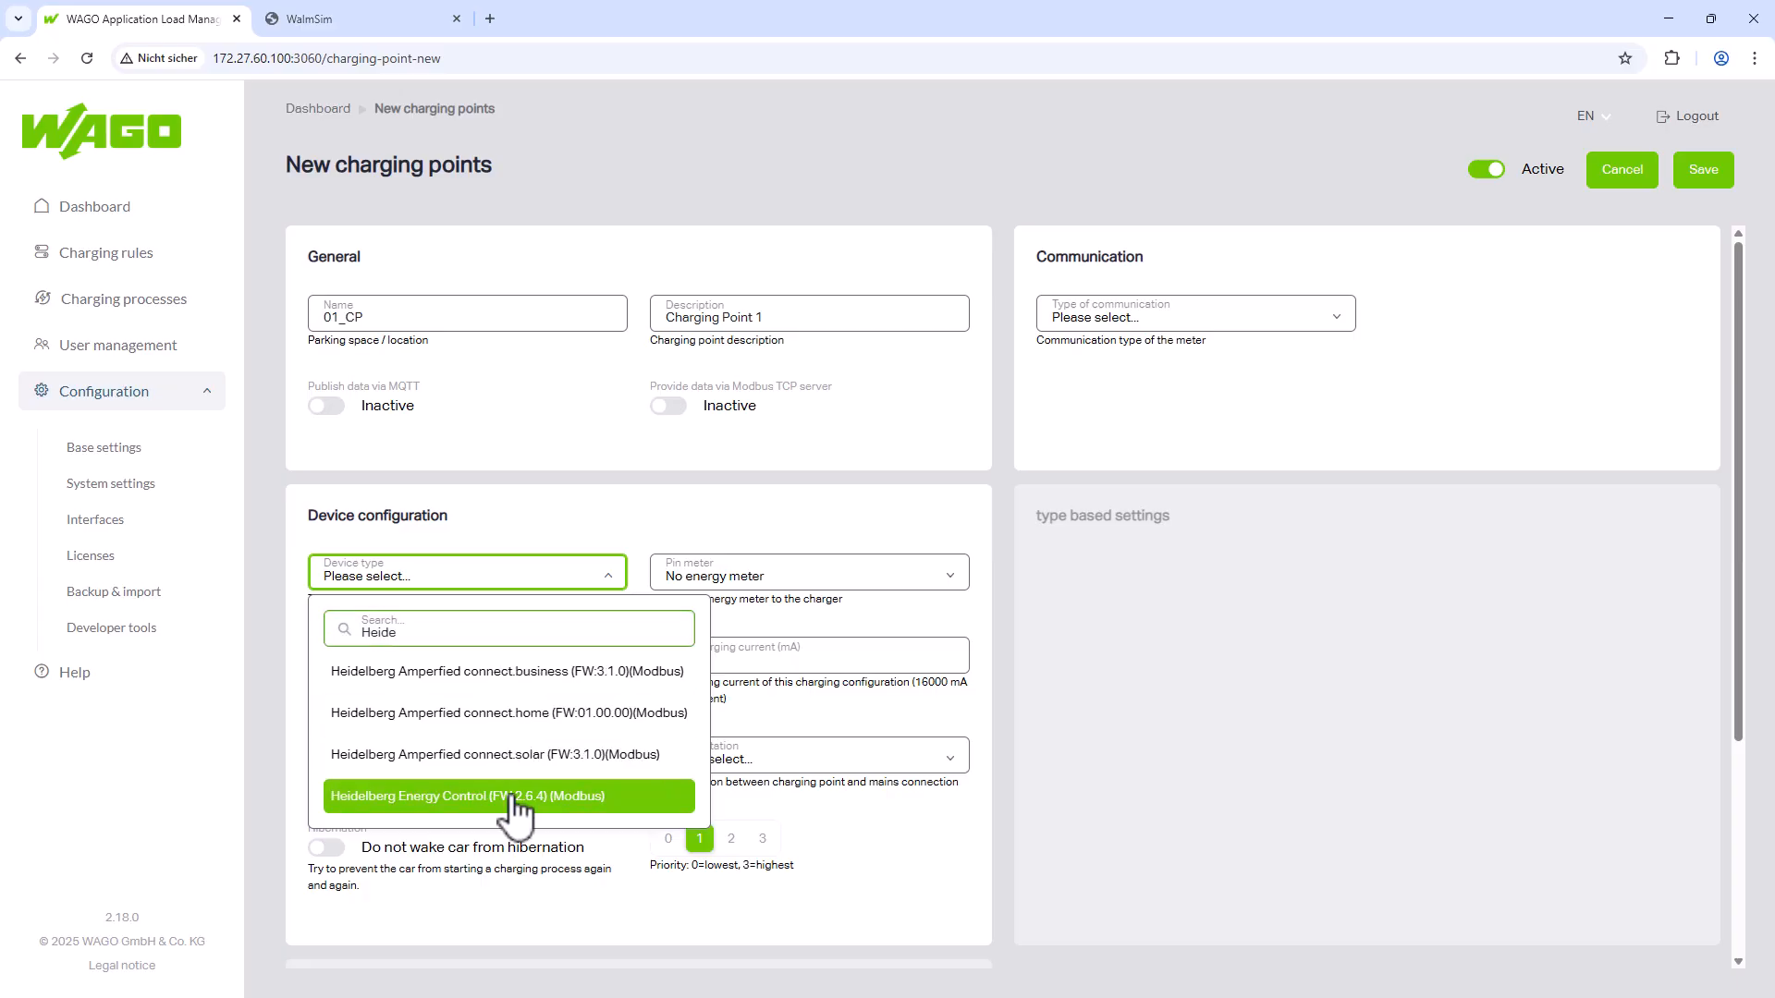
click(515, 802)
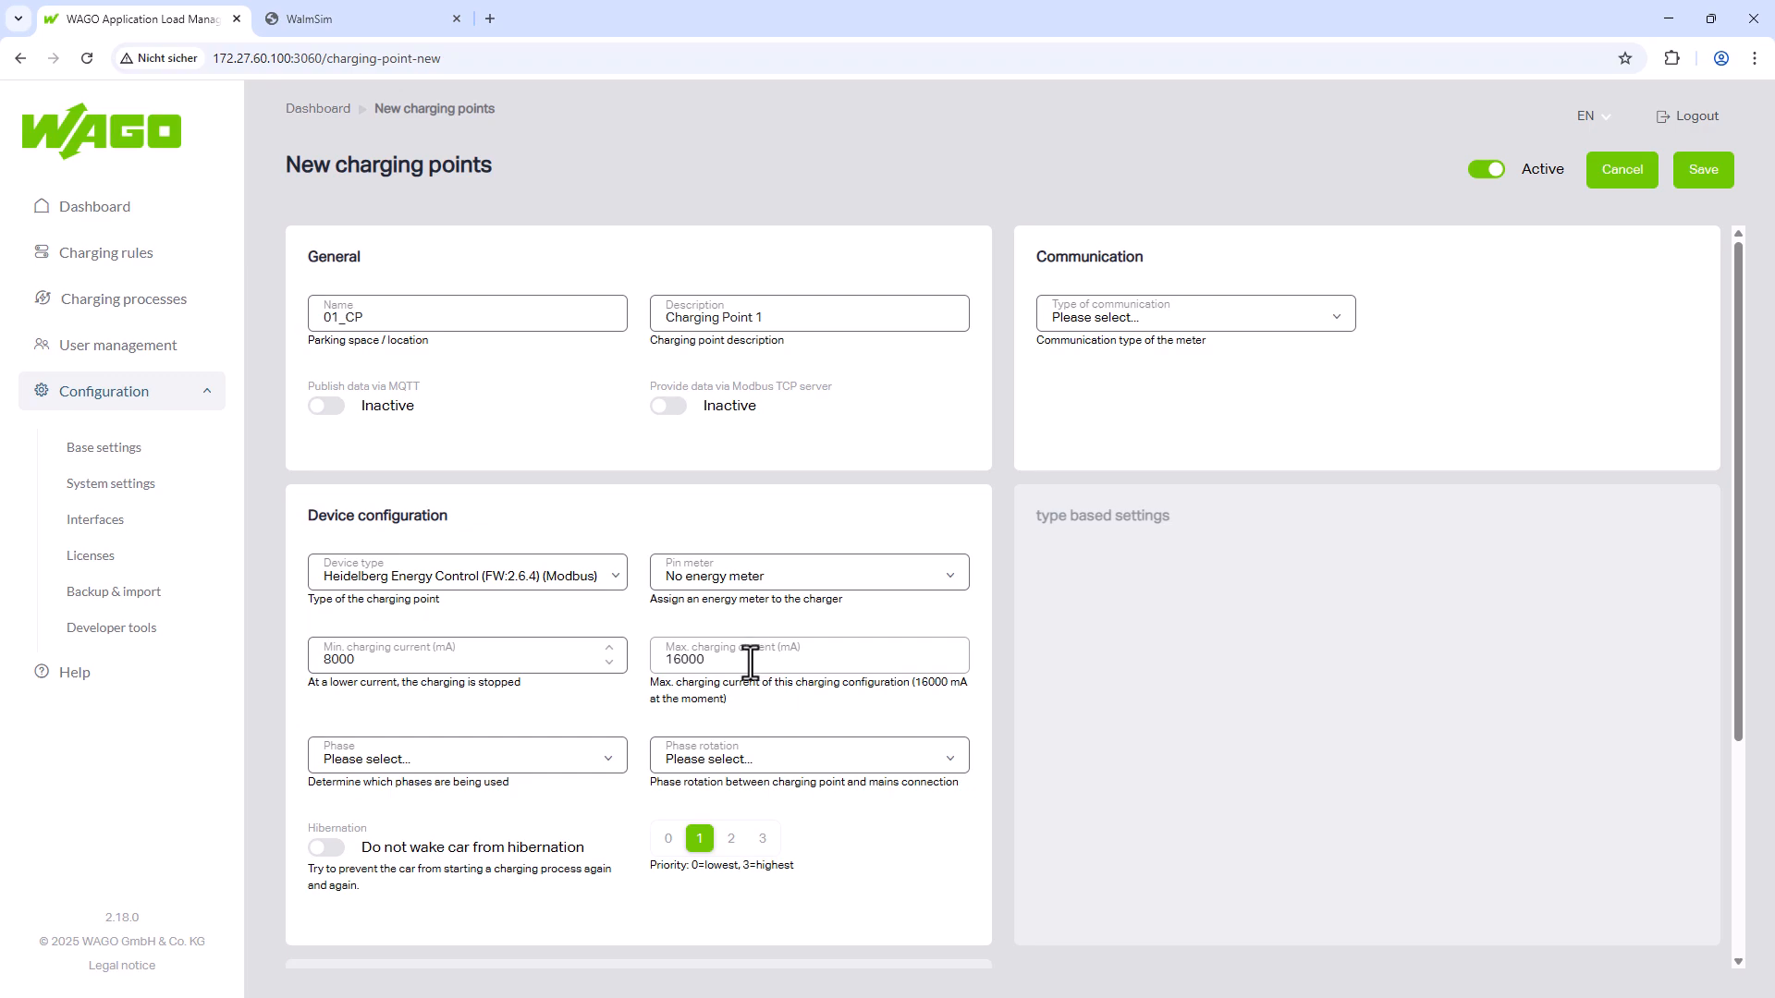
click(584, 768)
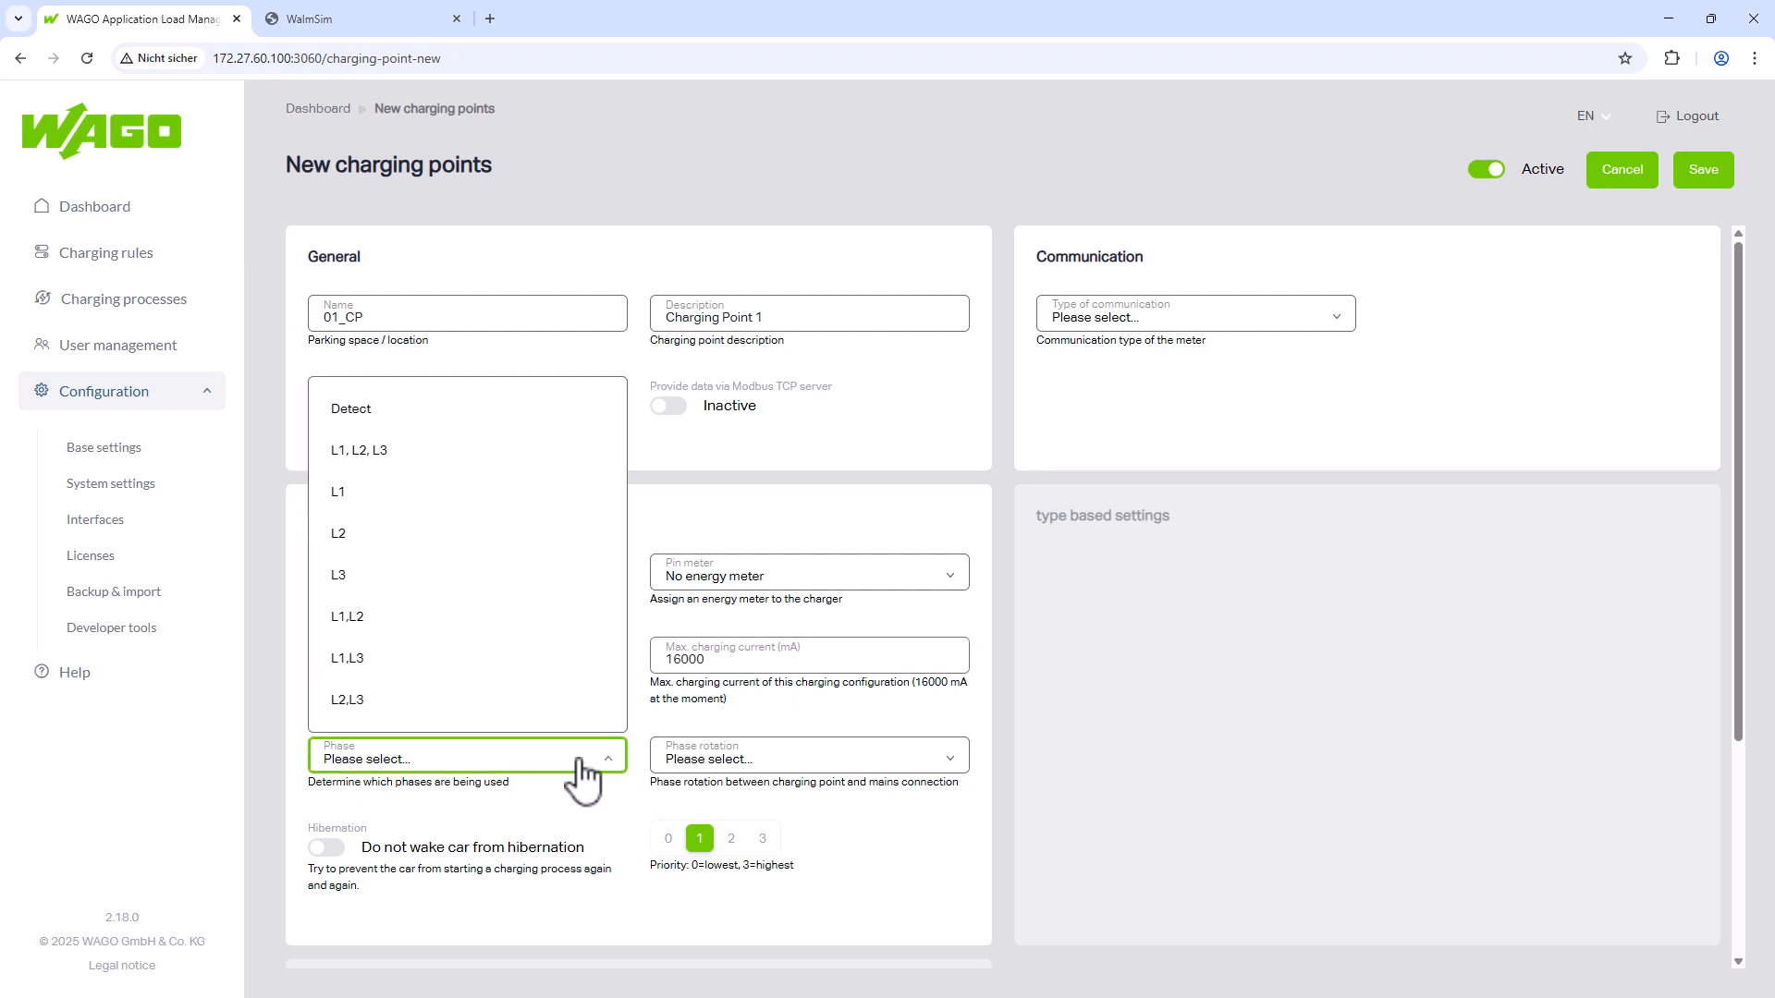
click(391, 452)
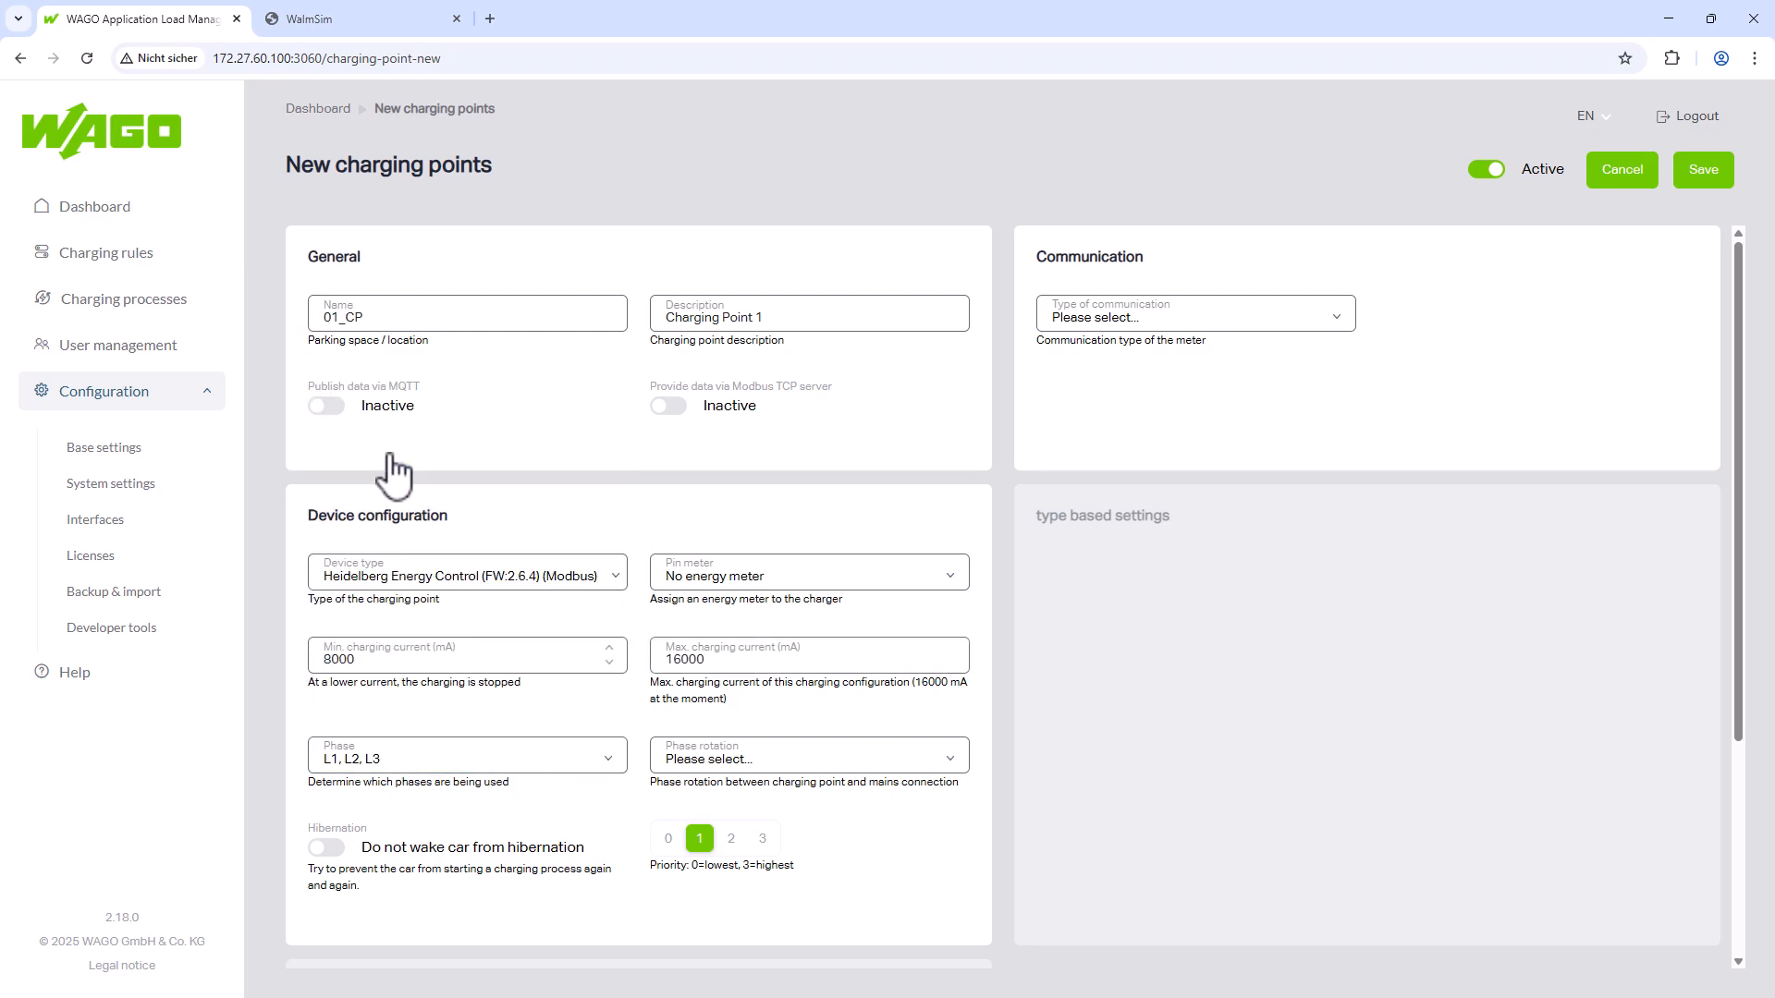
Set the charging point's communication to Modbus TCP with IP address 172.27.60.200 and port 1501, and save it
click(1249, 323)
click(1172, 415)
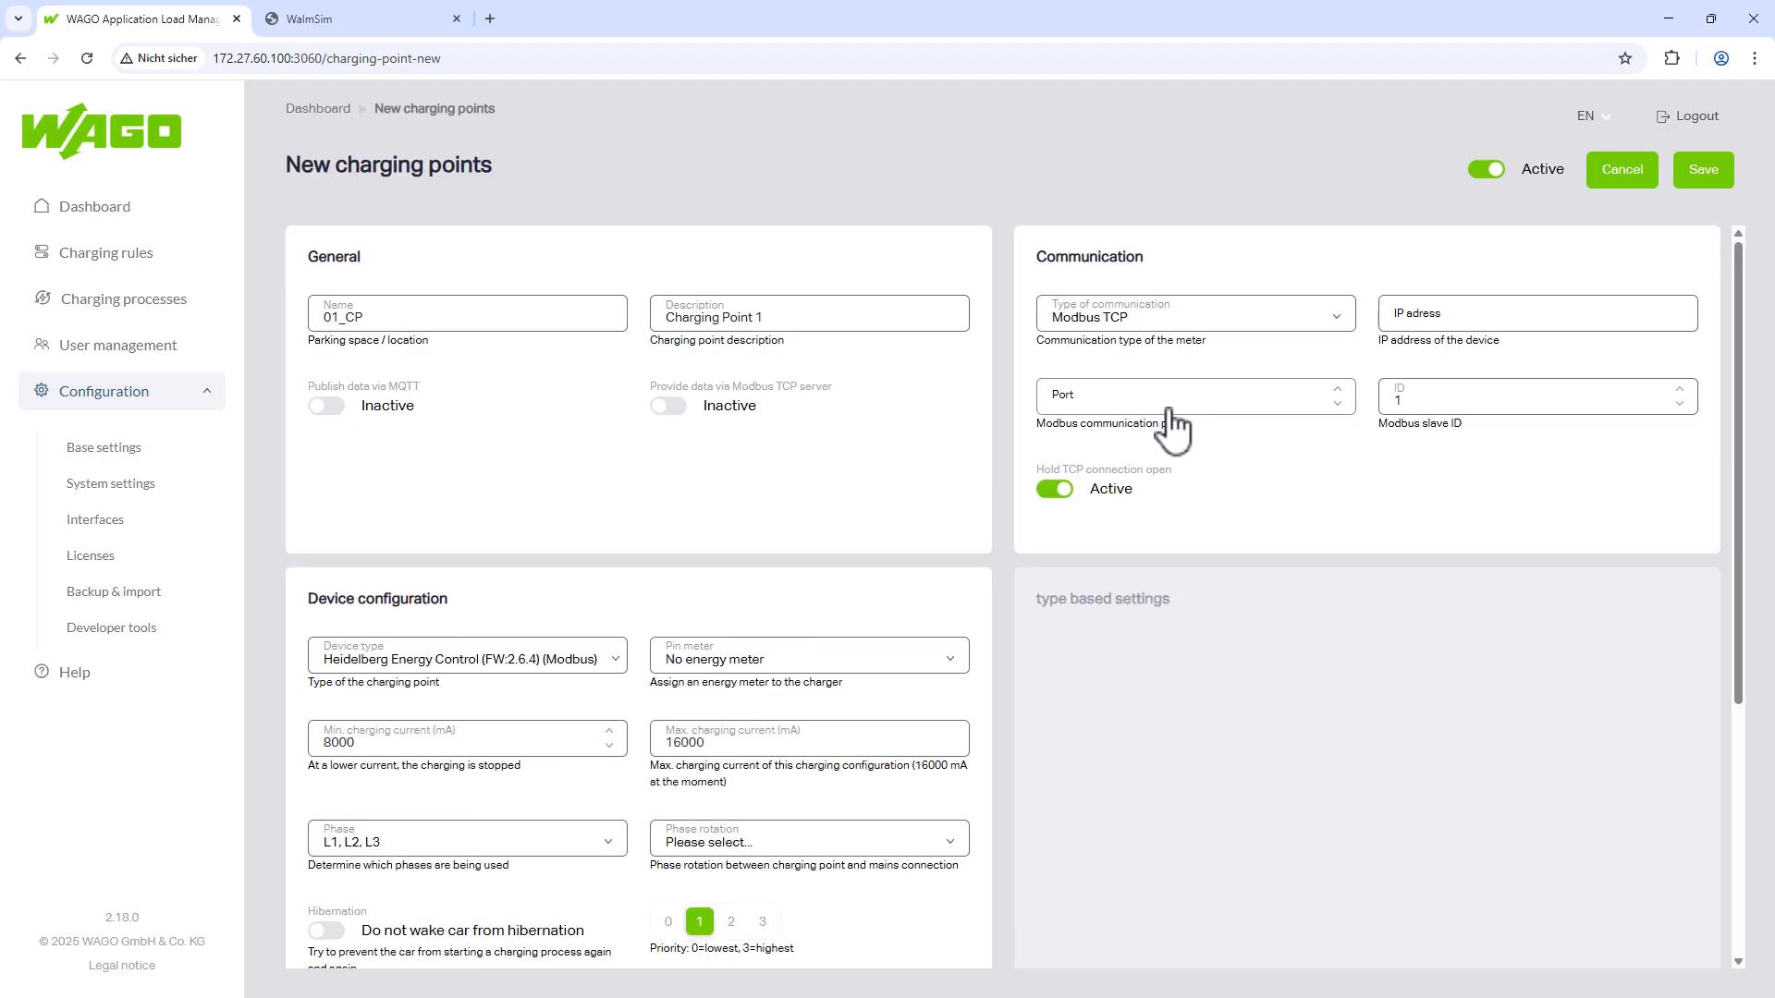
click(1459, 317)
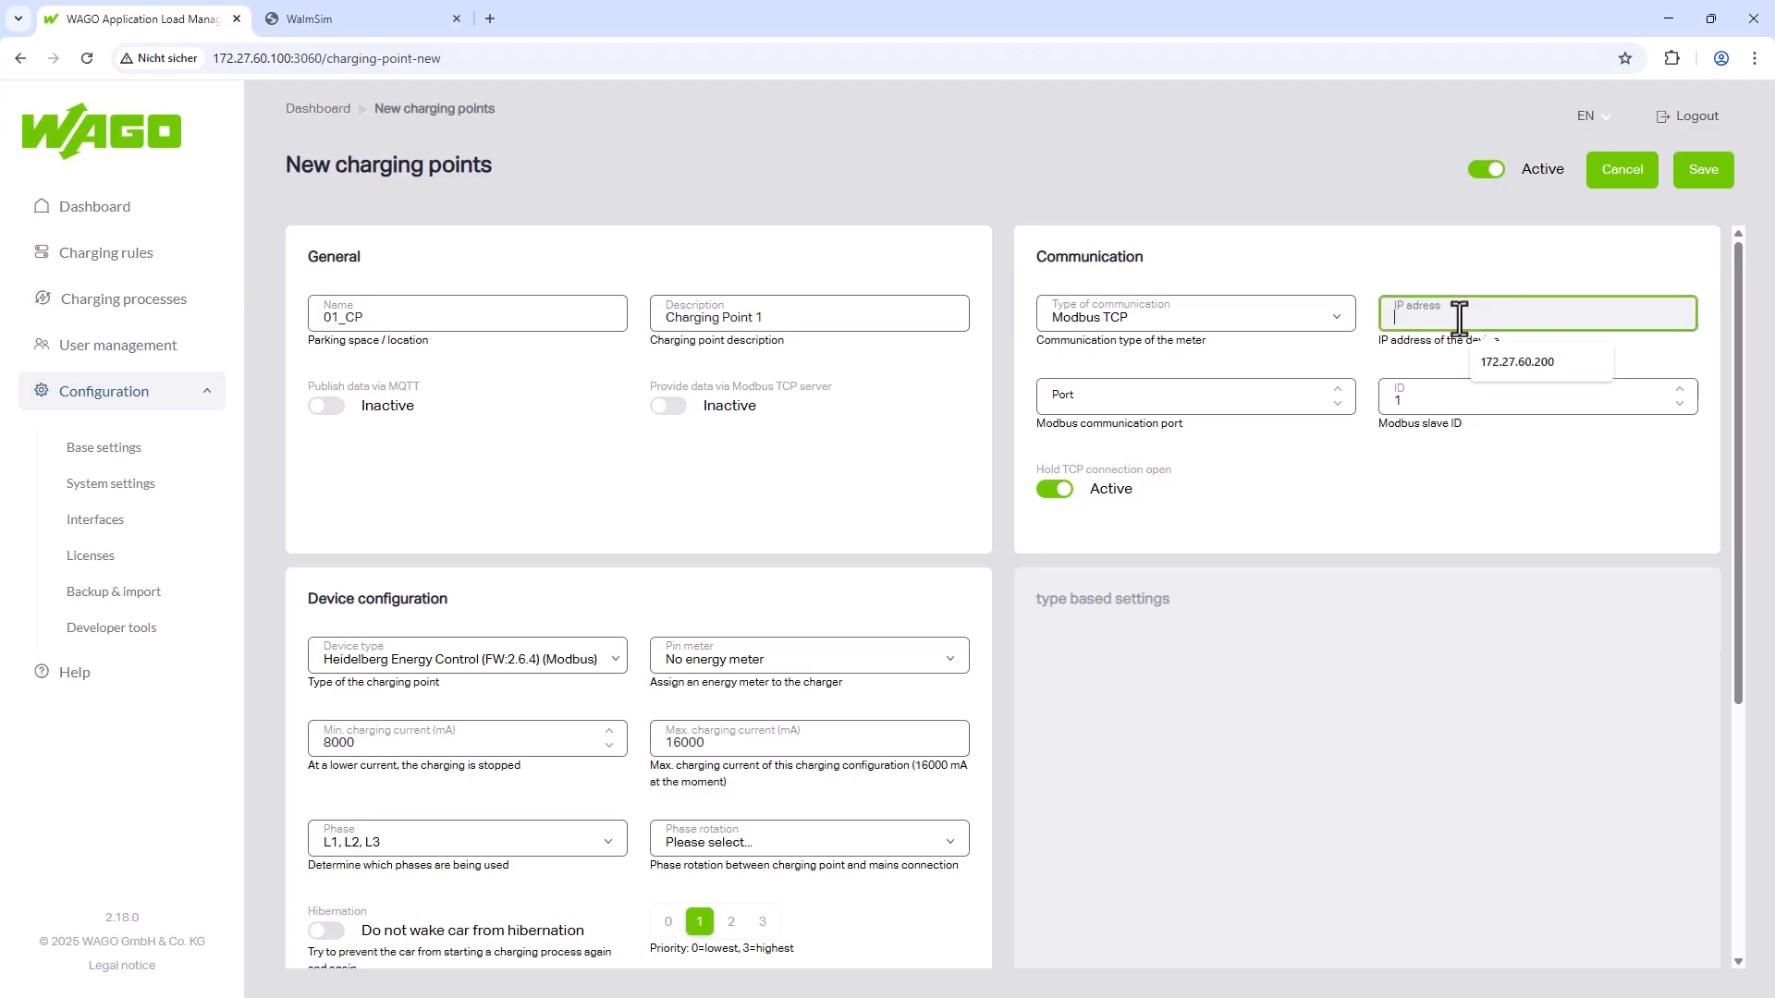
click(1535, 365)
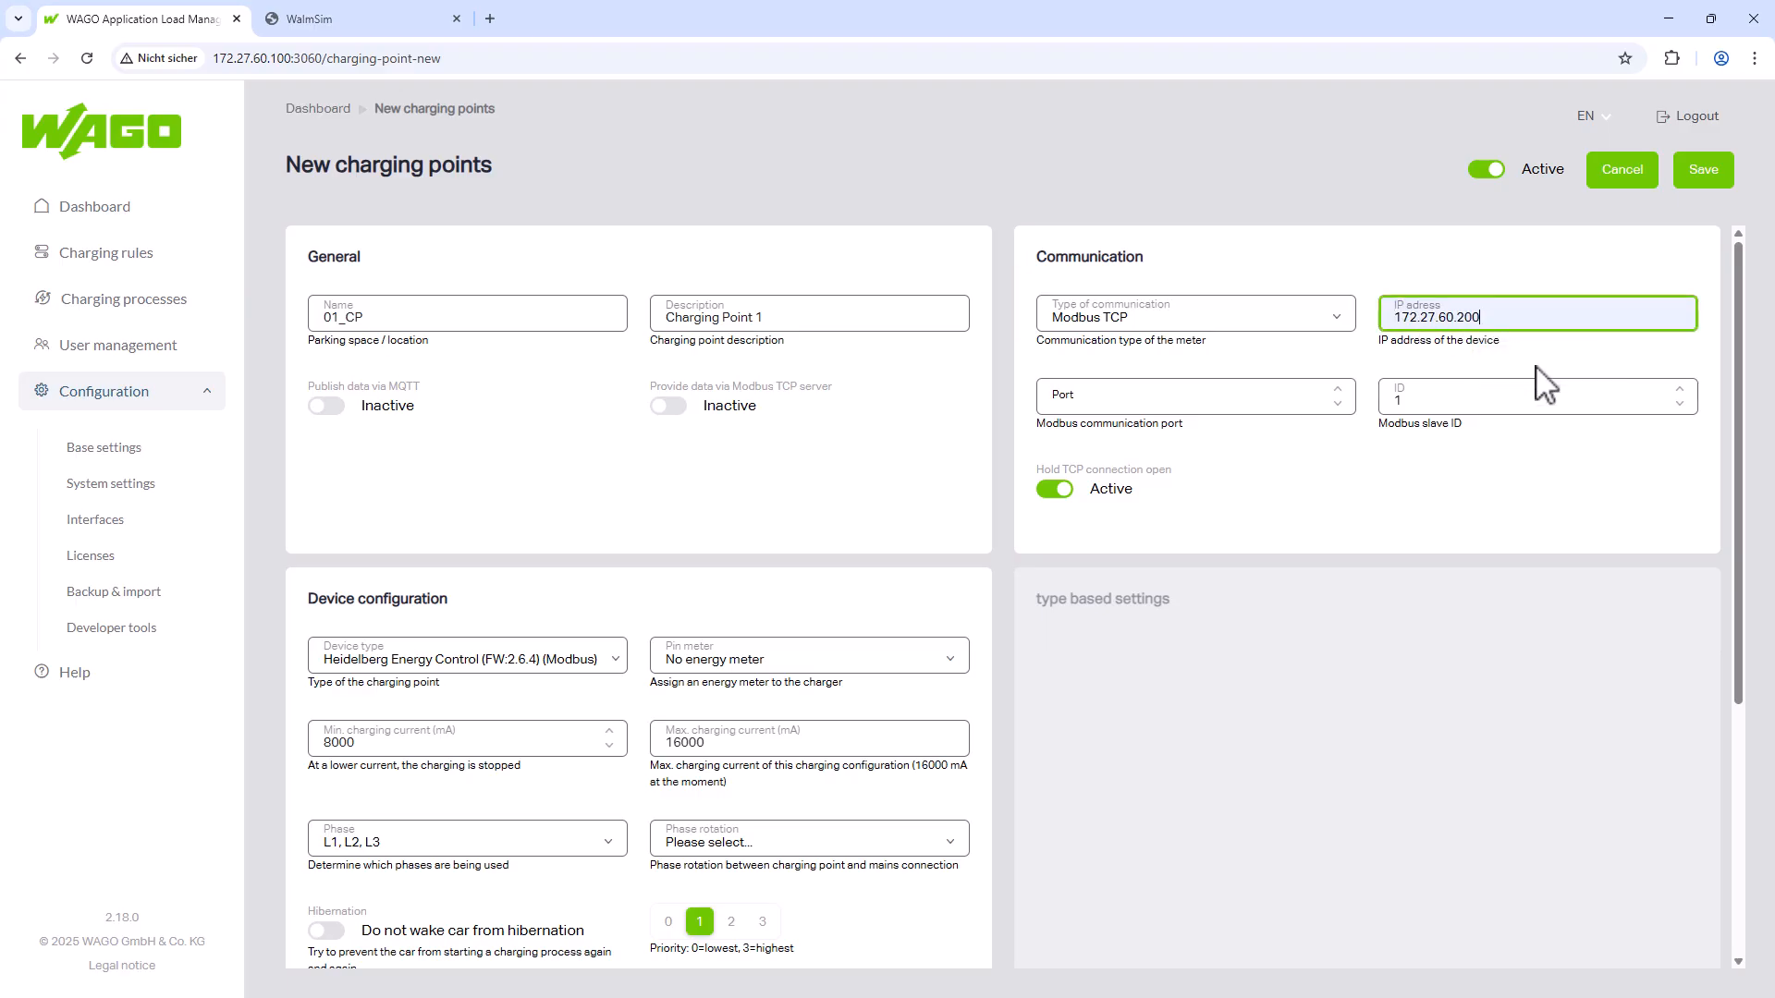
click(1142, 404)
text(1501)
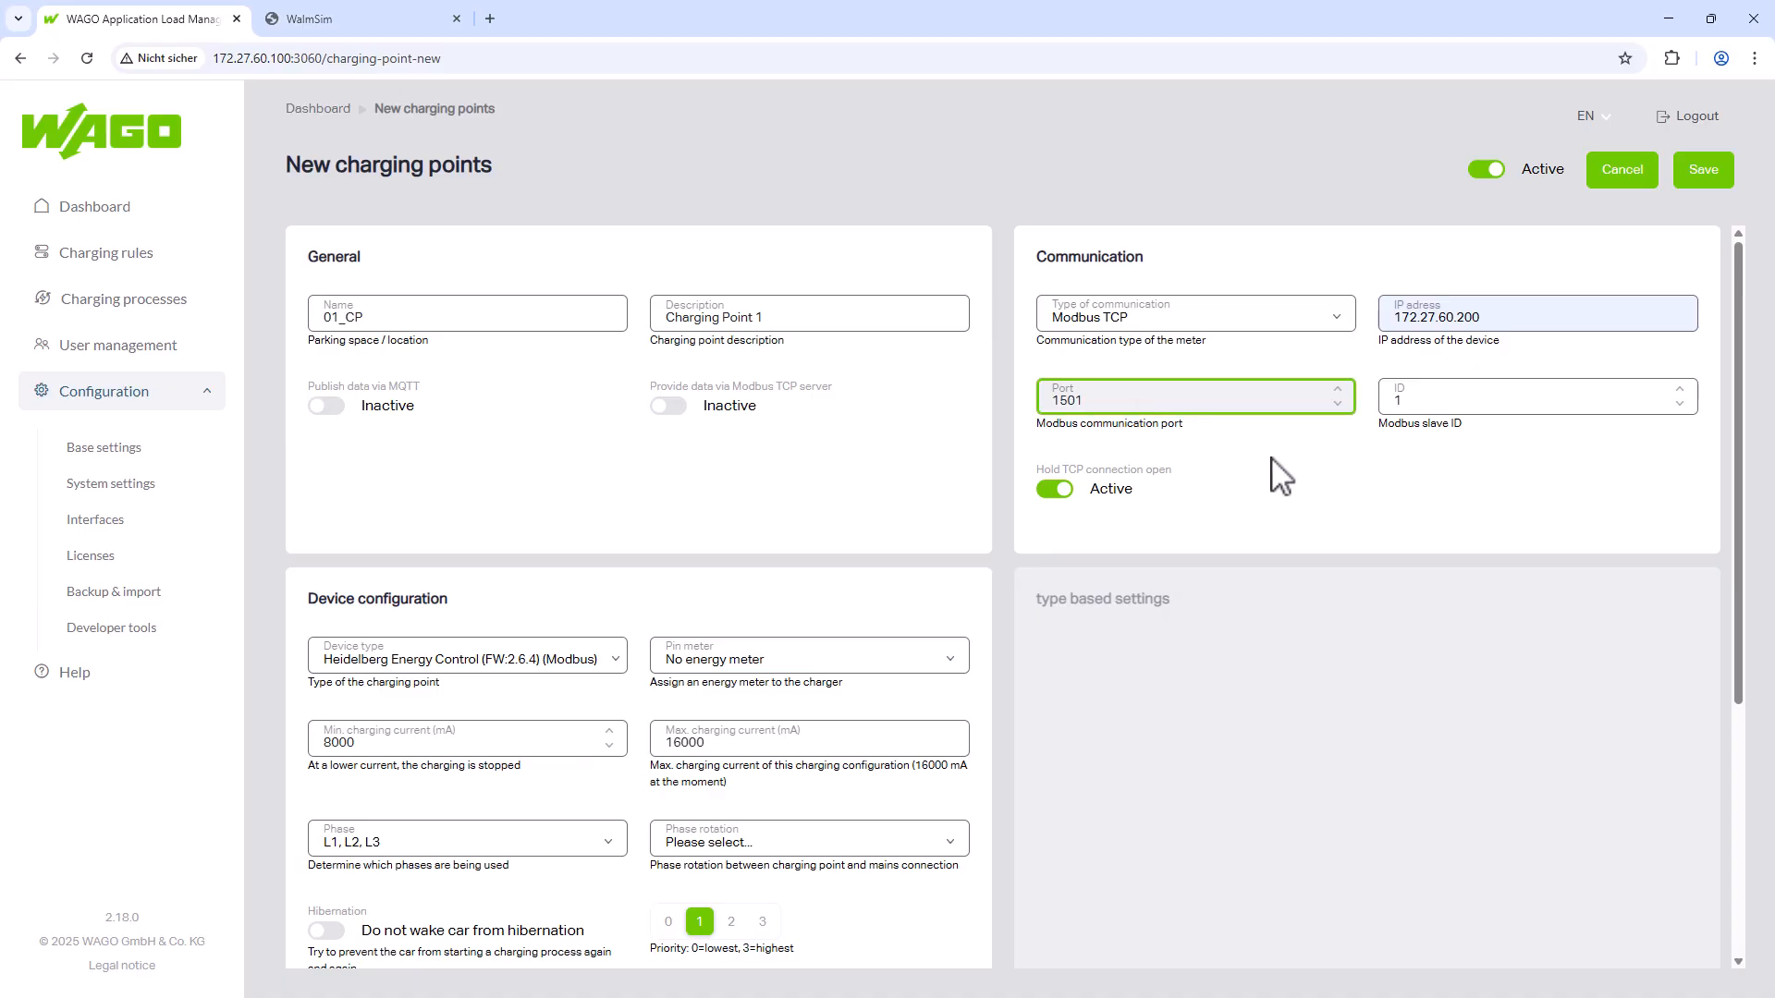
click(1710, 178)
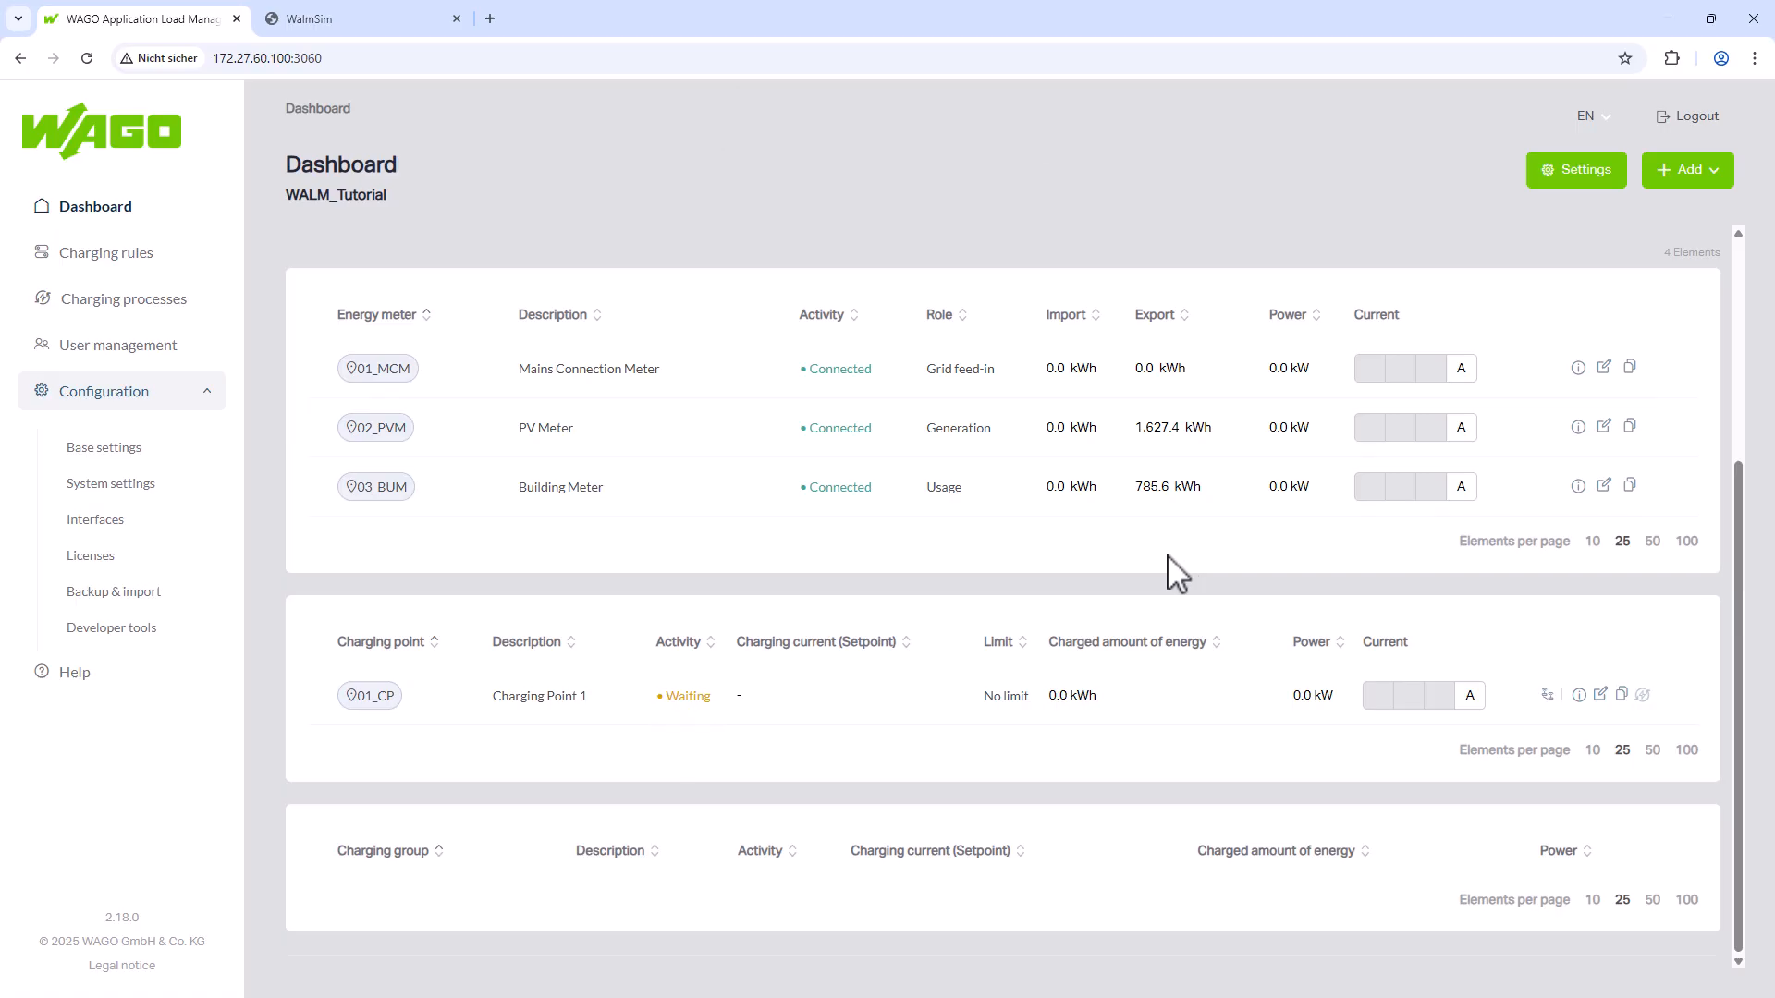
Connect the car at charging station 1 in the WalmSim grid simulator and return to the load management dashboard
click(335, 20)
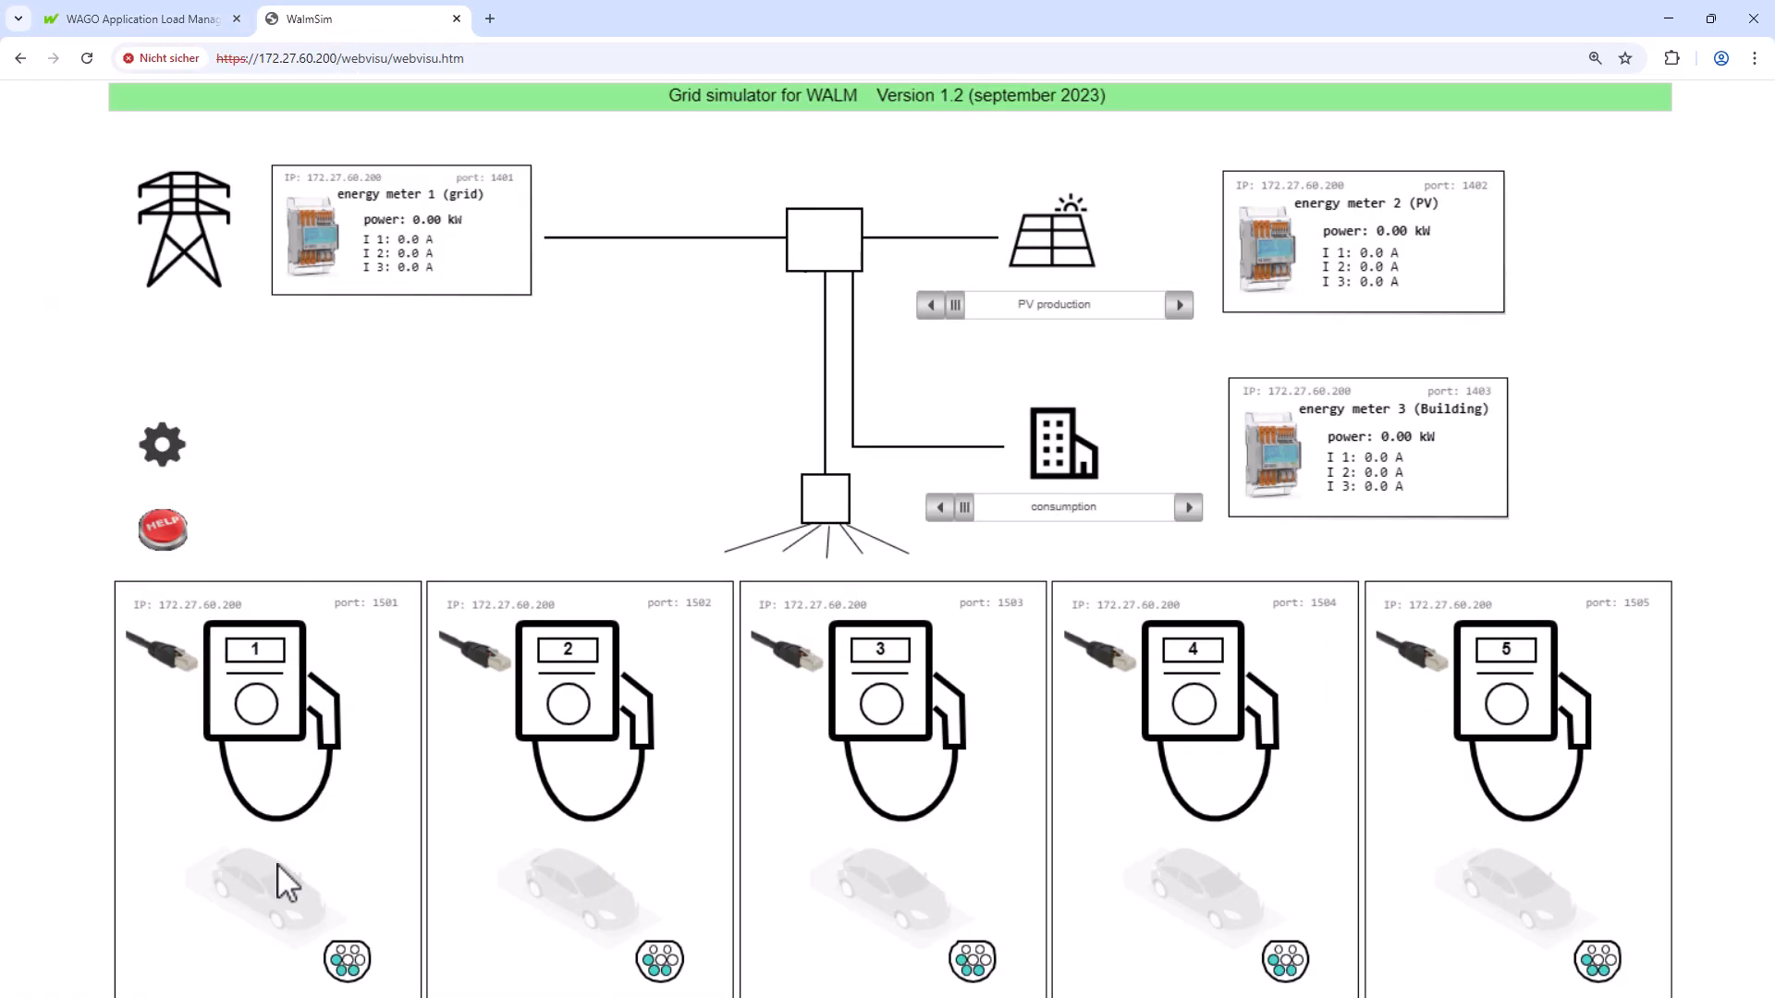
click(282, 892)
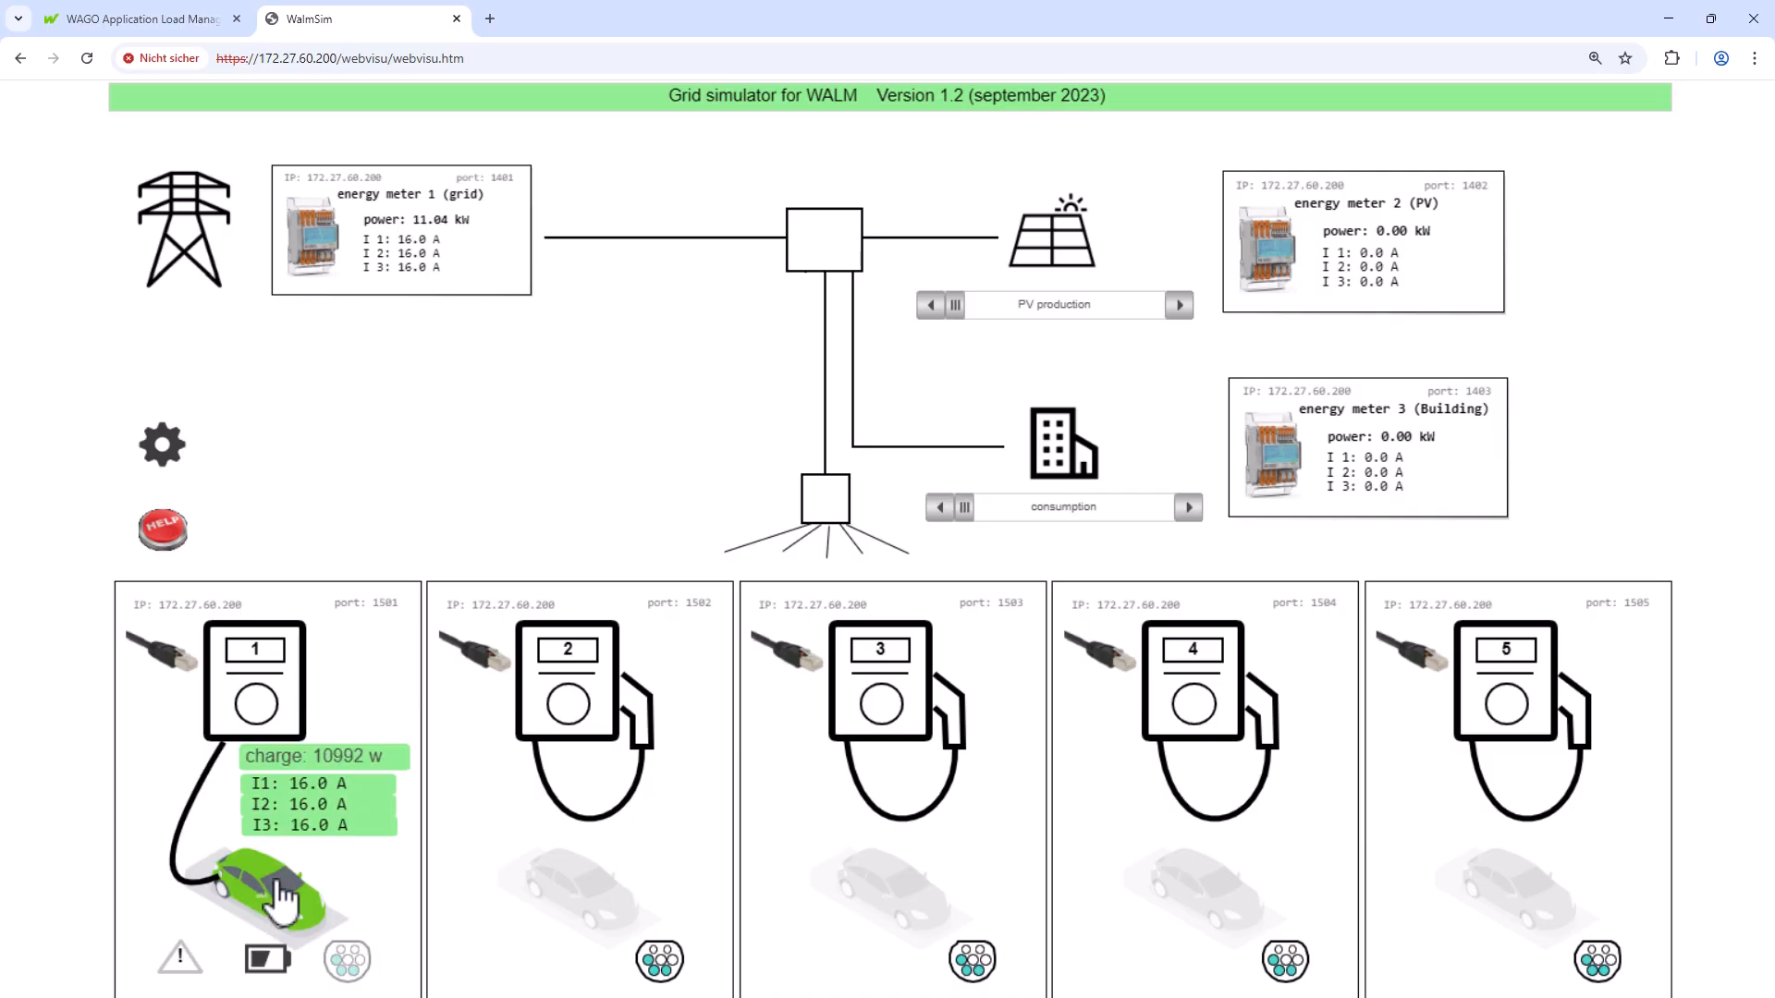
click(172, 27)
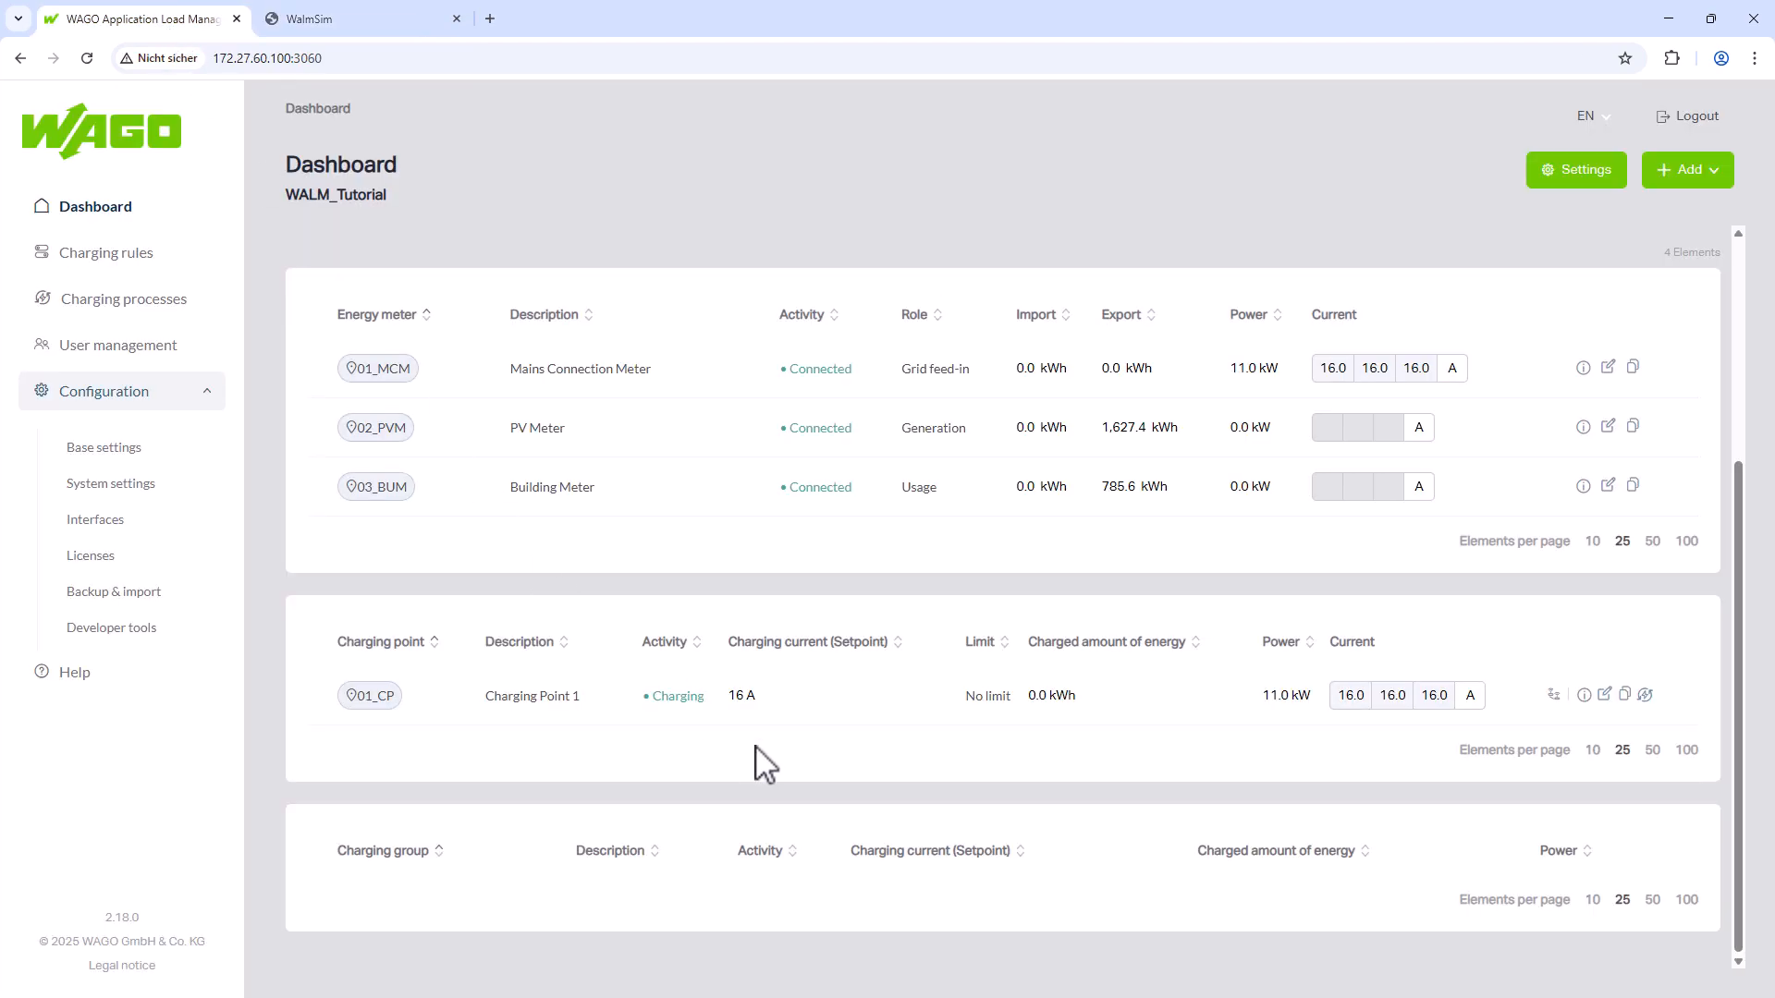
Duplicate charging point 01_CP as 02_CP with the description Charging Point 2 and port 1502, and save it
click(1624, 694)
click(416, 319)
key(BackSpace)
key(BackSpace)
key(BackSpace)
key(BackSpace)
key(BackSpace)
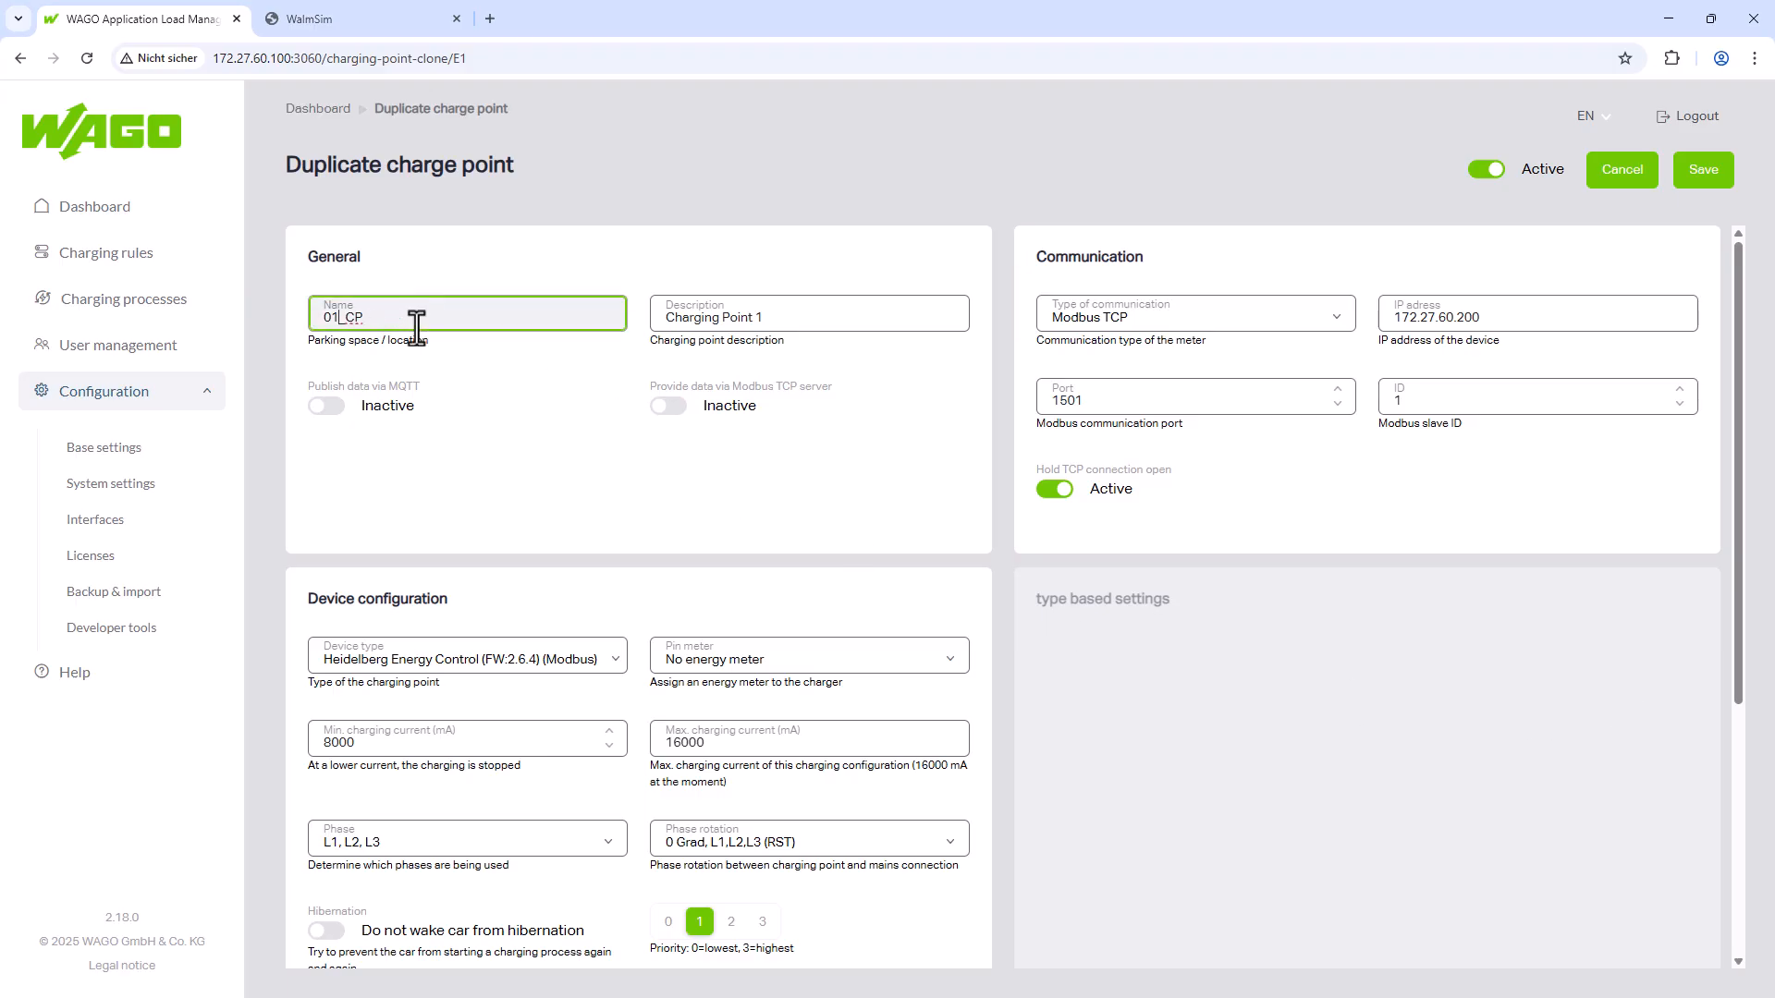
click(776, 319)
key(BackSpace)
text(2)
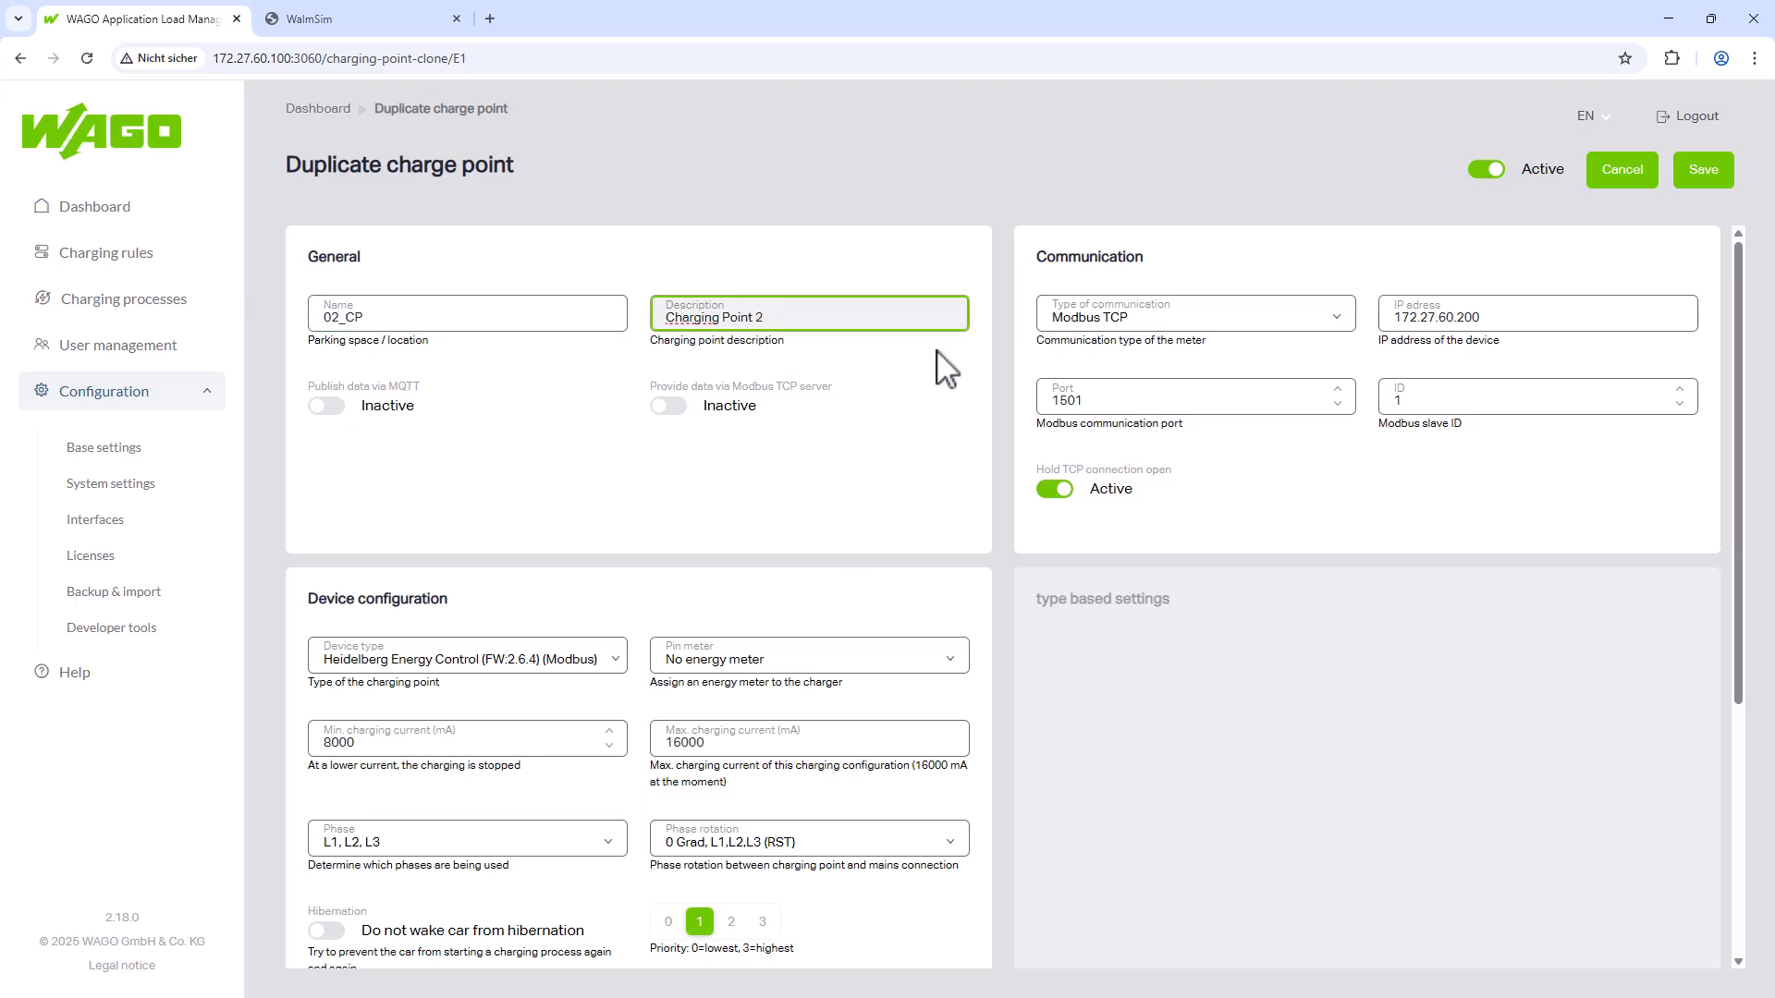
click(1088, 399)
click(1706, 171)
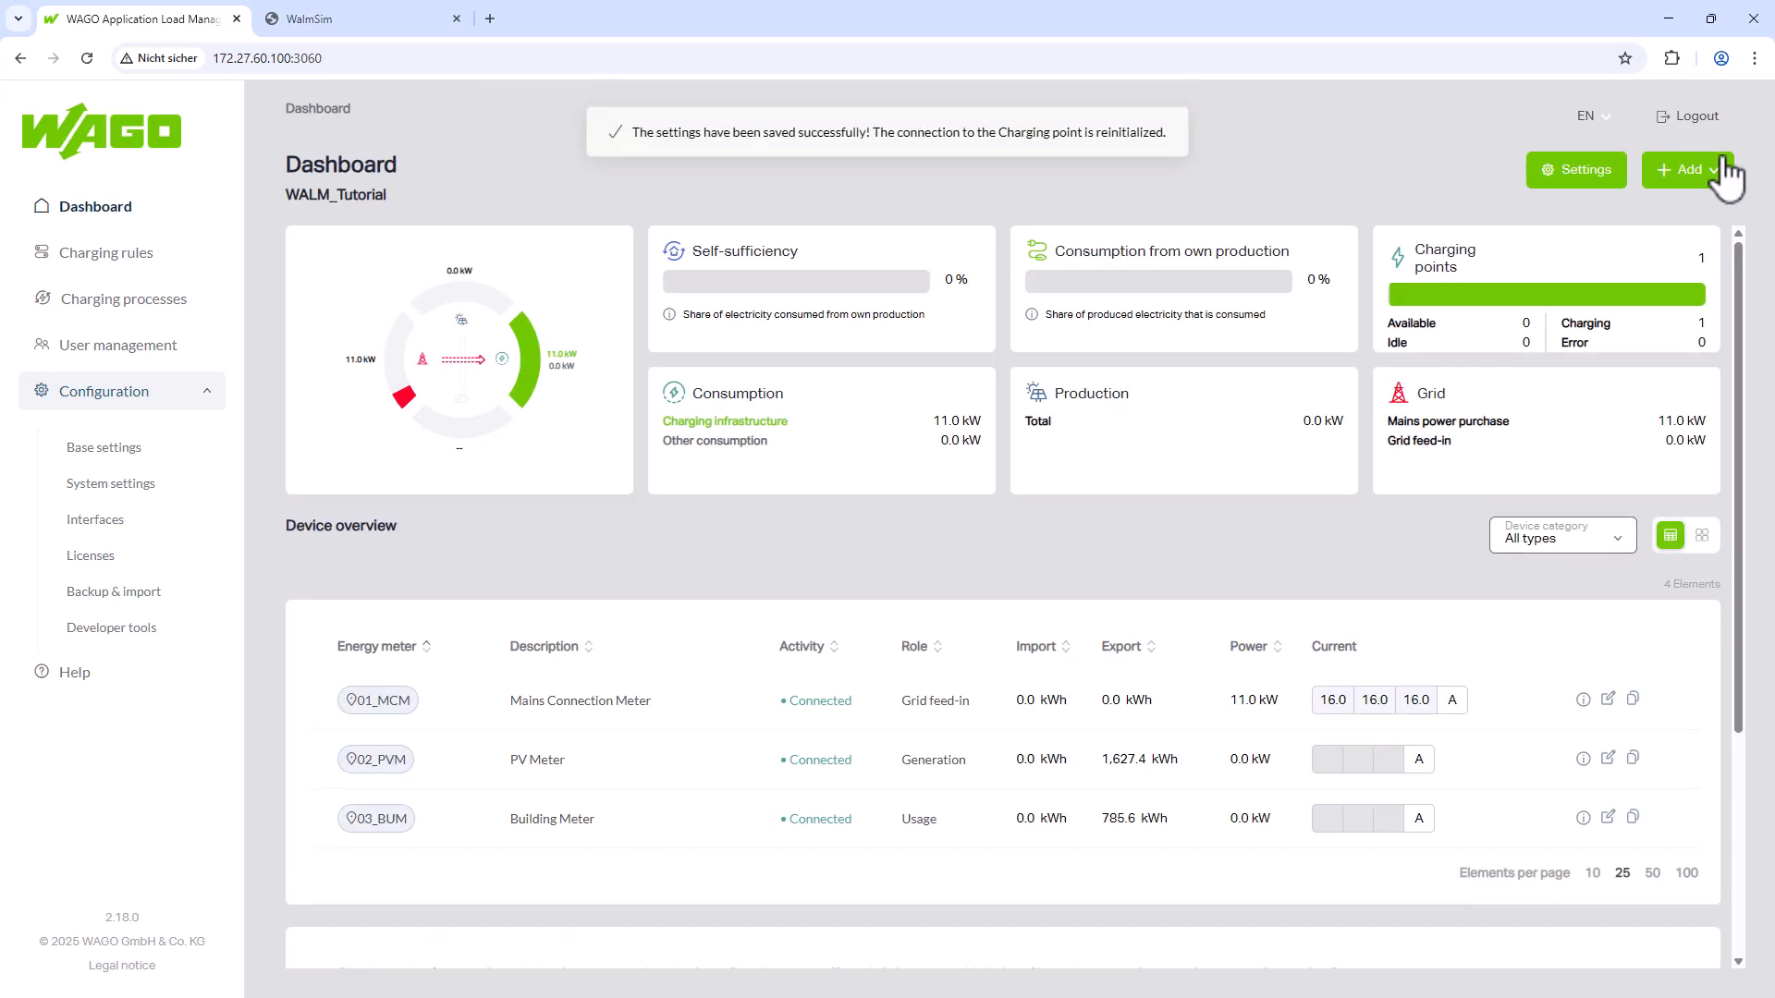
Duplicate charging point 02_CP as 03_CP with the description Charging Point 3 and port 1503, and save it
click(1627, 756)
click(404, 324)
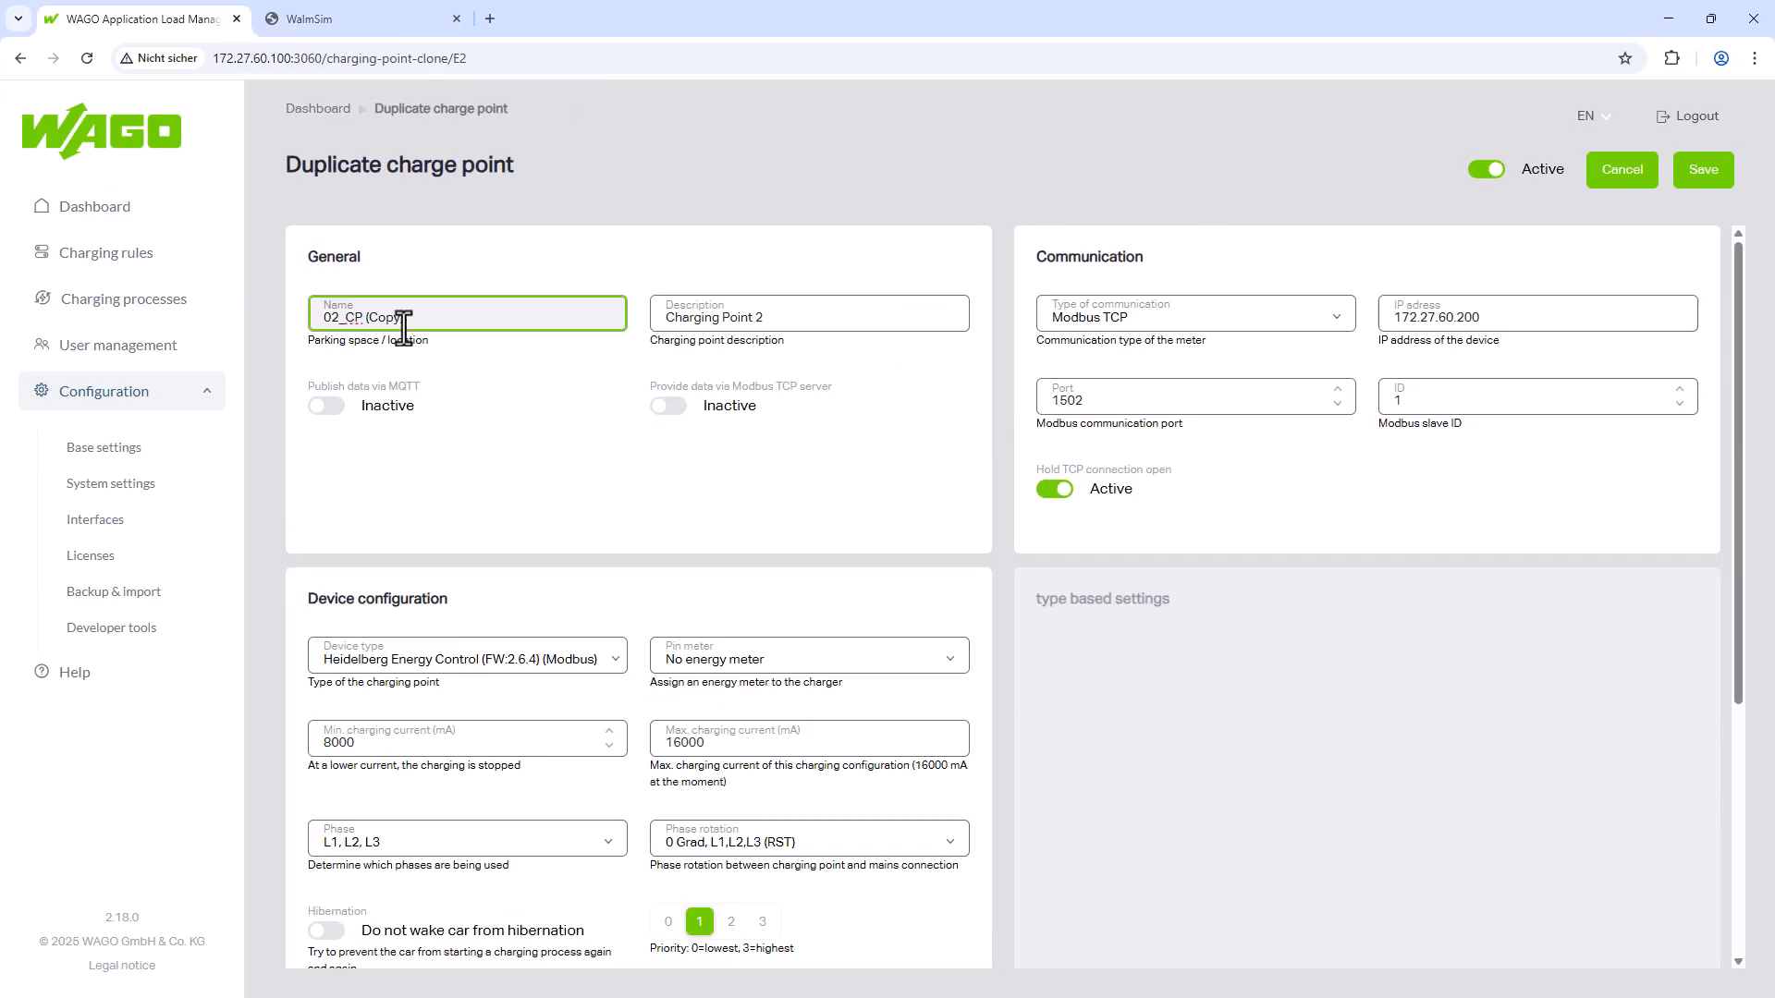
click(768, 317)
key(BackSpace)
text(3)
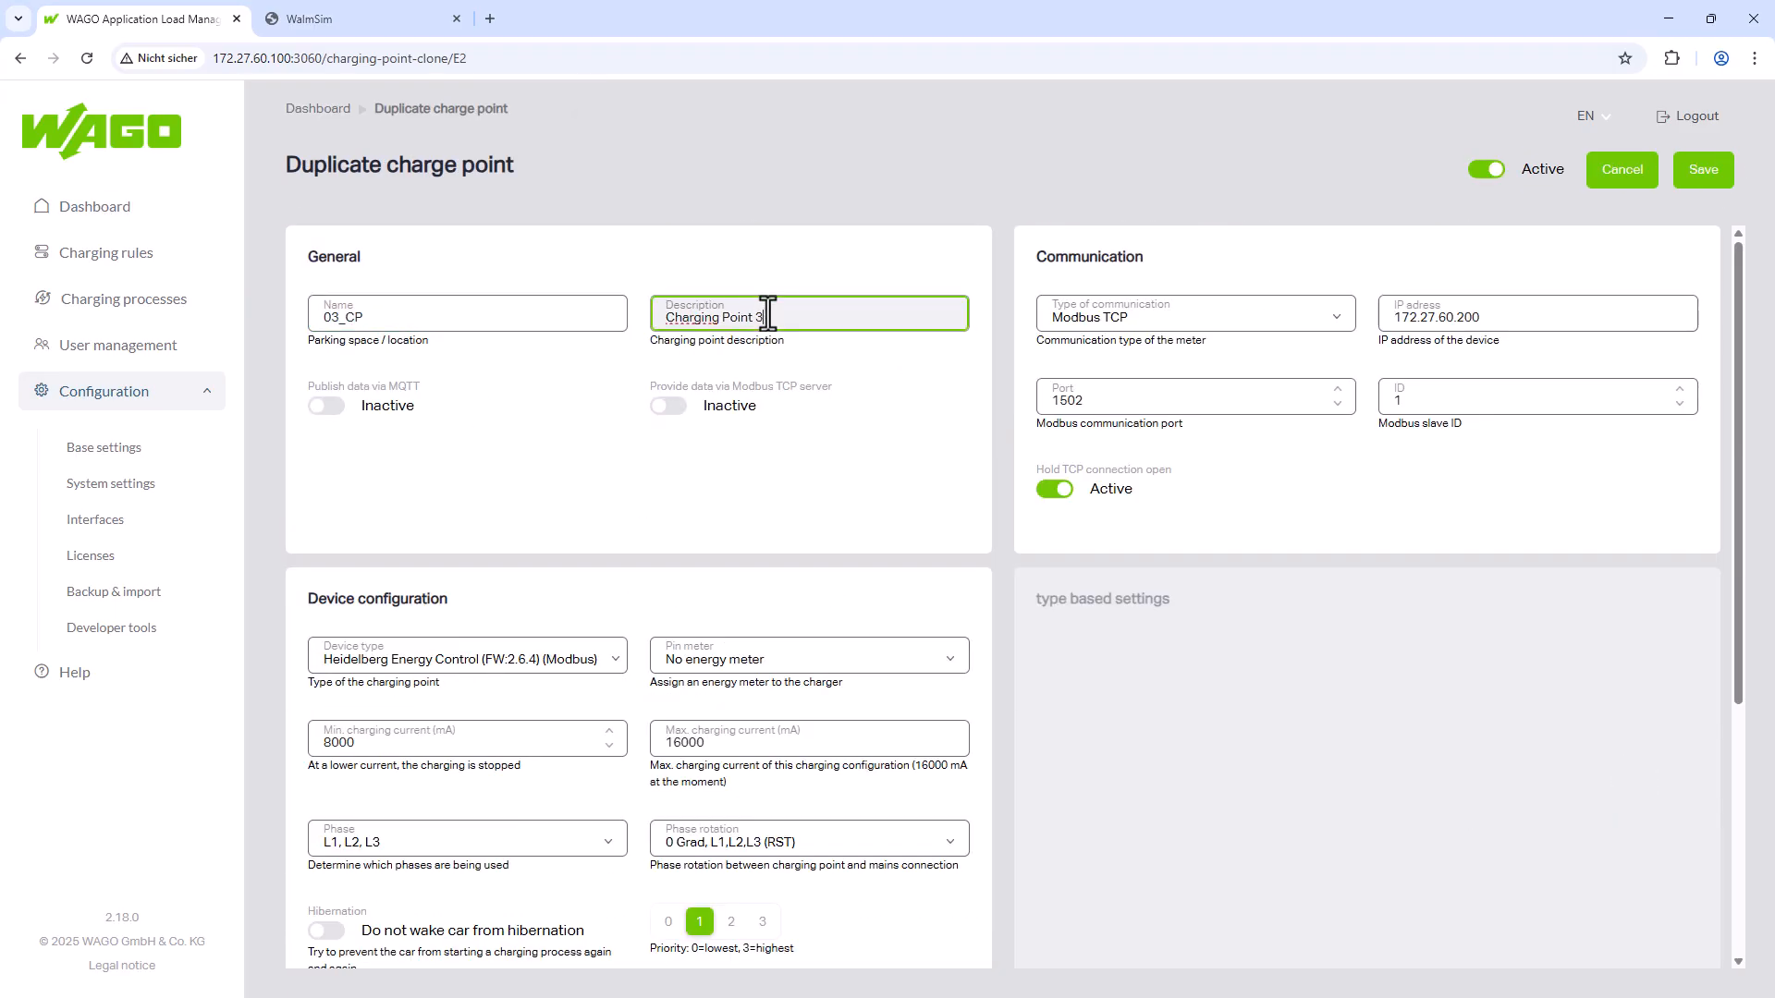
click(1087, 400)
key(BackSpace)
text(3)
click(1703, 169)
Duplicate charging point 03_CP as 04_CP with the description Charging Point 4 and port 1504, and save it
scroll(1551, 647, down, 5)
click(1627, 753)
click(414, 318)
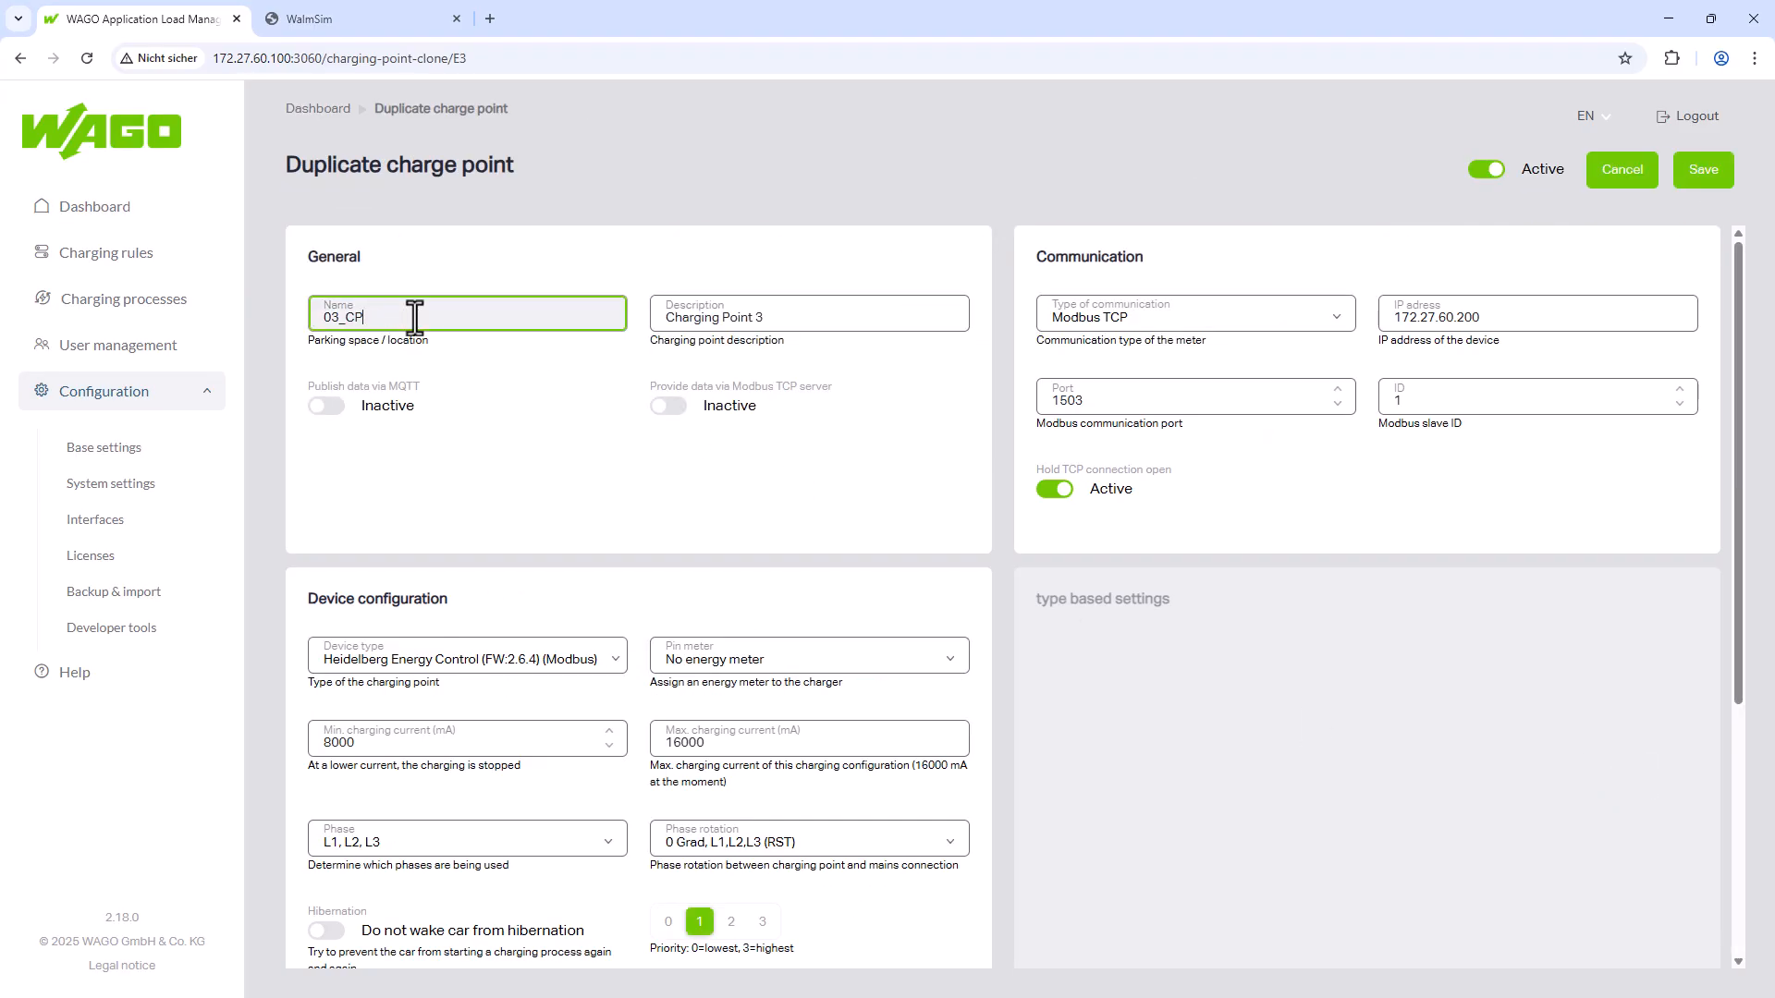
text(4)
click(765, 315)
key(BackSpace)
text(4)
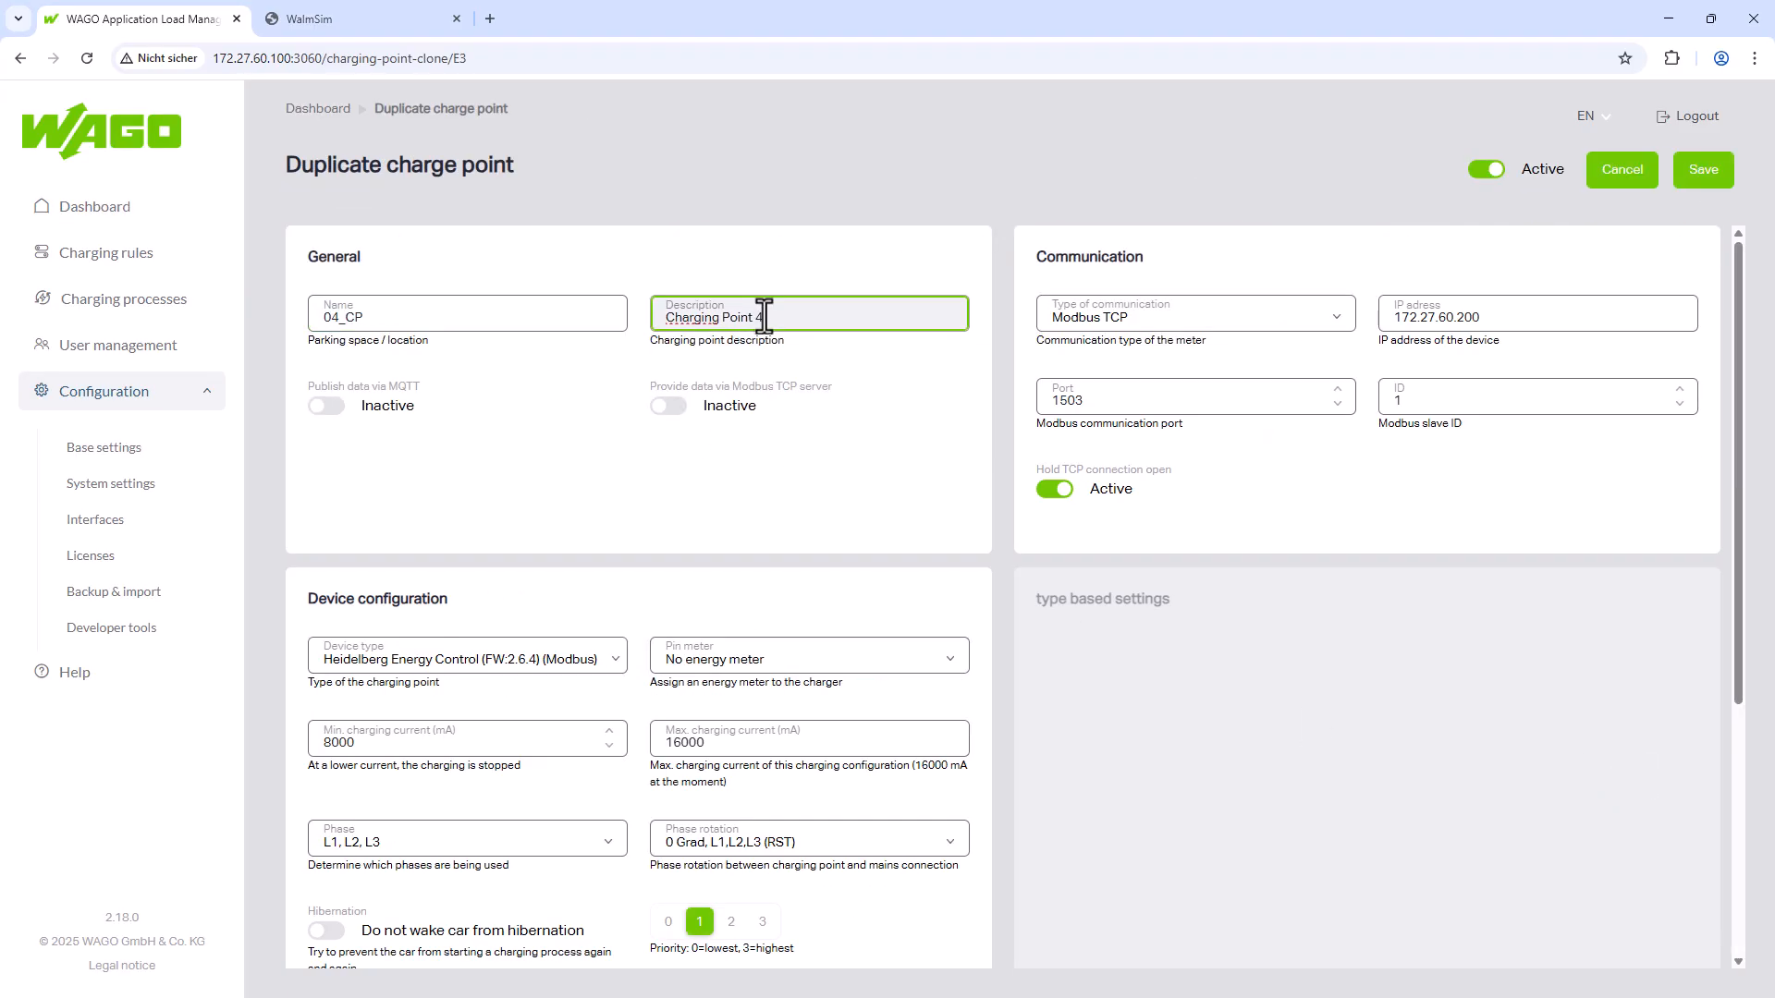
click(1128, 400)
key(BackSpace)
text(4)
click(1704, 169)
Duplicate charging point 04_CP as 05_CP with the description Charging Point 5 and port 1505, and save it
scroll(1649, 475, down, 5)
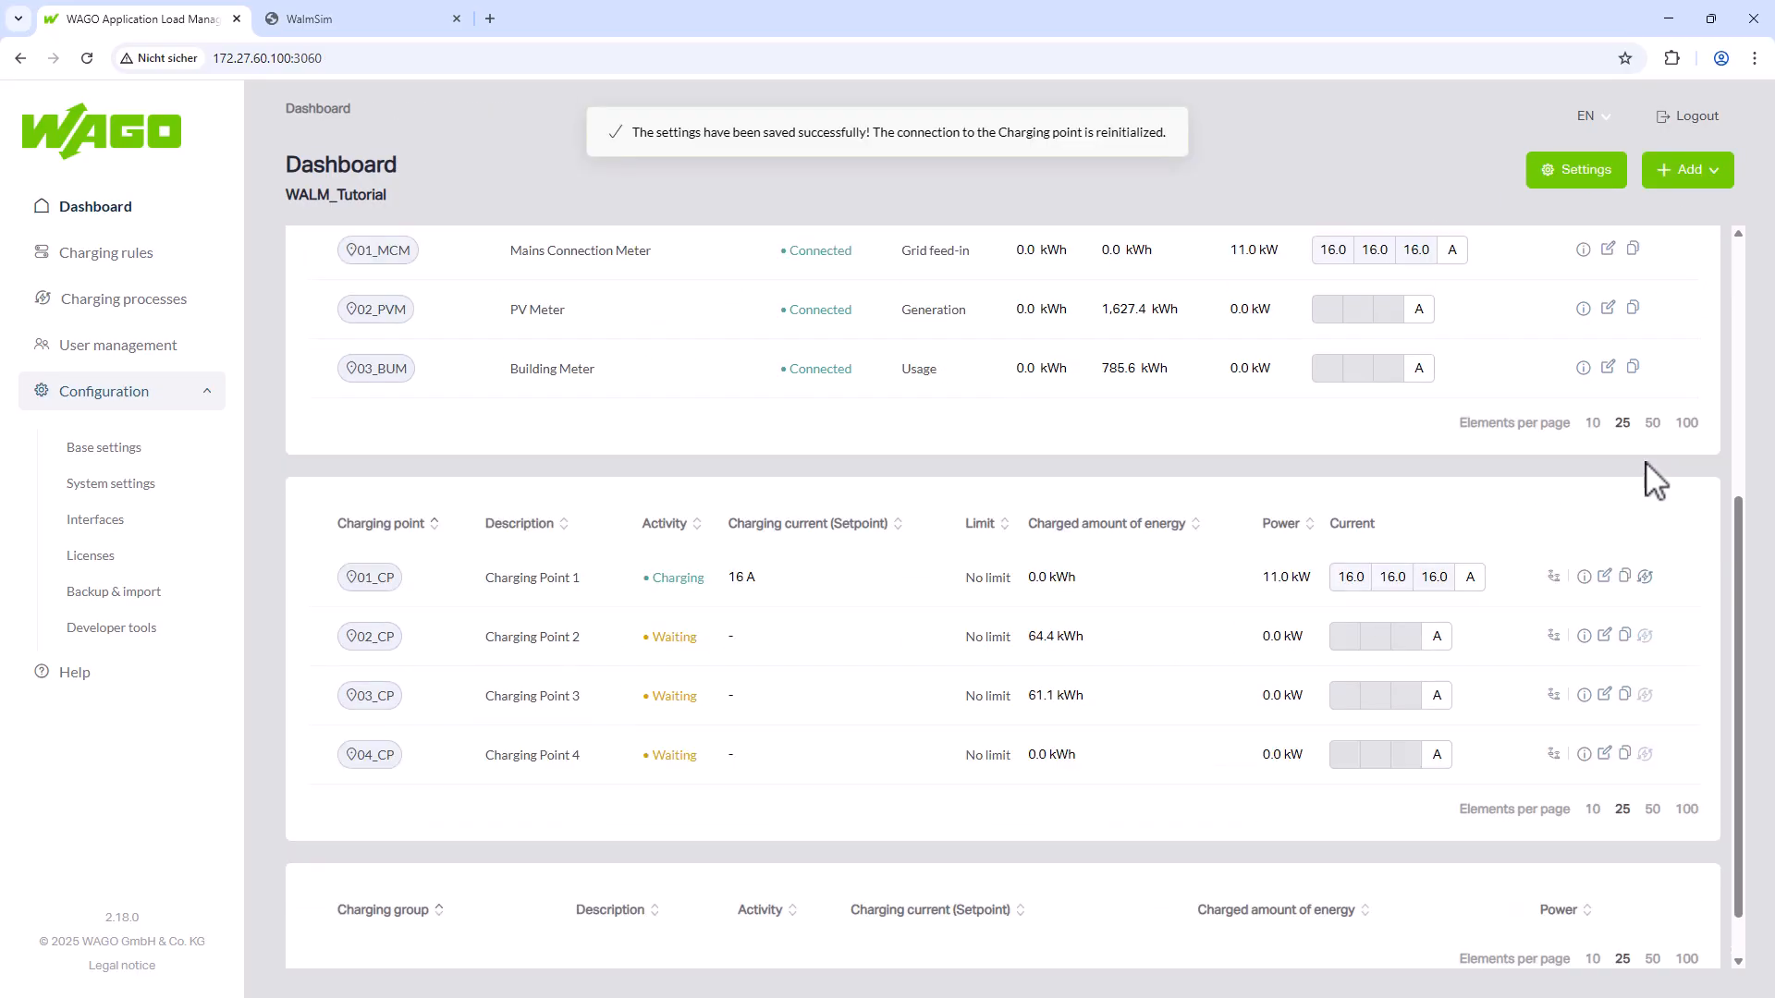
click(1623, 756)
click(420, 318)
key(BackSpace)
key(BackSpace)
key(BackSpace)
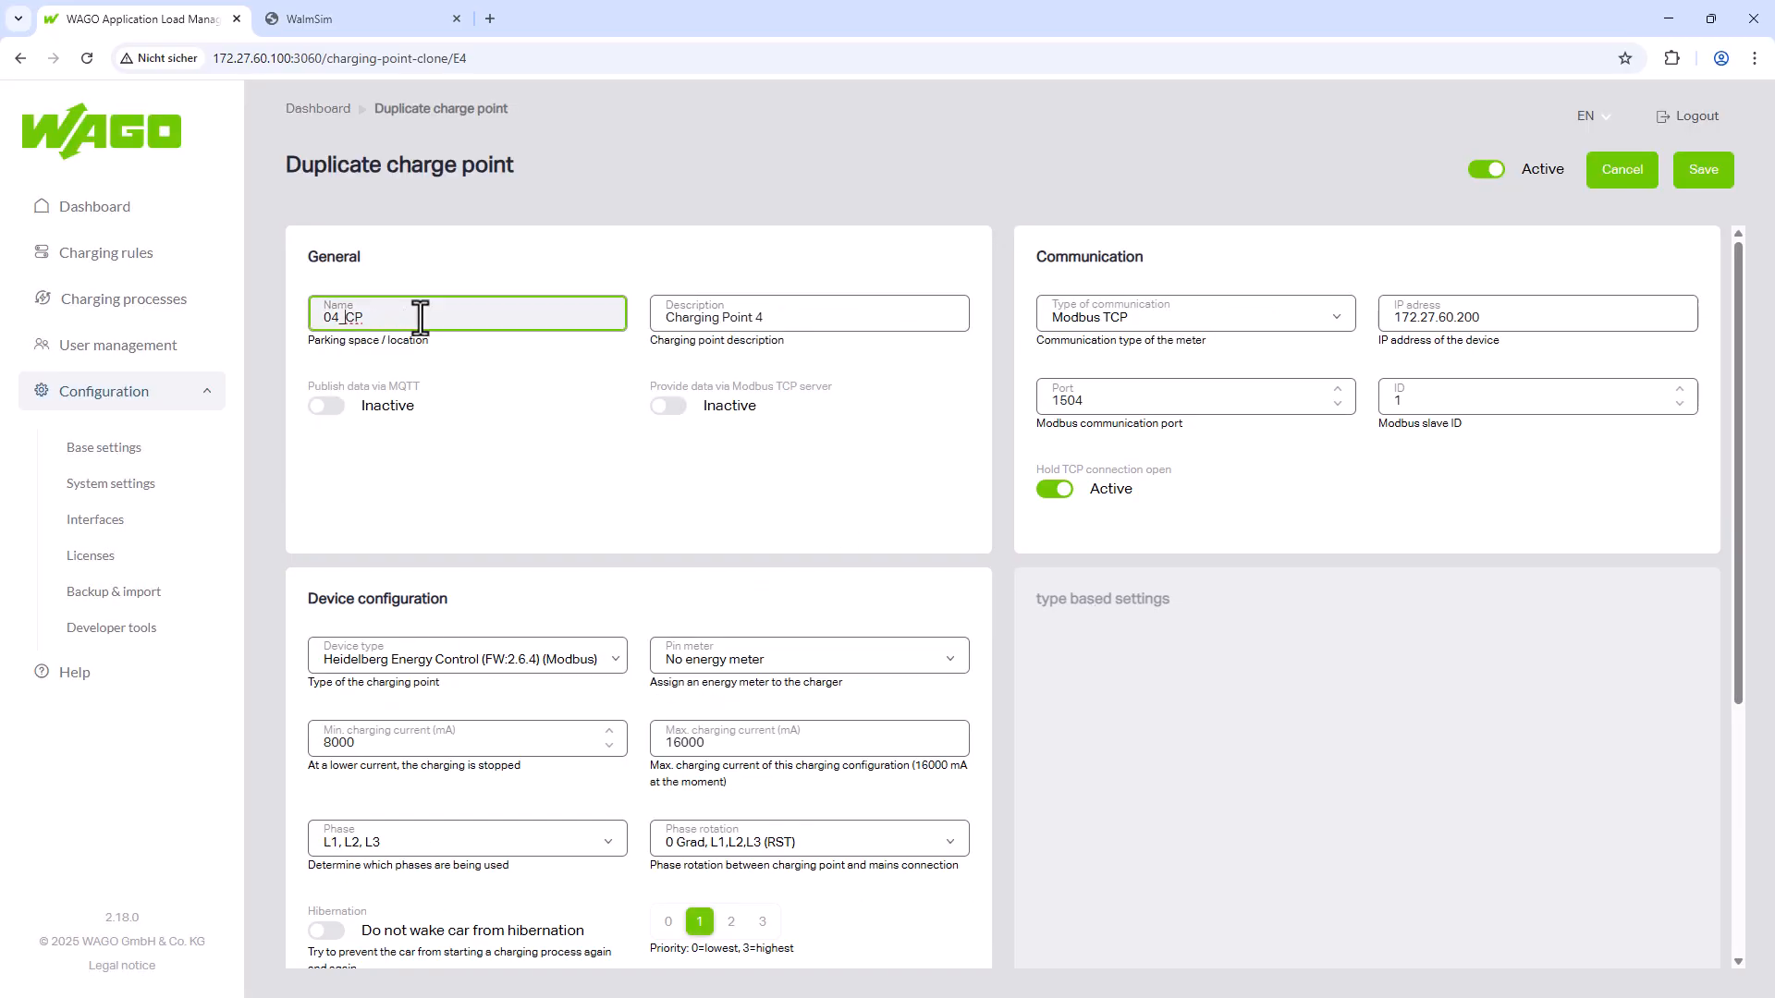
click(807, 317)
key(BackSpace)
text(5)
click(1112, 399)
key(BackSpace)
text(5)
click(1704, 169)
scroll(1461, 629, down, 5)
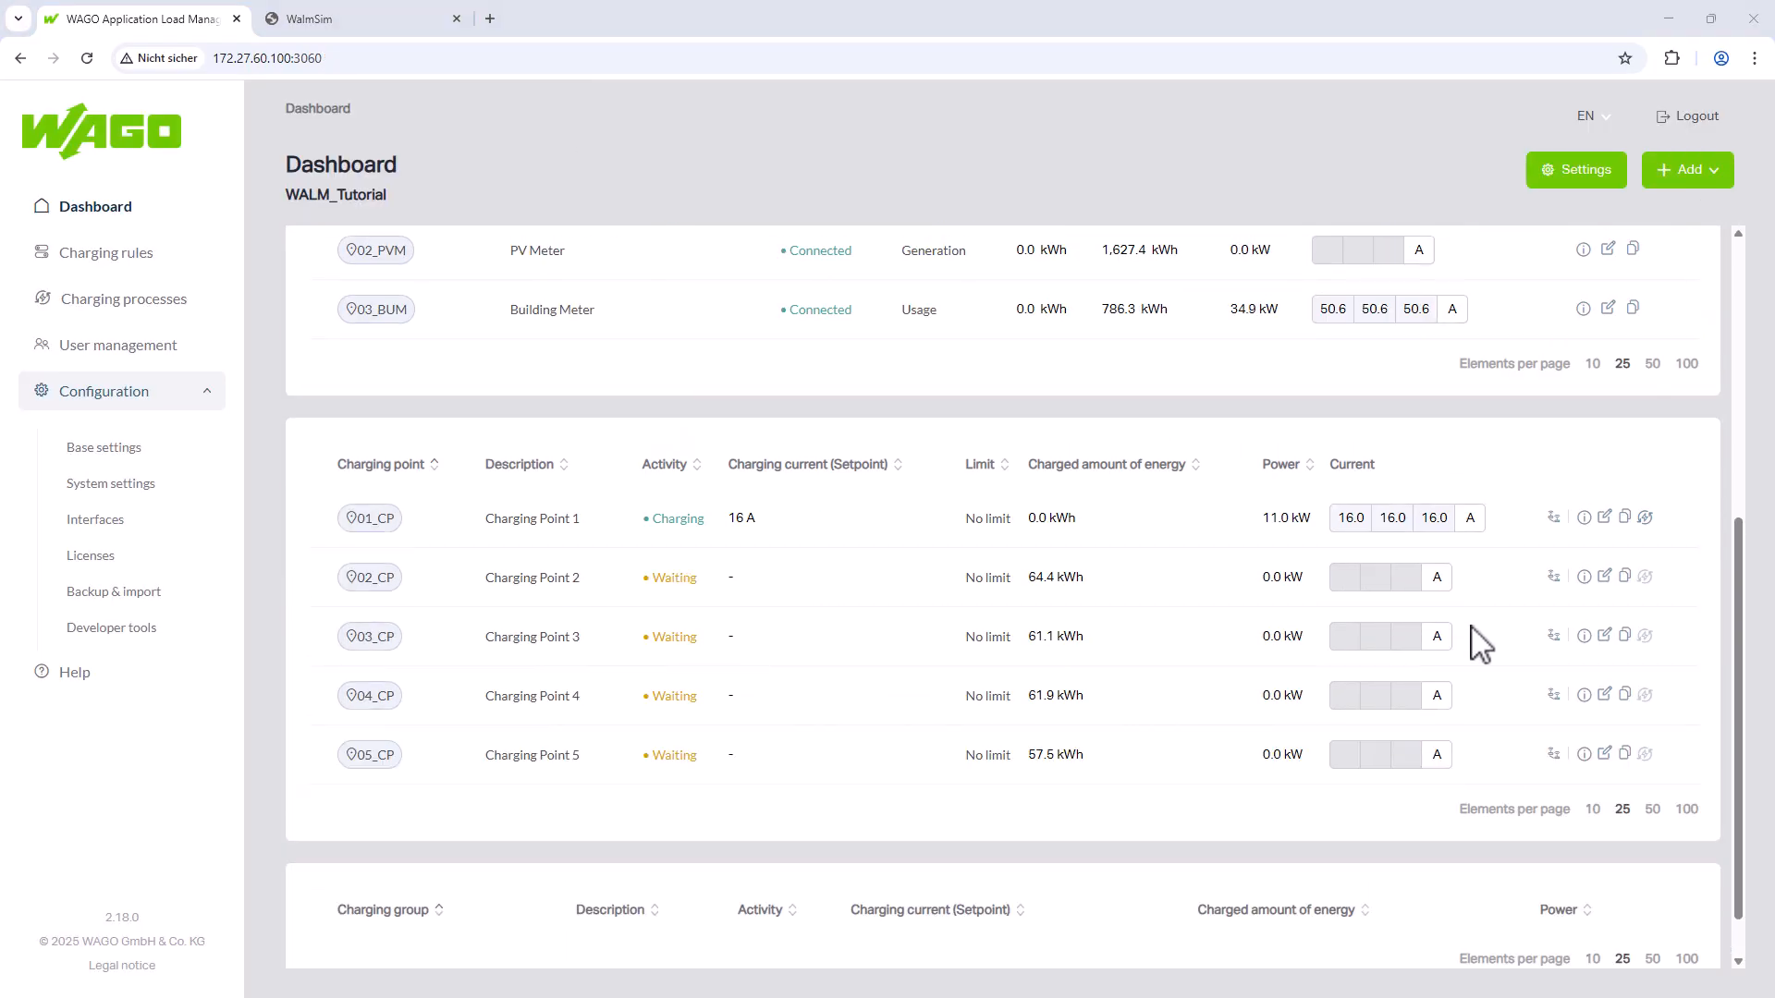
Switch to the WalmSim simulator and connect the cars at charging points 2, 3, 4 and 5
click(371, 22)
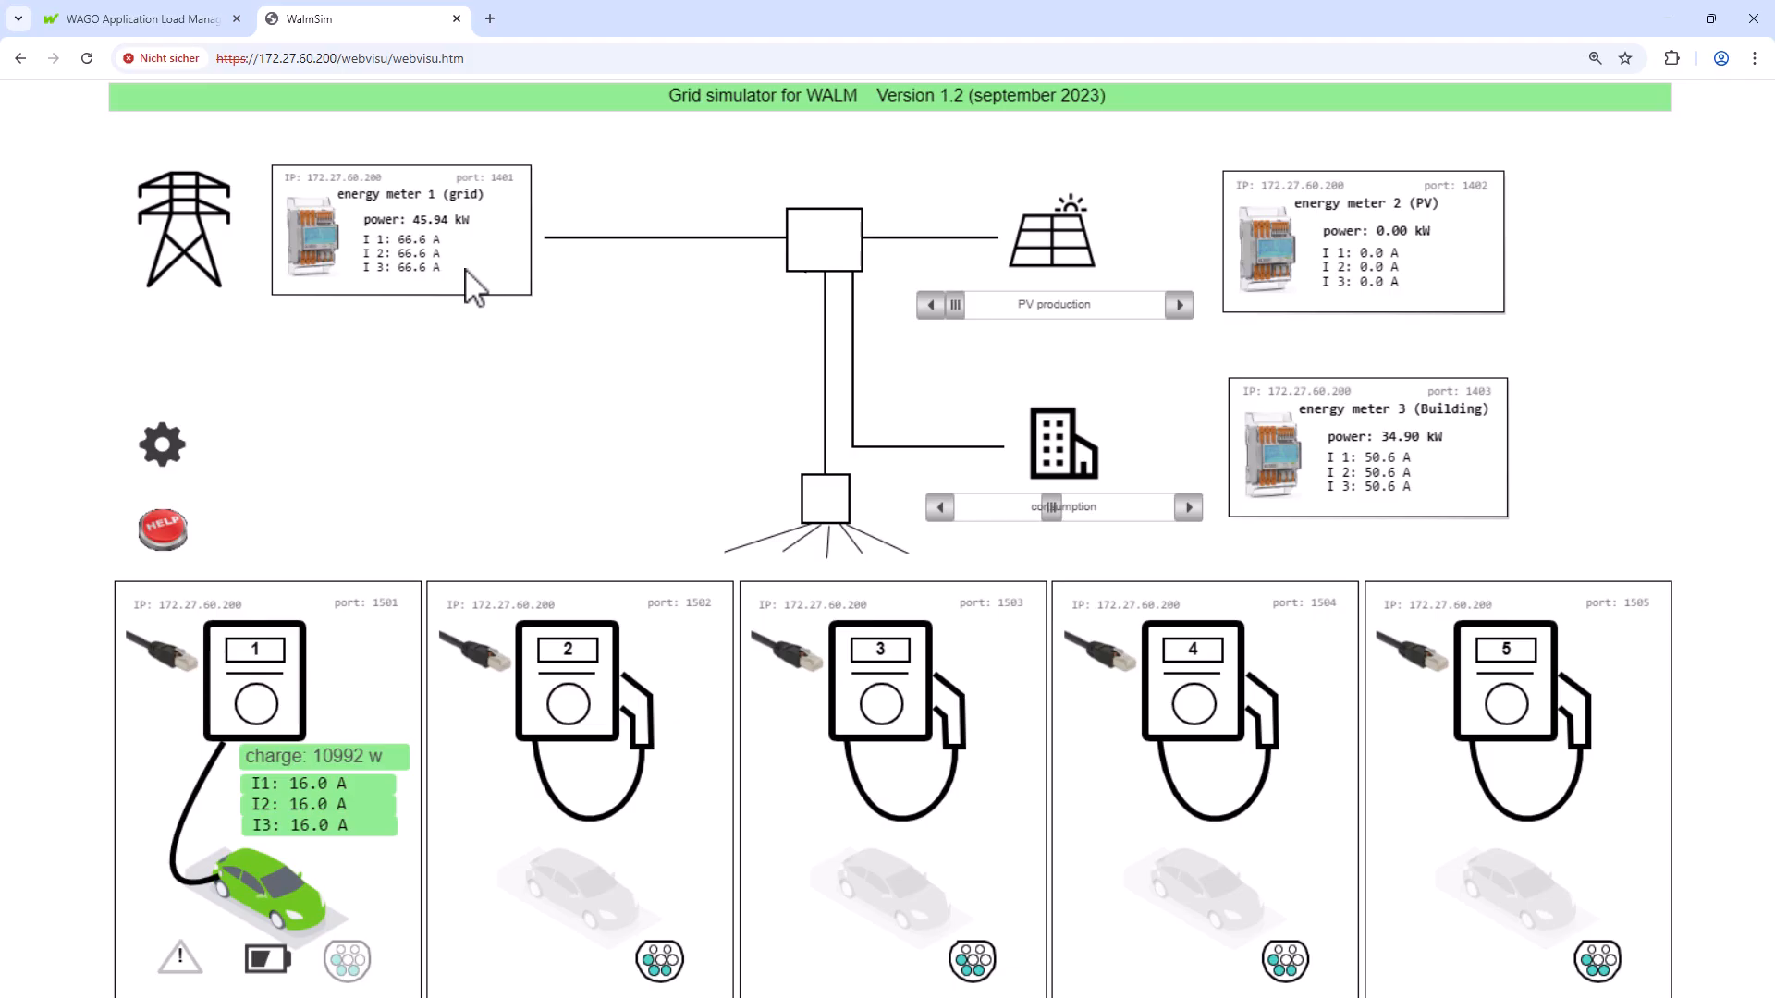
click(589, 922)
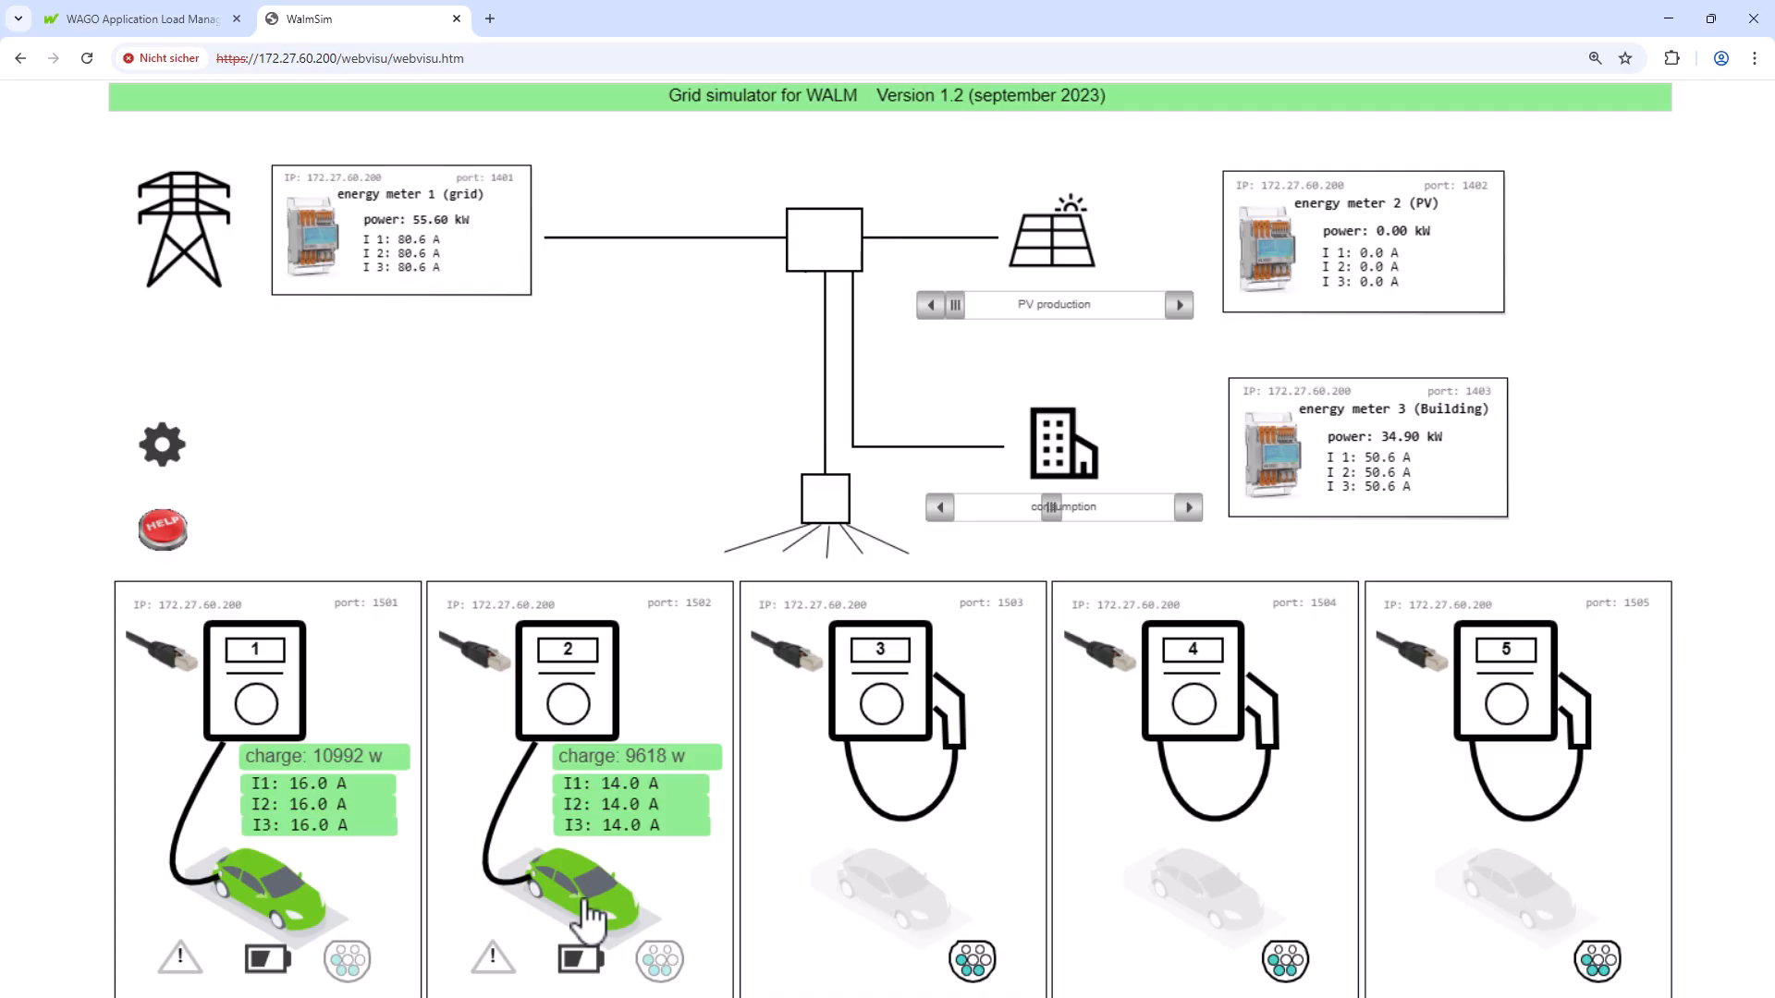
click(900, 924)
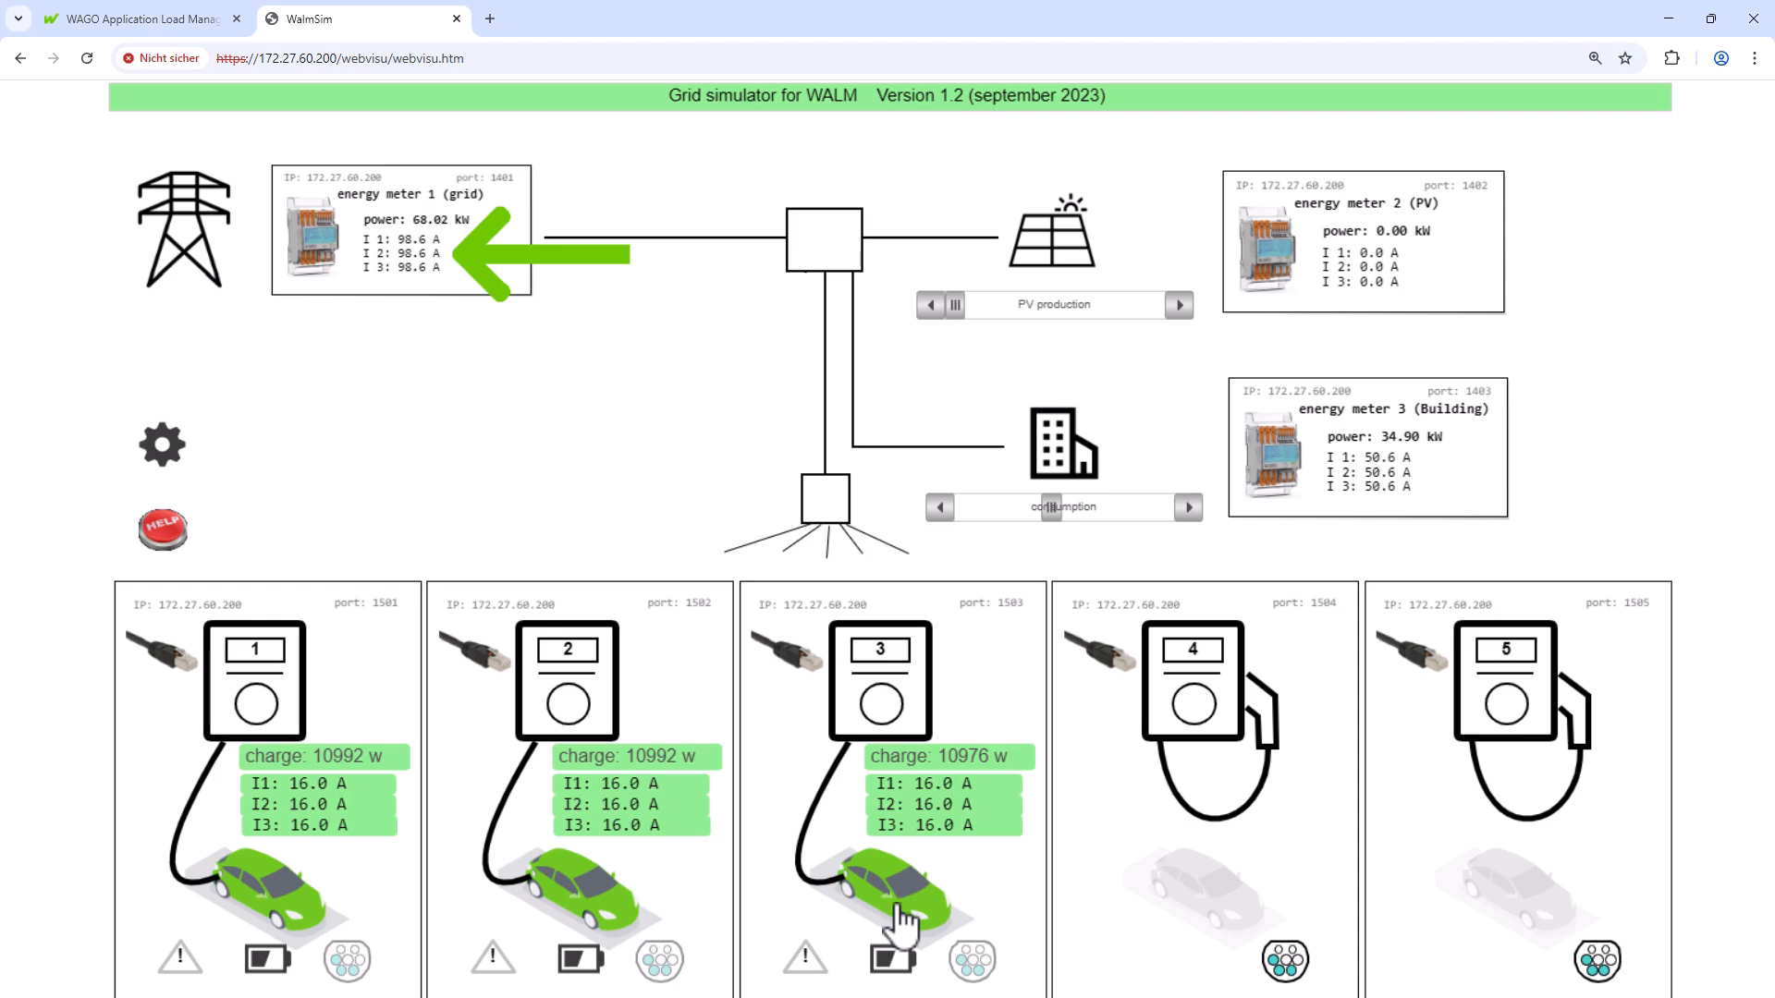
click(1193, 897)
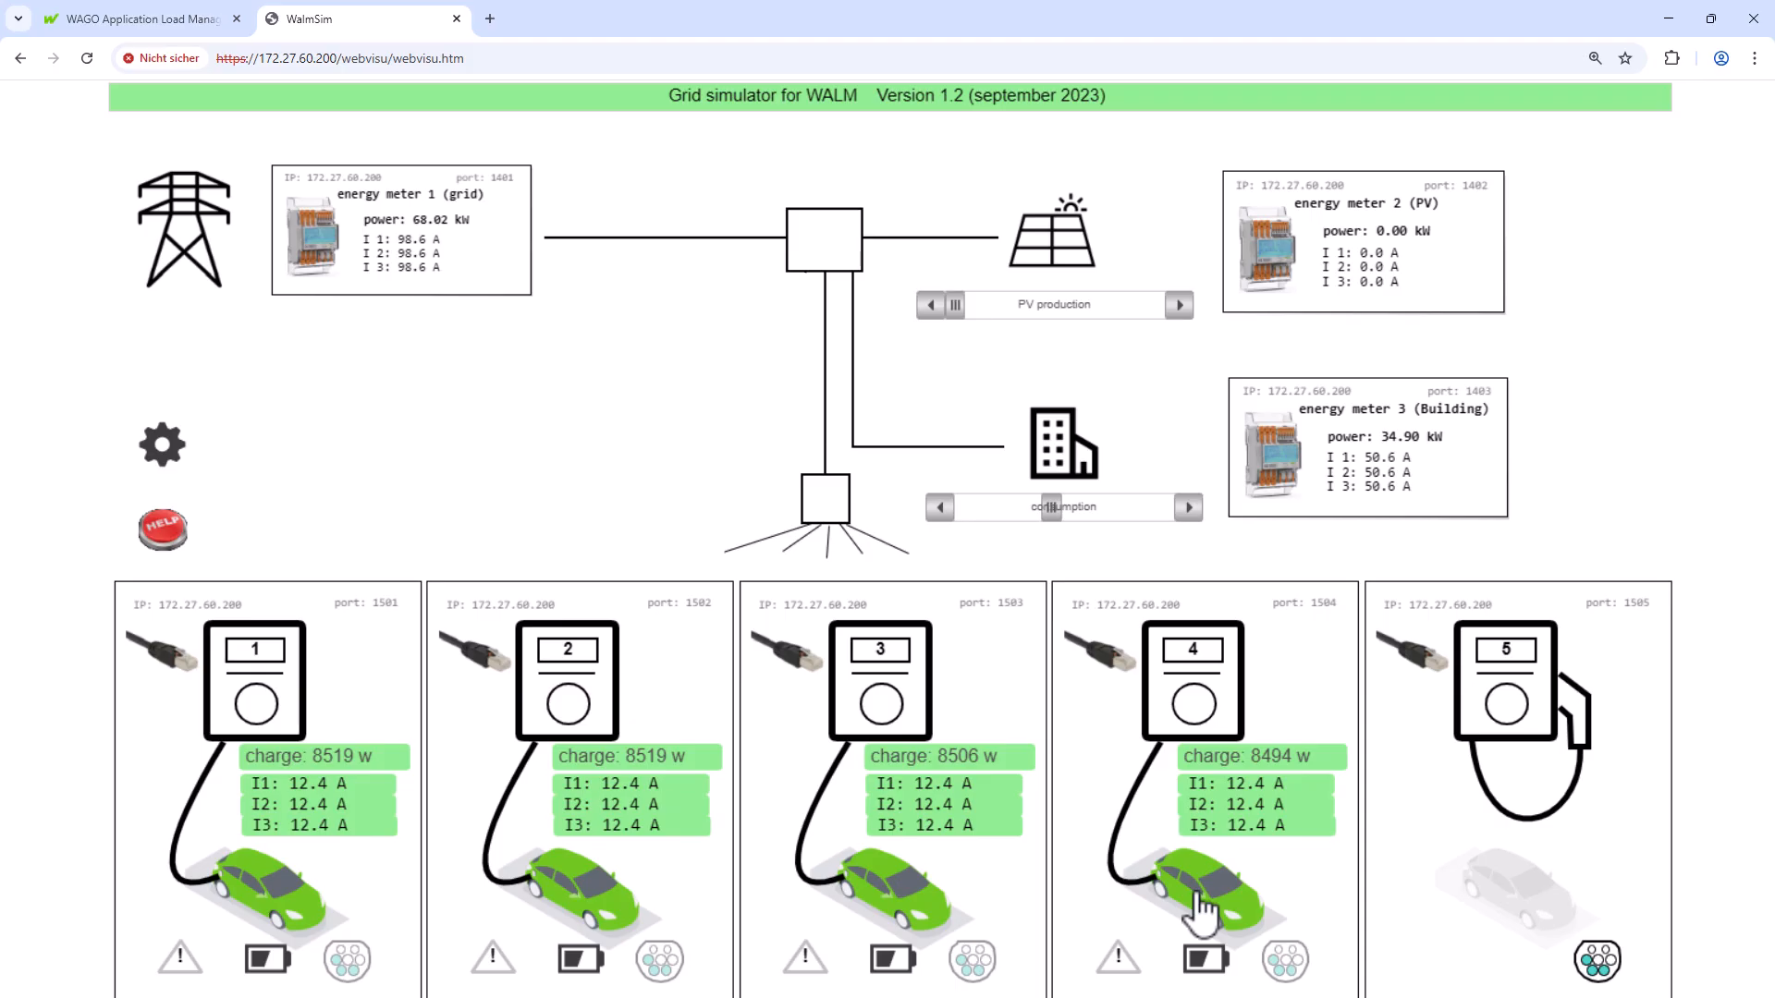
click(1527, 918)
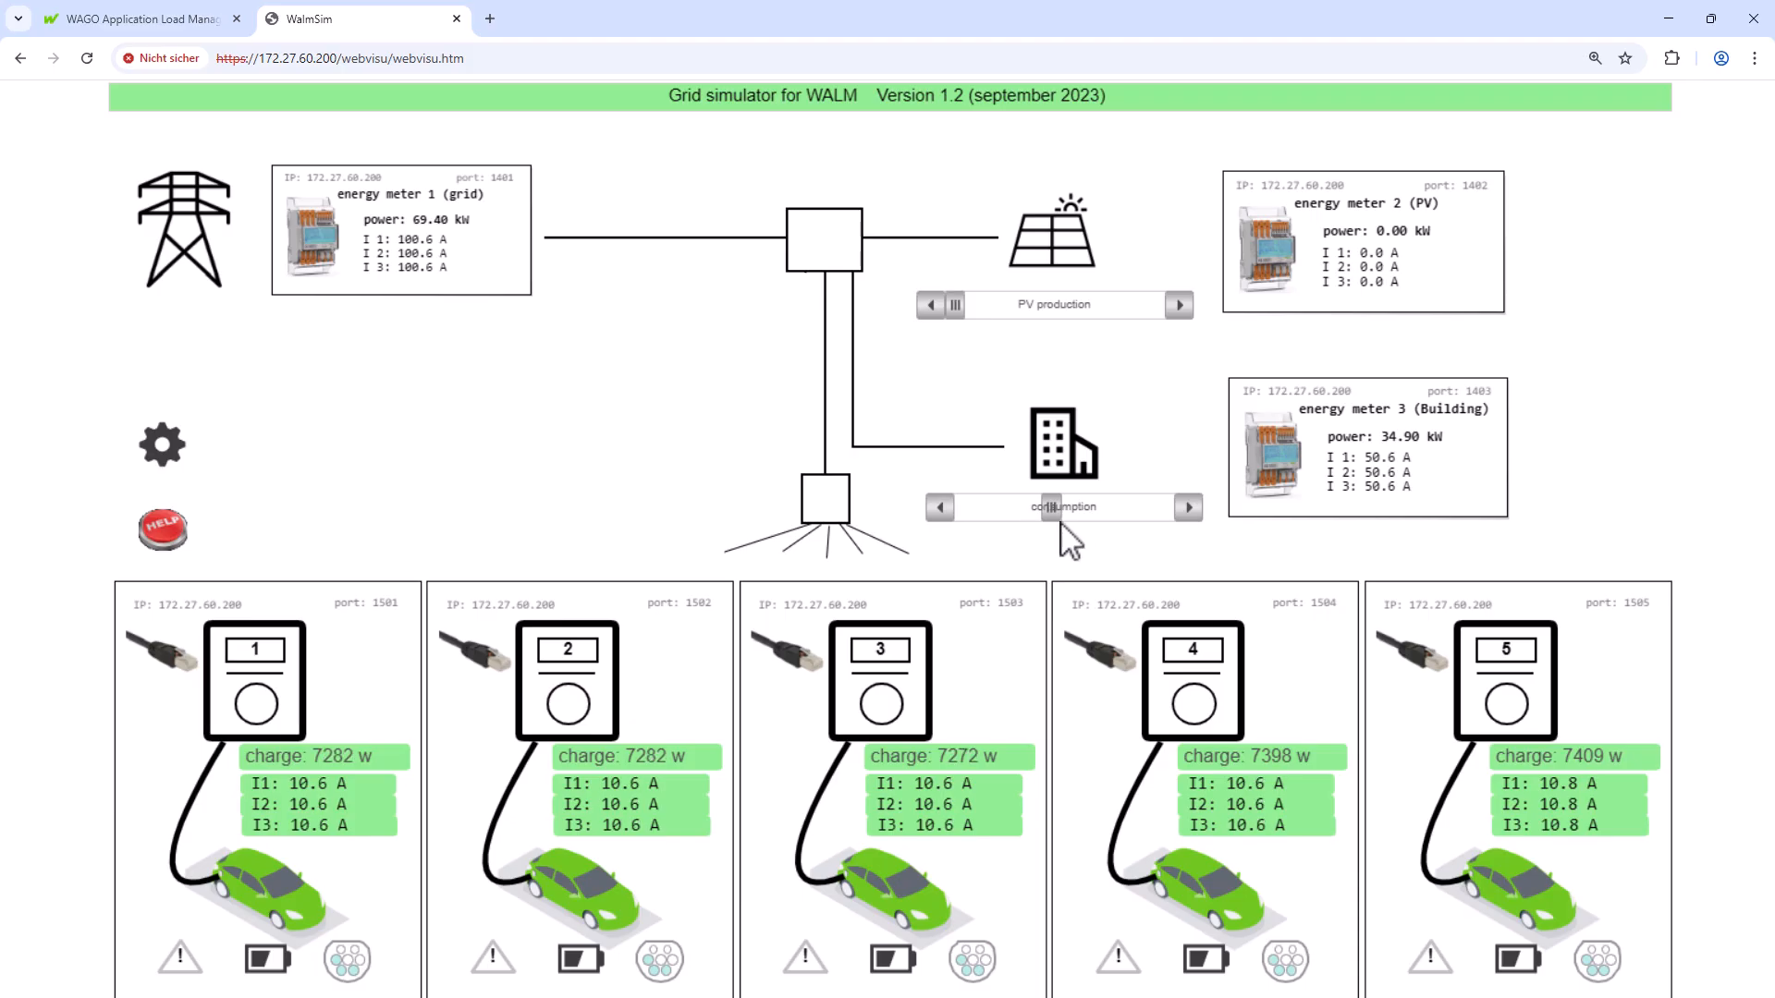
Cut the simulated building consumption to 0 kW and restore it to about 35 kW, and raise PV production to about 20, then 50 kW
drag(1054, 515, 952, 529)
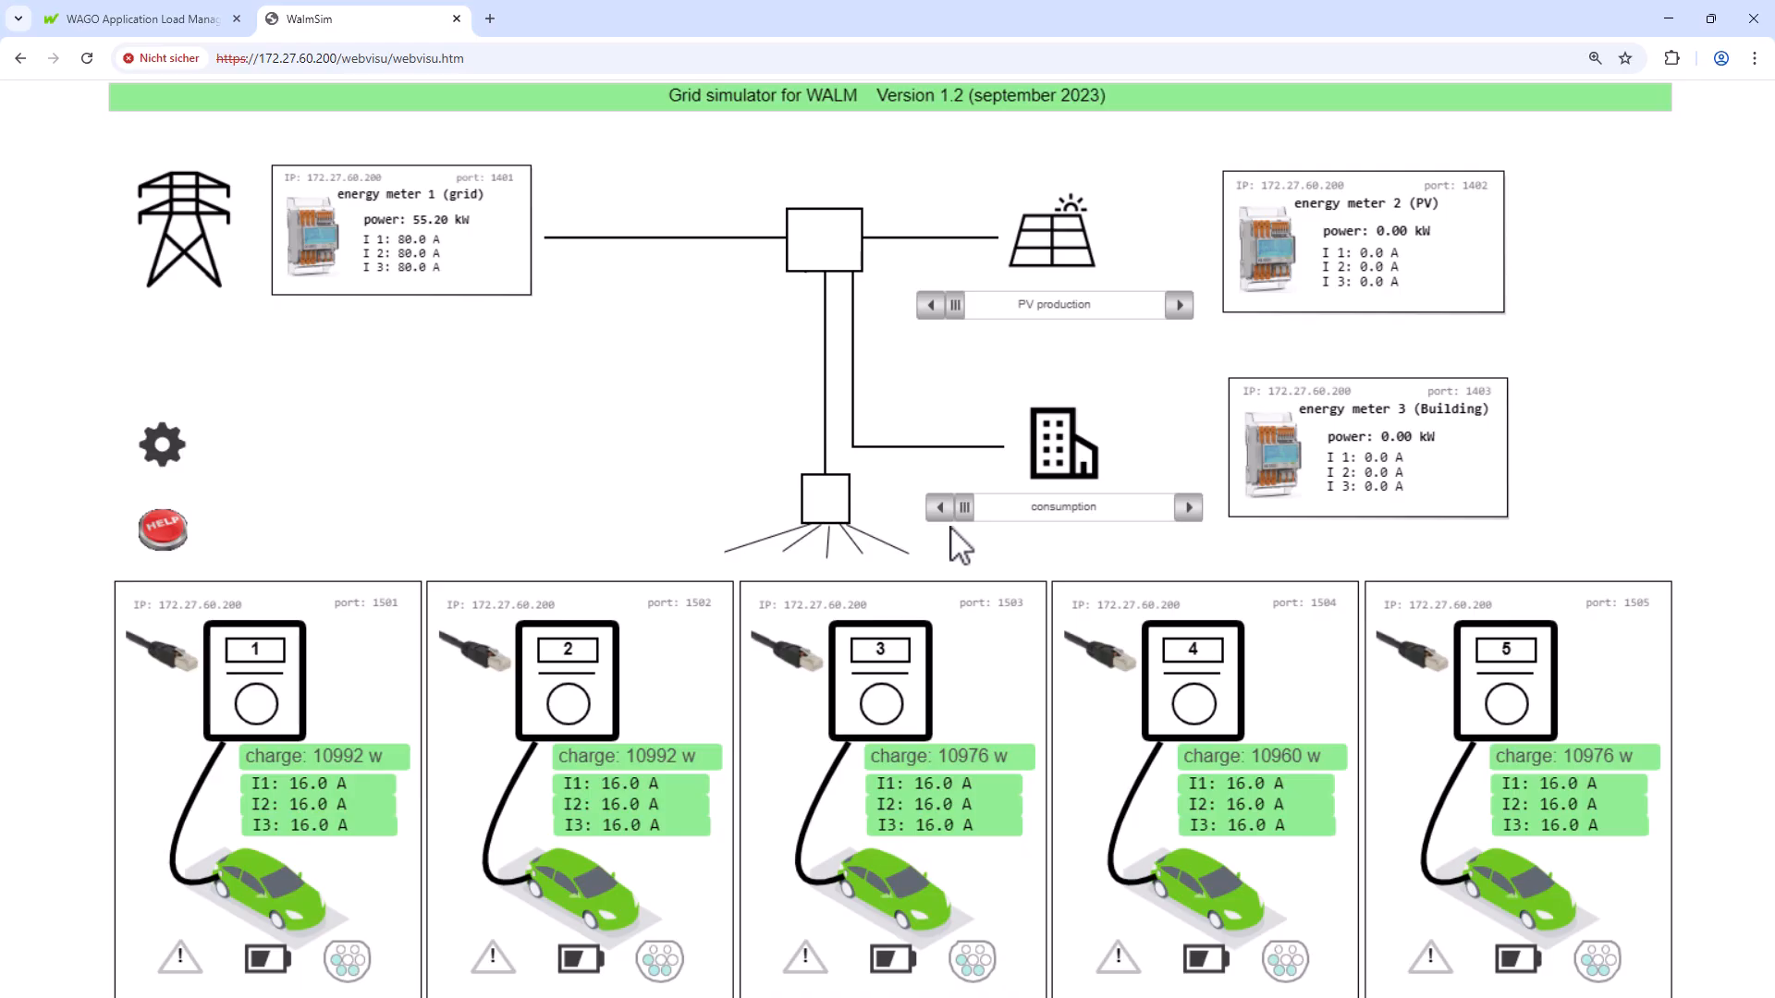
drag(962, 508, 1053, 515)
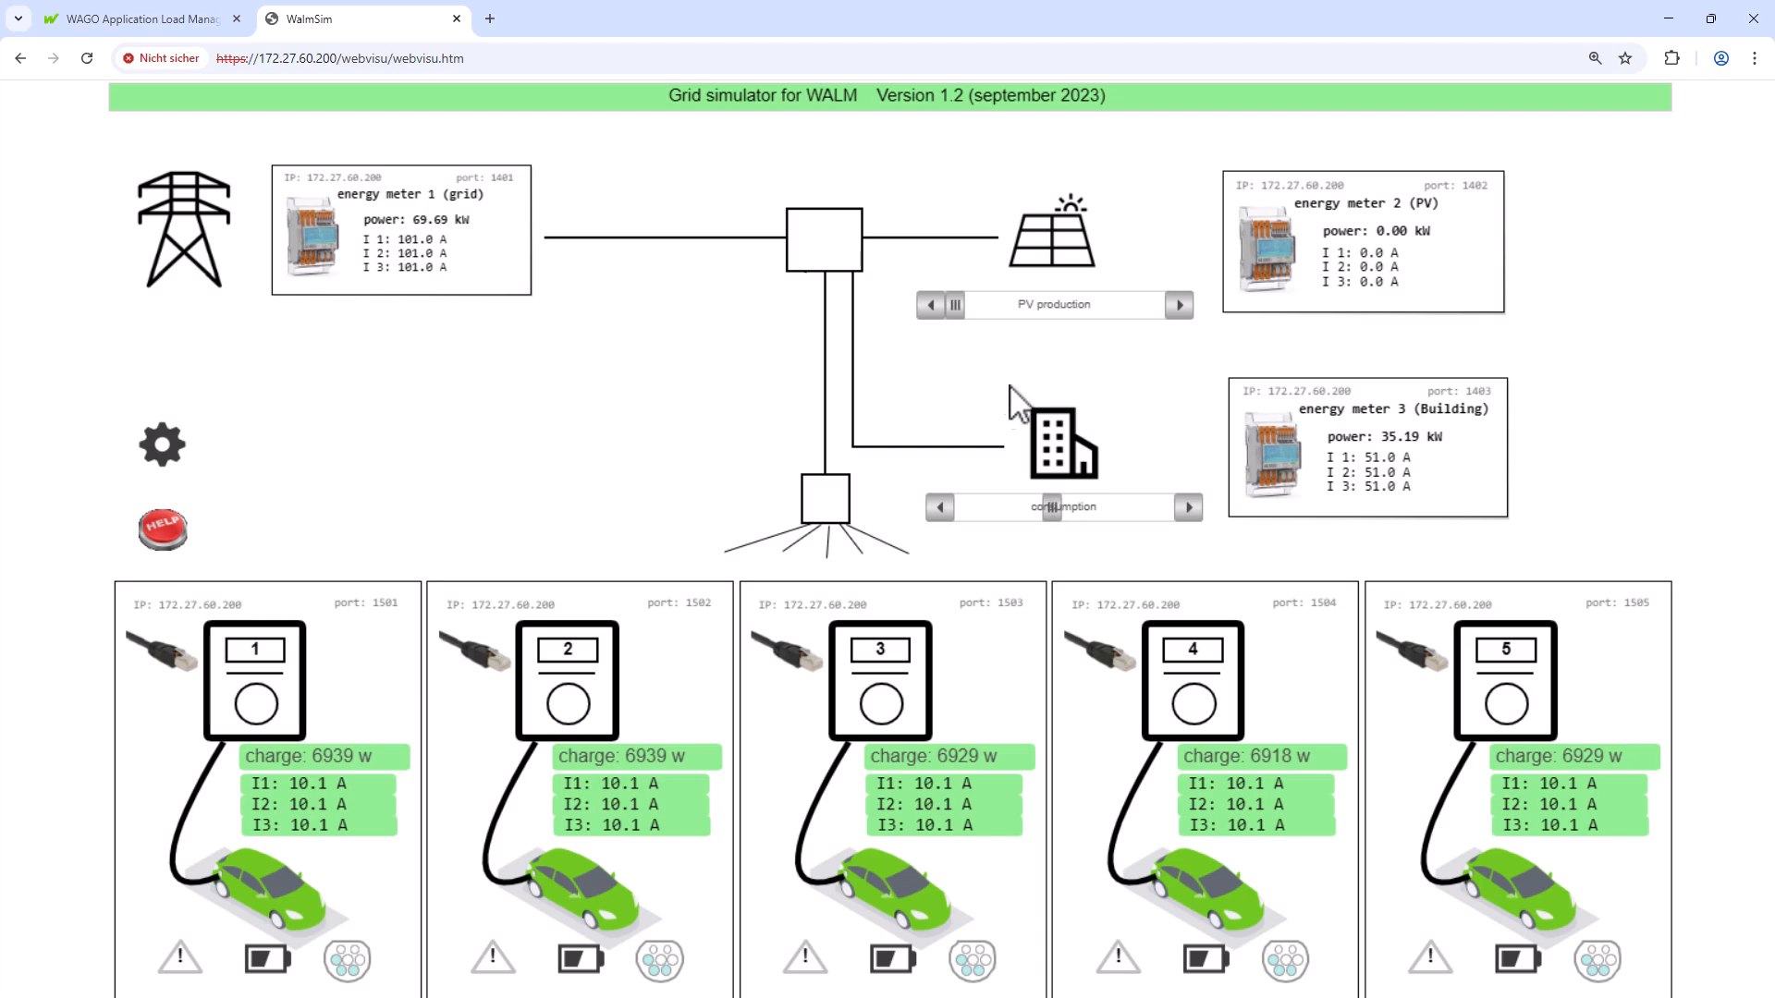
drag(965, 312, 1046, 317)
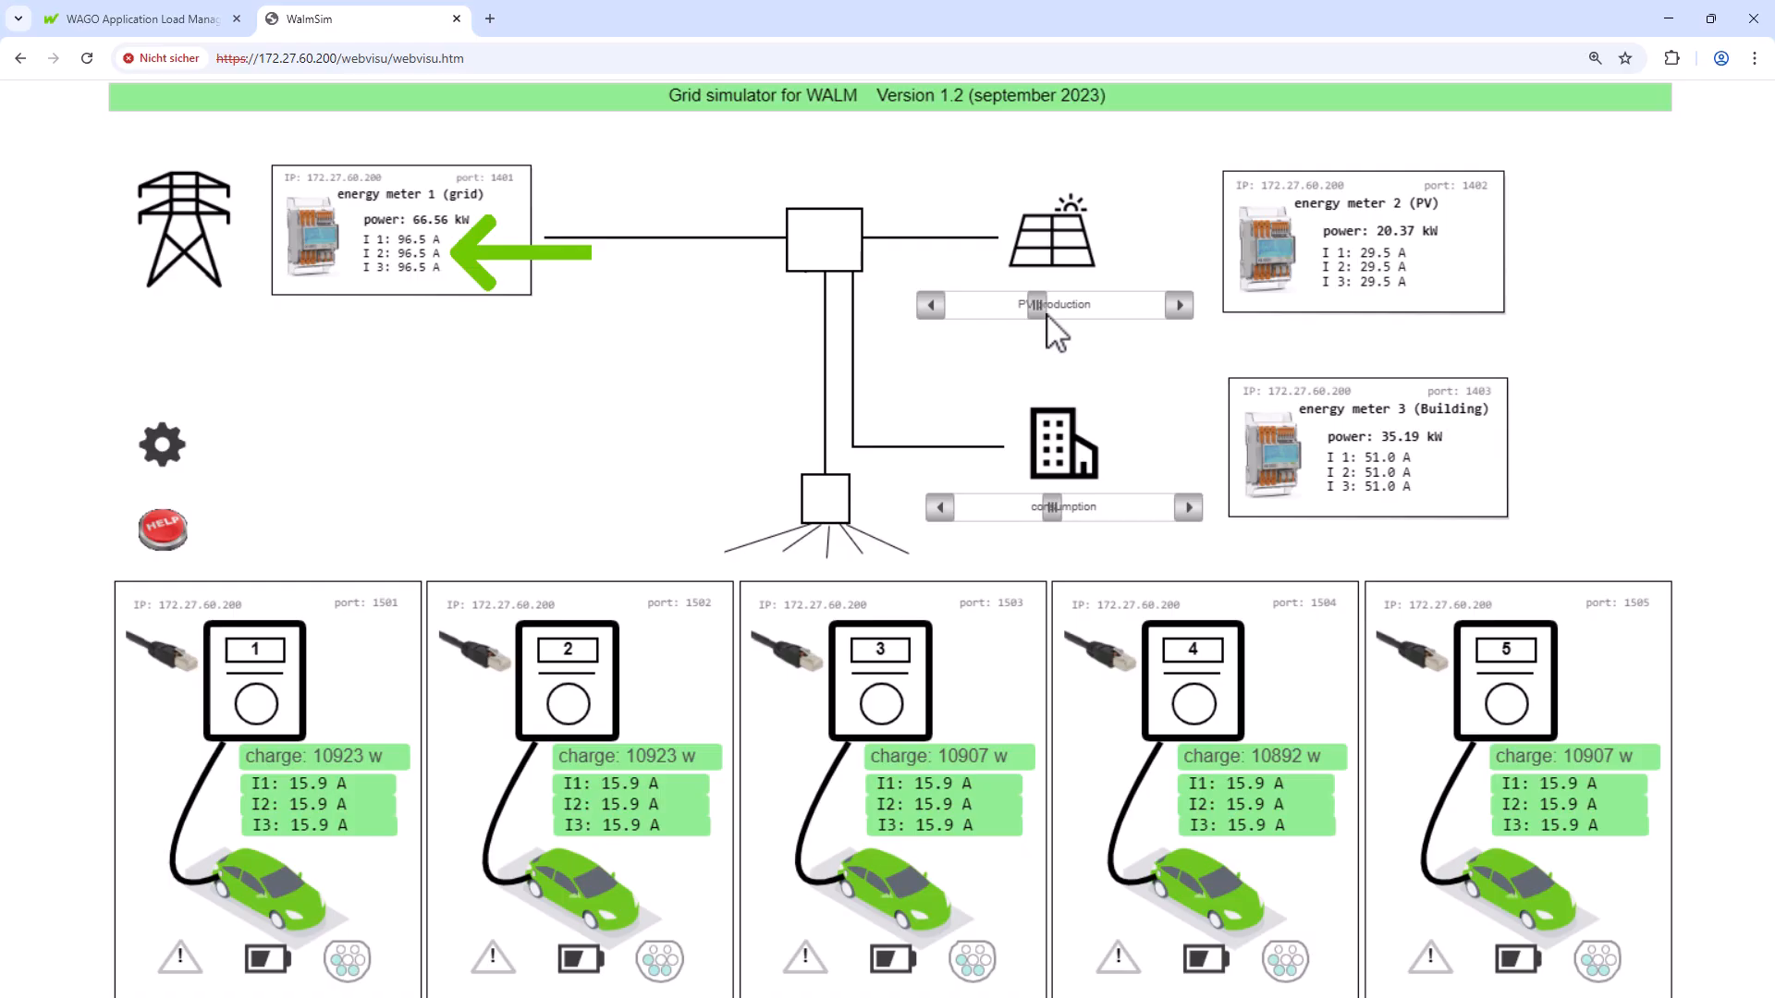
drag(1047, 316, 1173, 342)
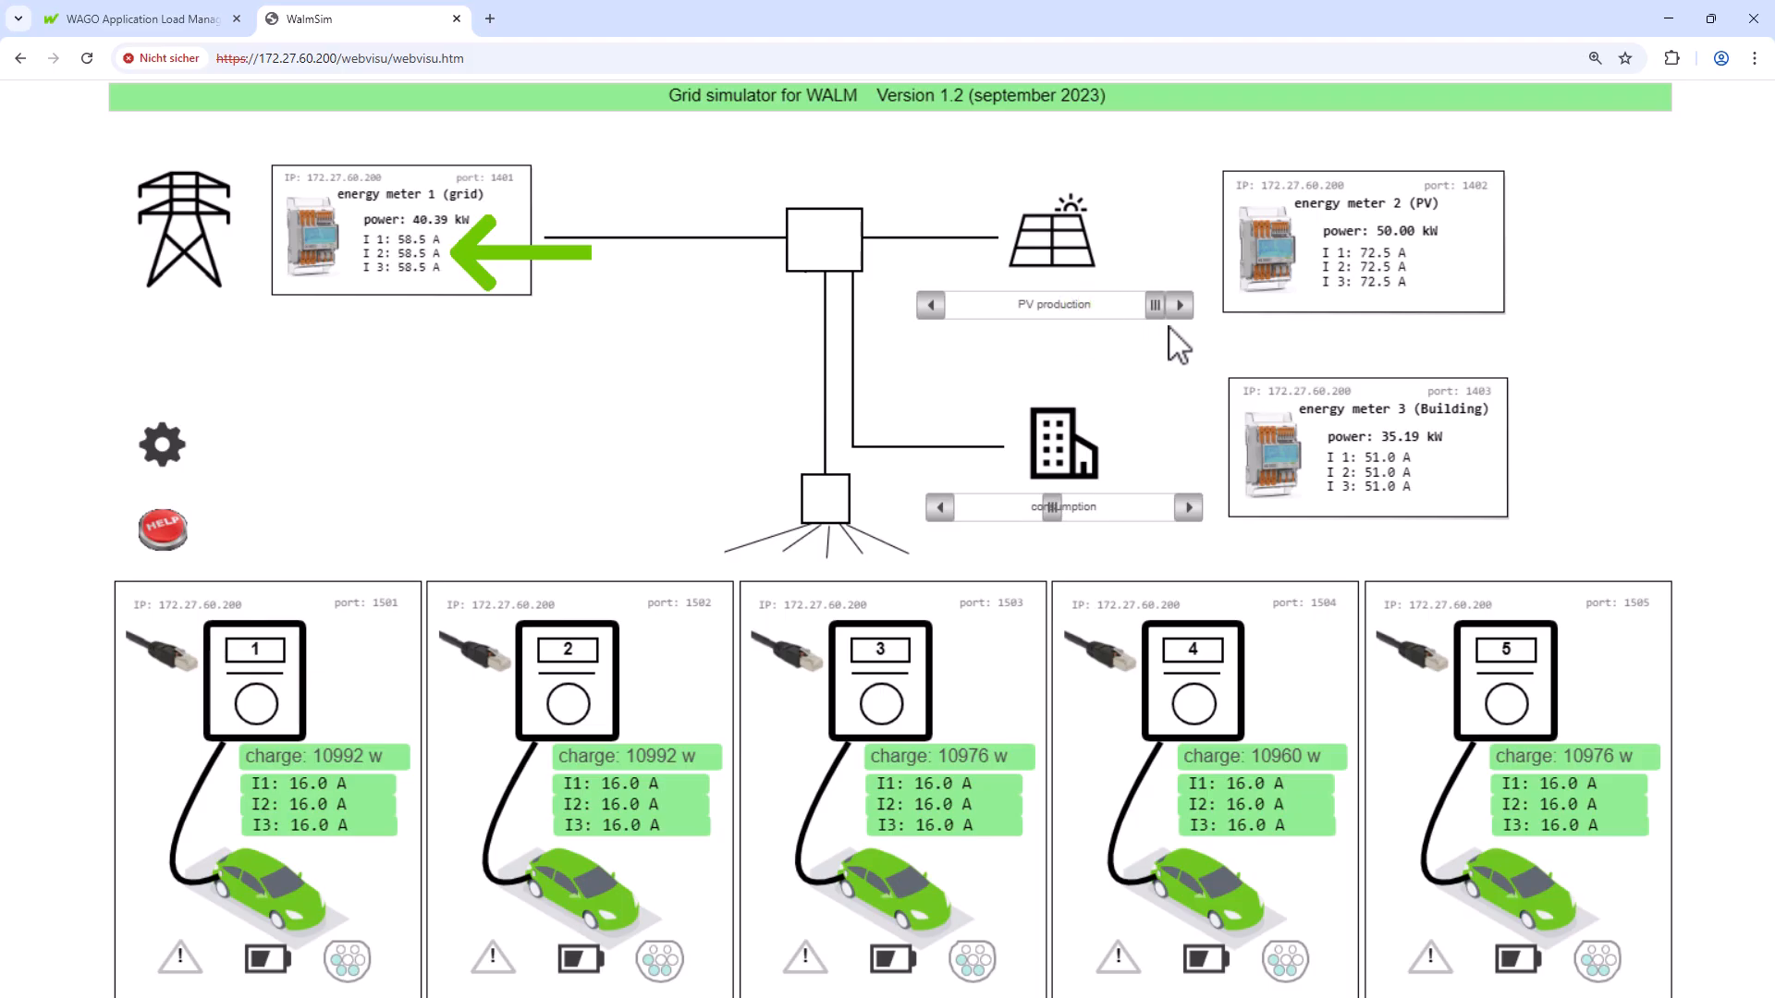
Set the simulated building consumption to about 49.6 kW and disconnect the car at charging point 5
drag(1055, 515, 945, 534)
click(1520, 895)
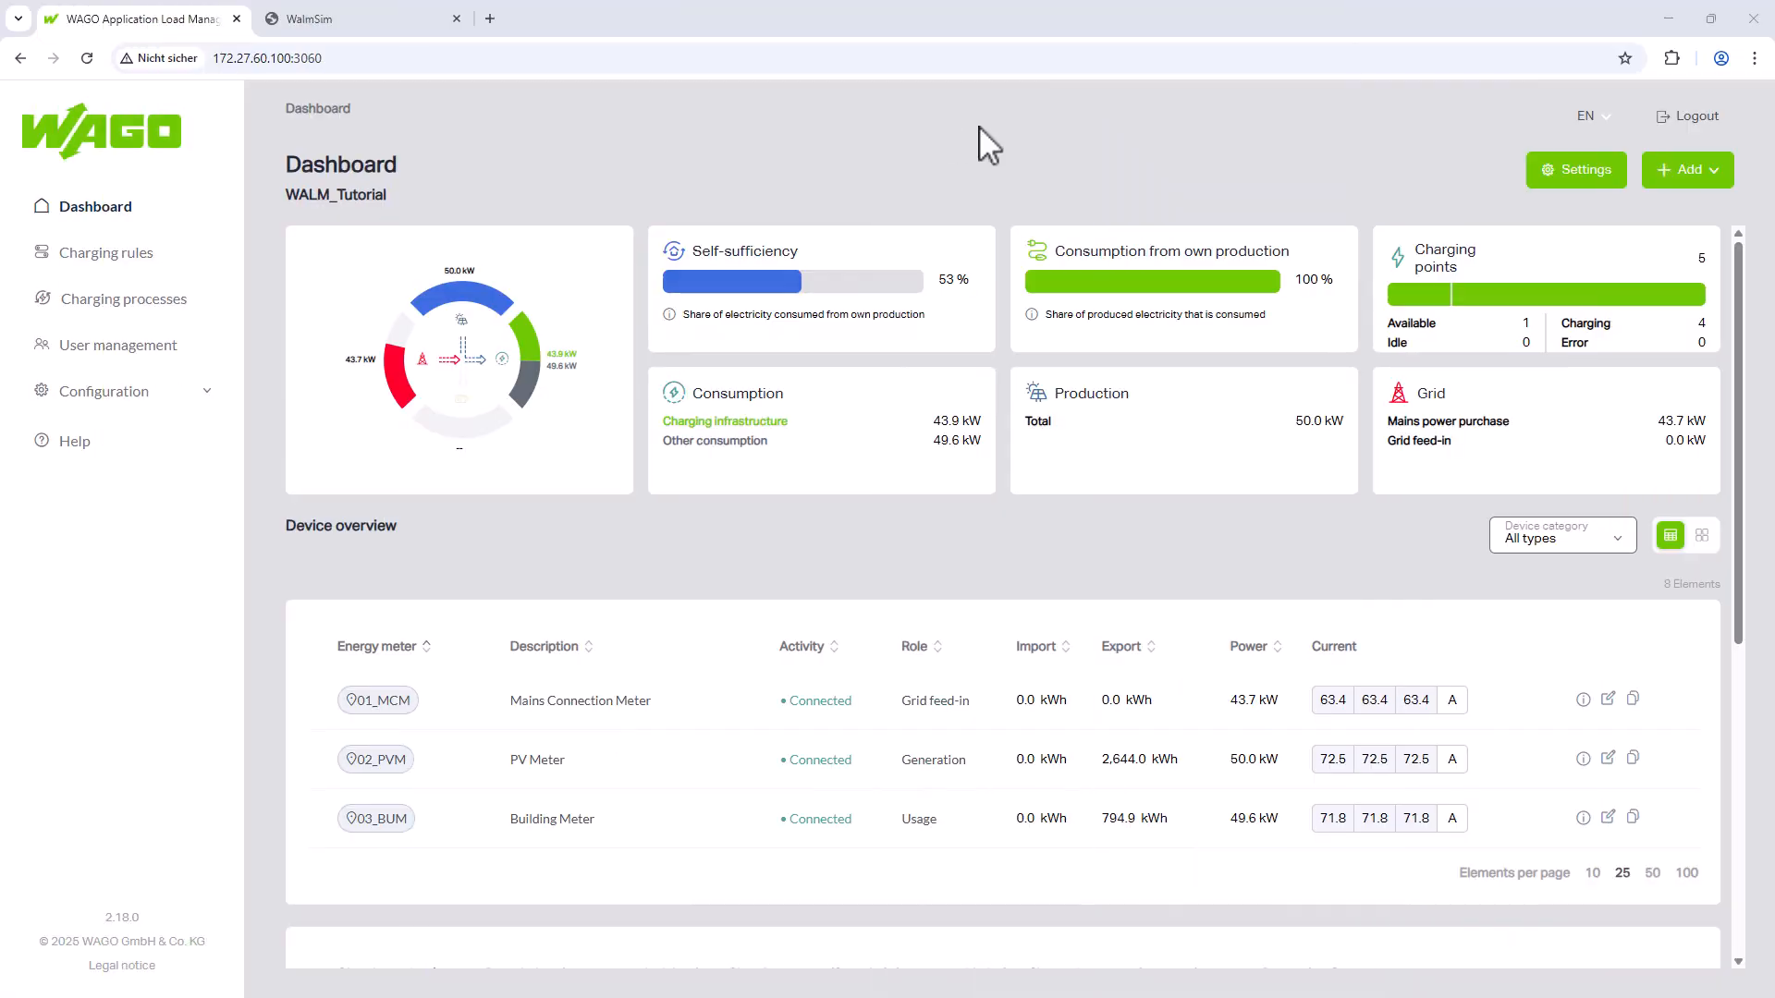
Start a new energy meter in the load management with the device type Systemzähler Verbleibende Leistung Ladeinfrastruktur
click(1697, 176)
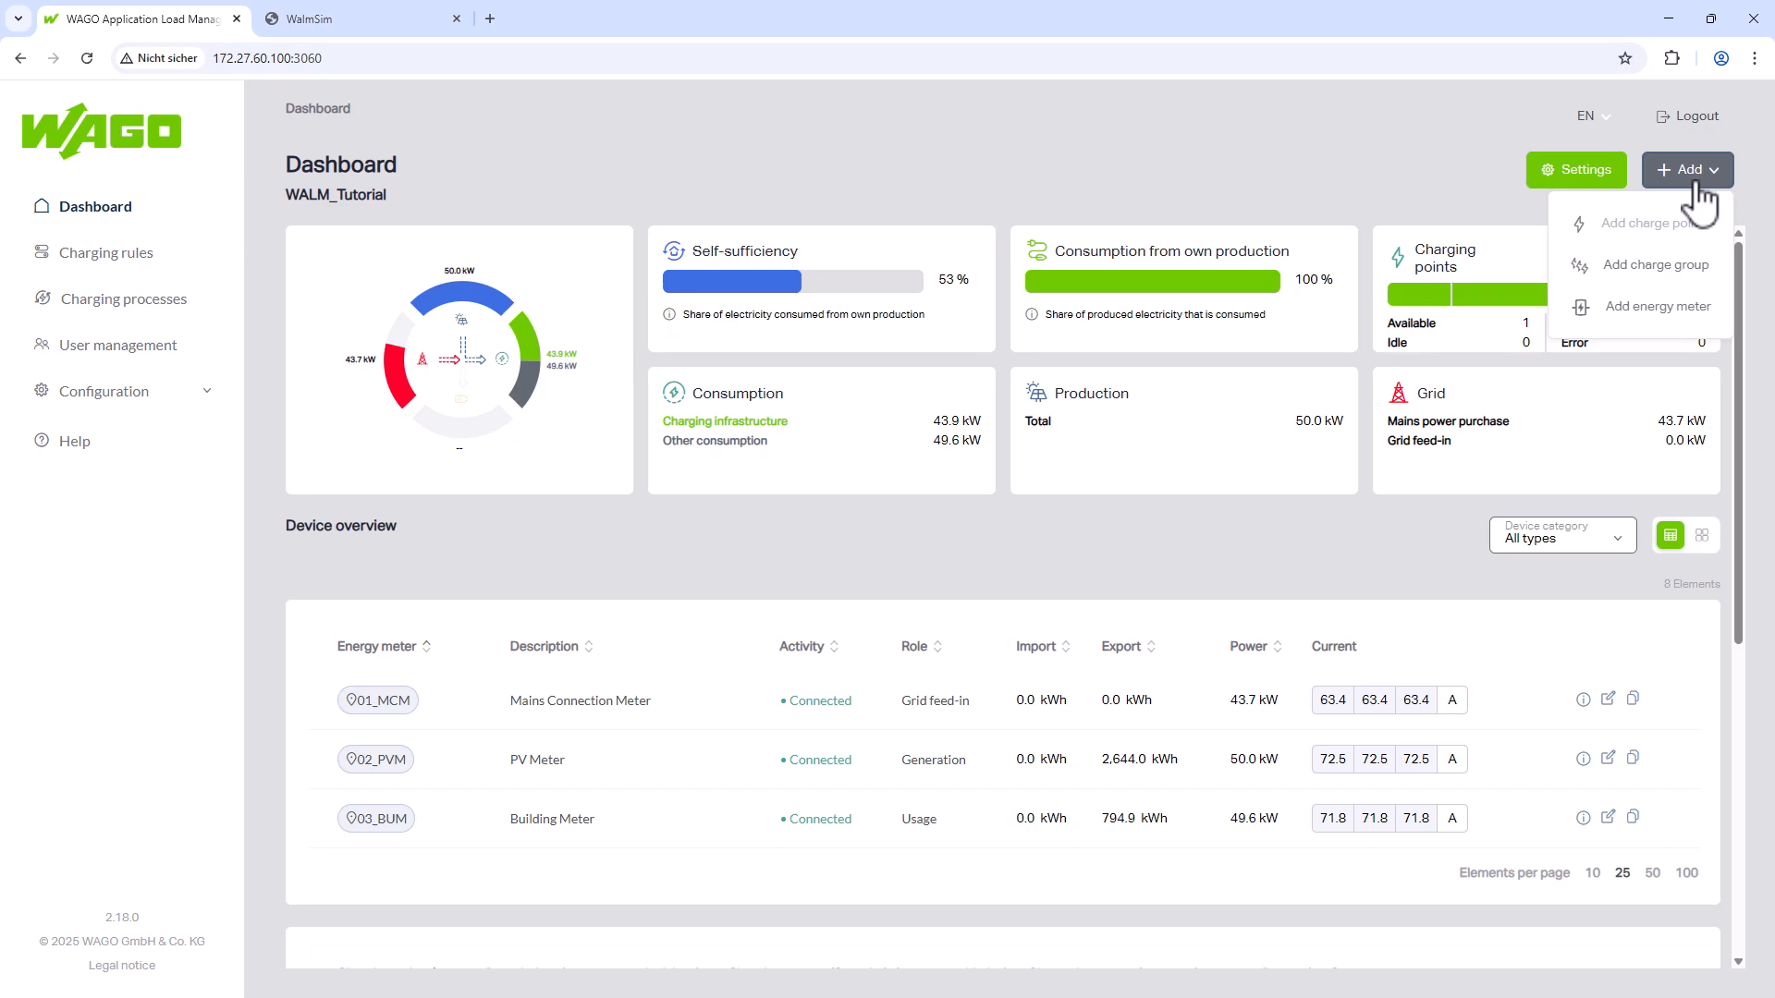
click(1668, 319)
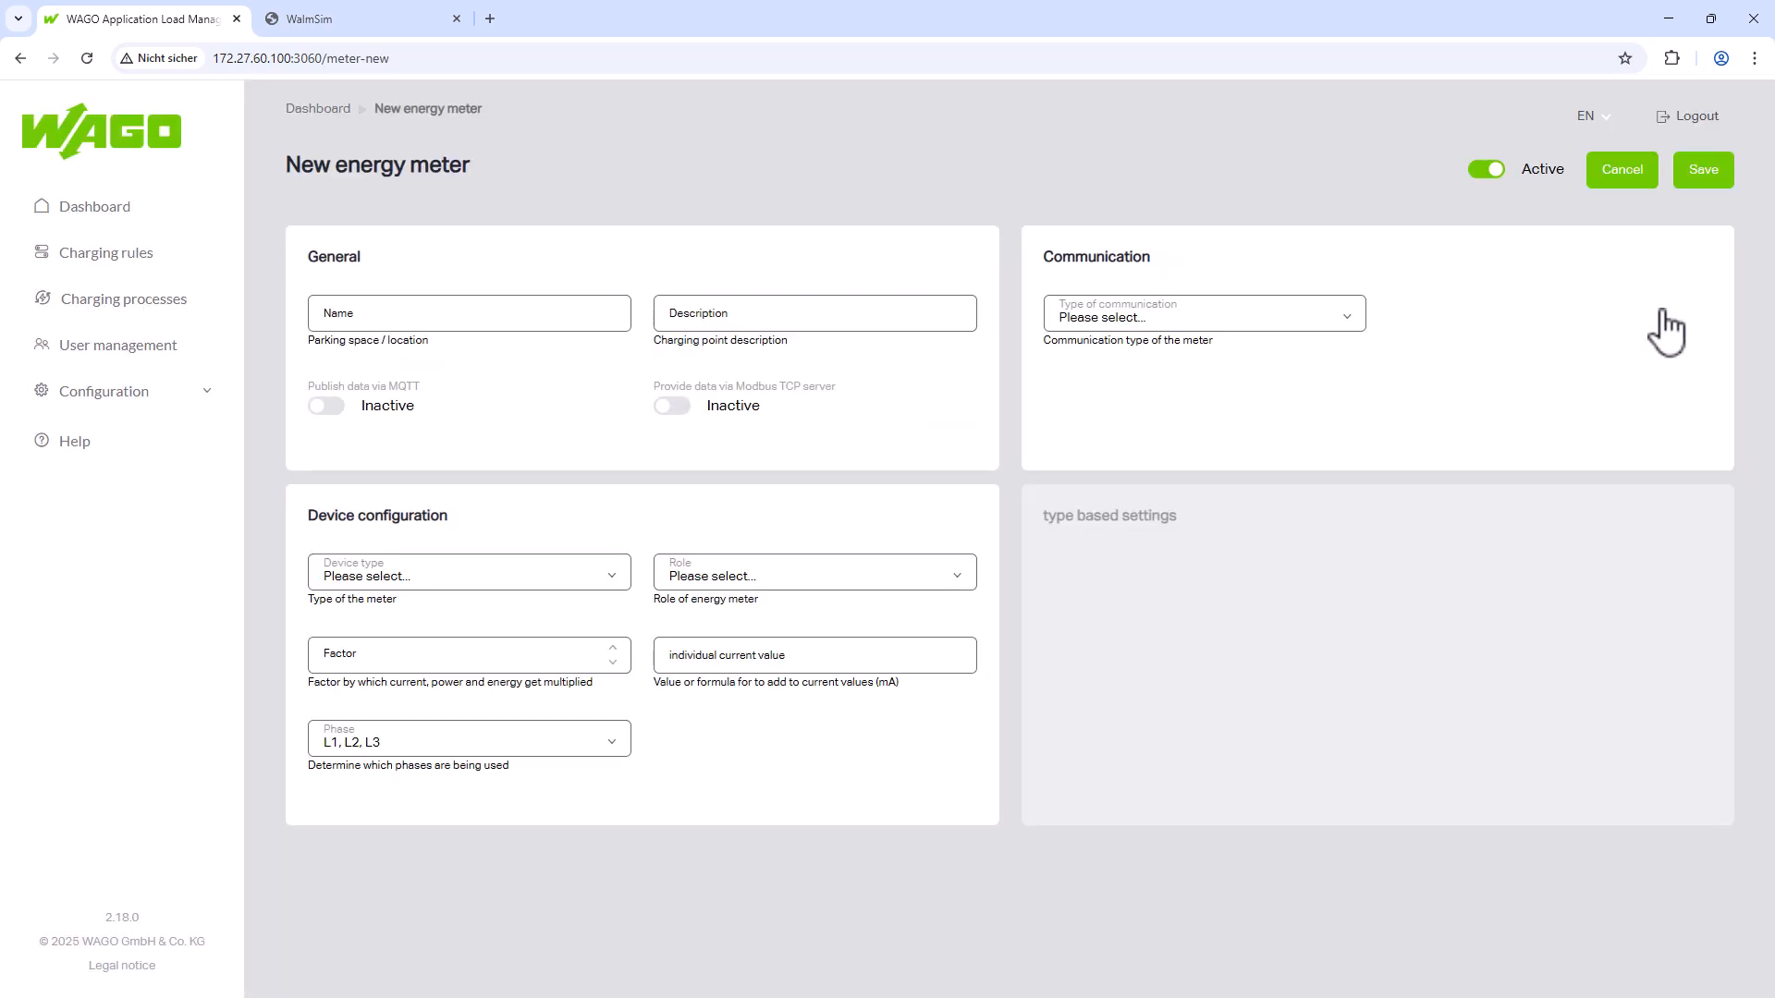
click(603, 577)
scroll(607, 832, down, 15)
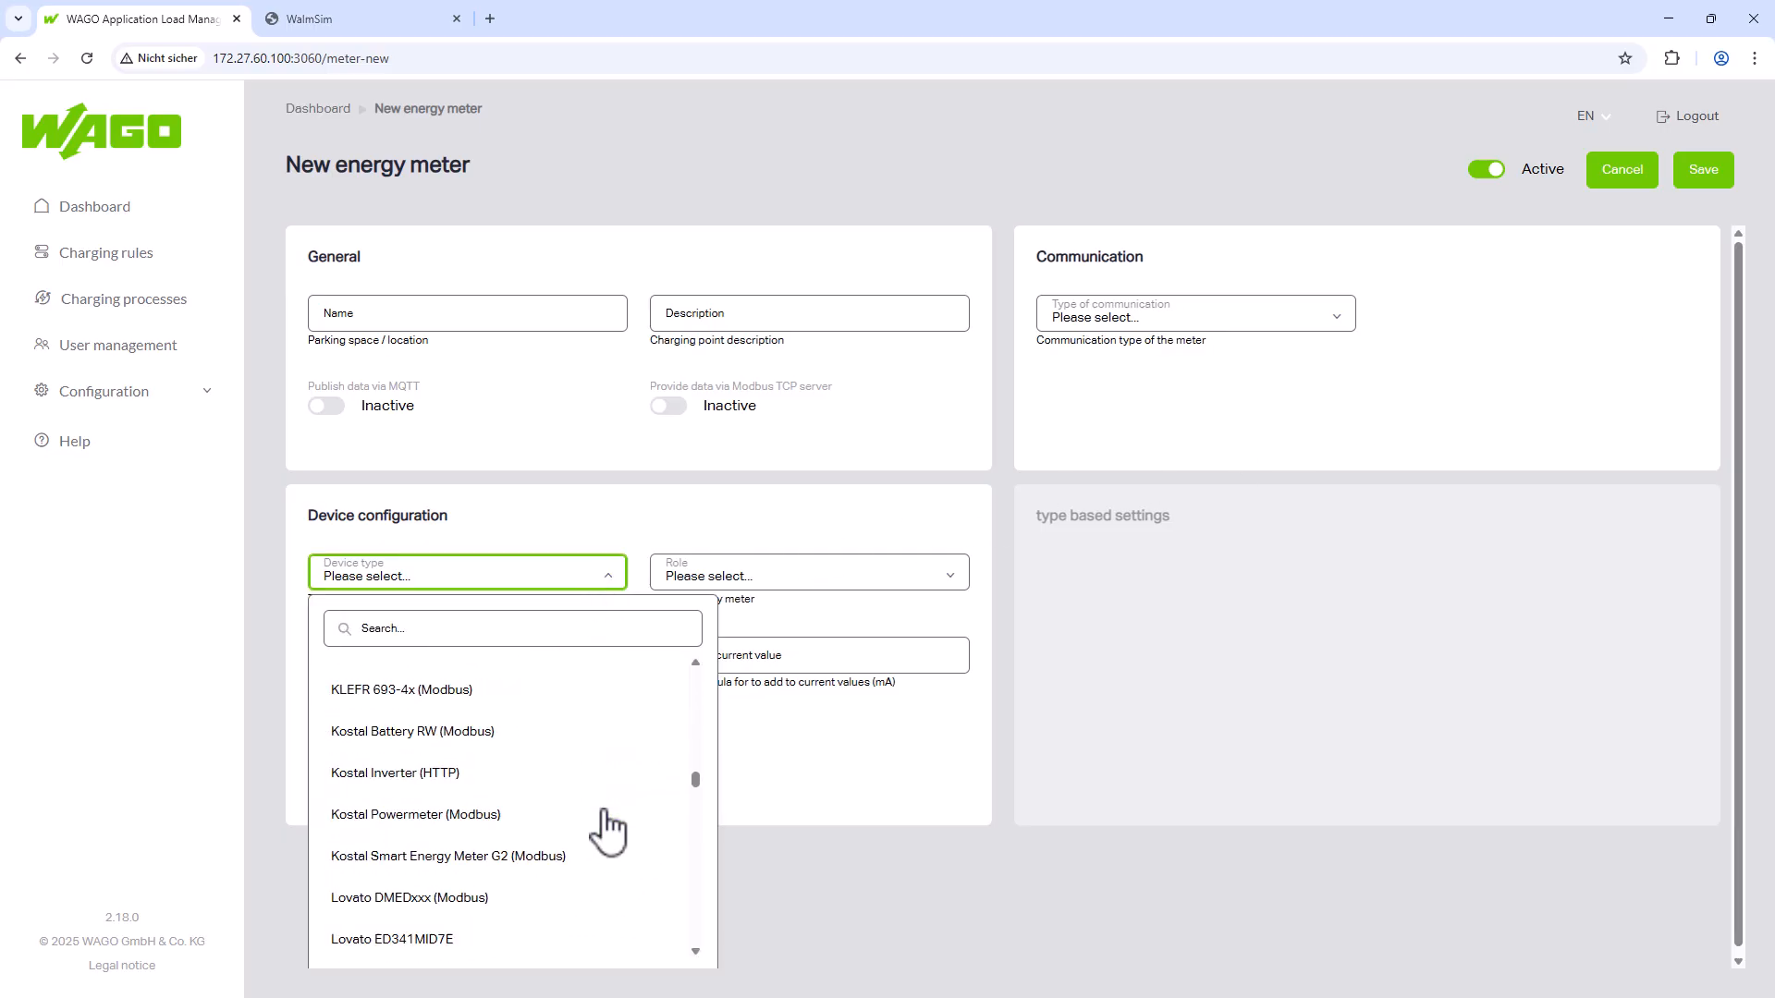
scroll(607, 832, down, 20)
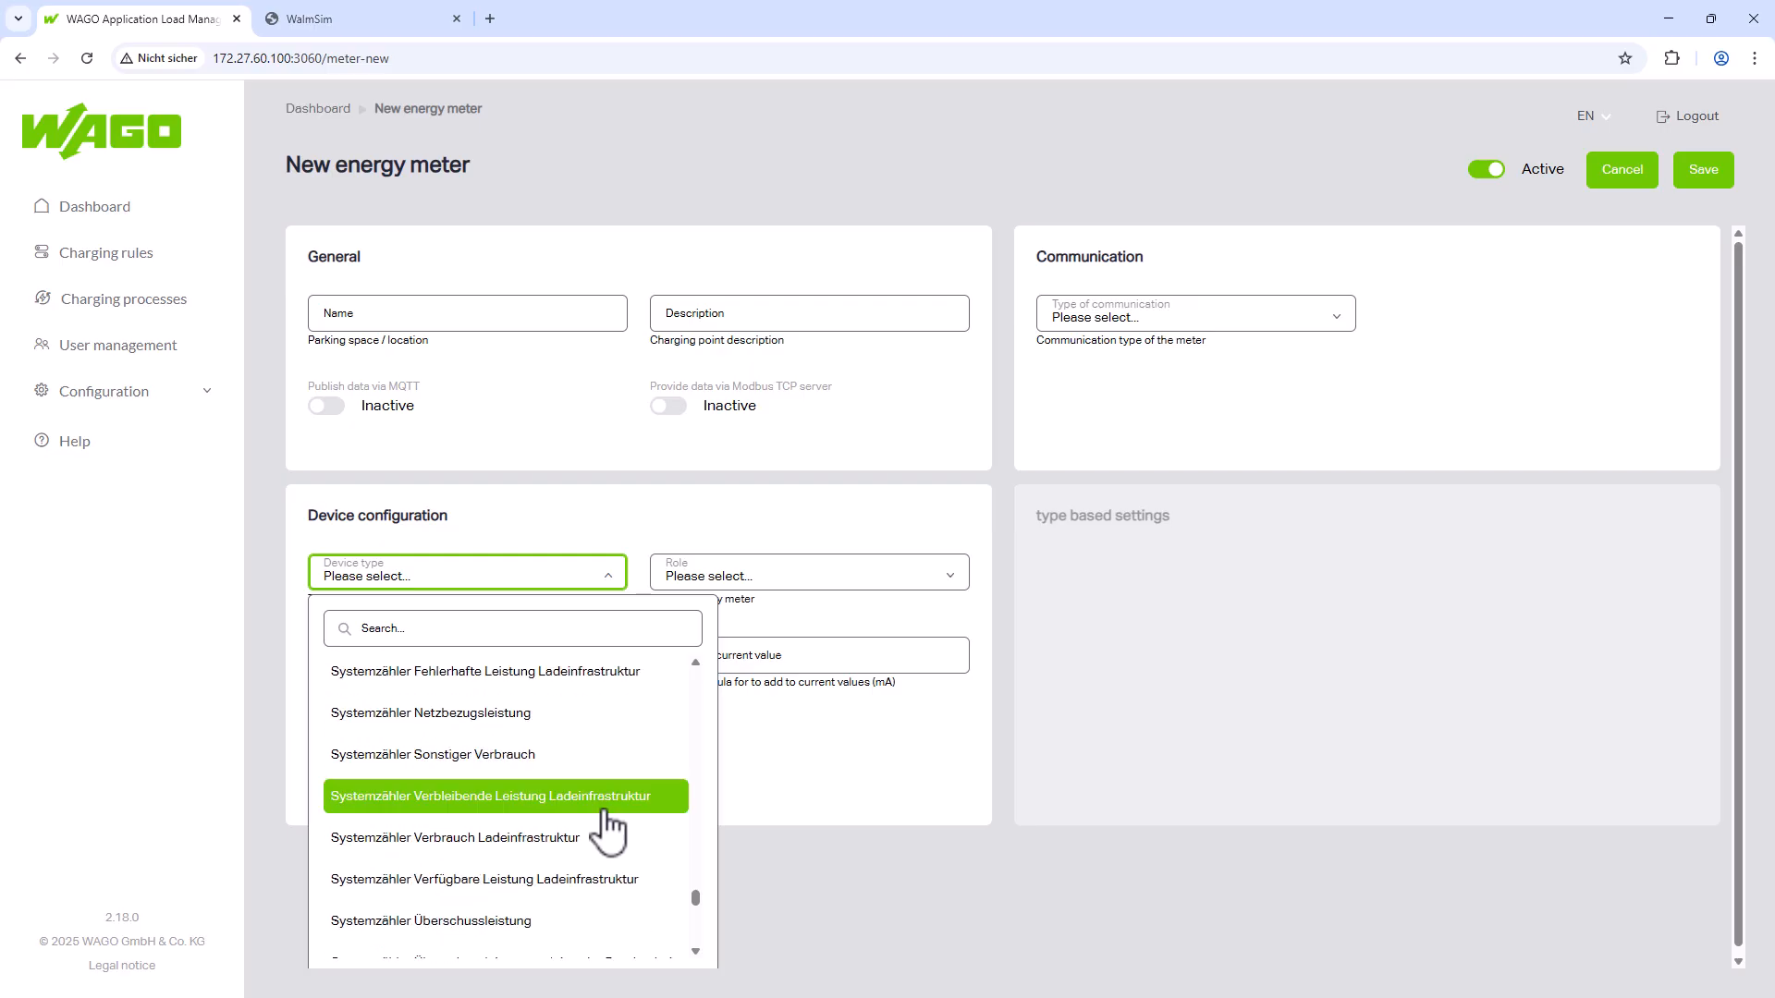
click(607, 827)
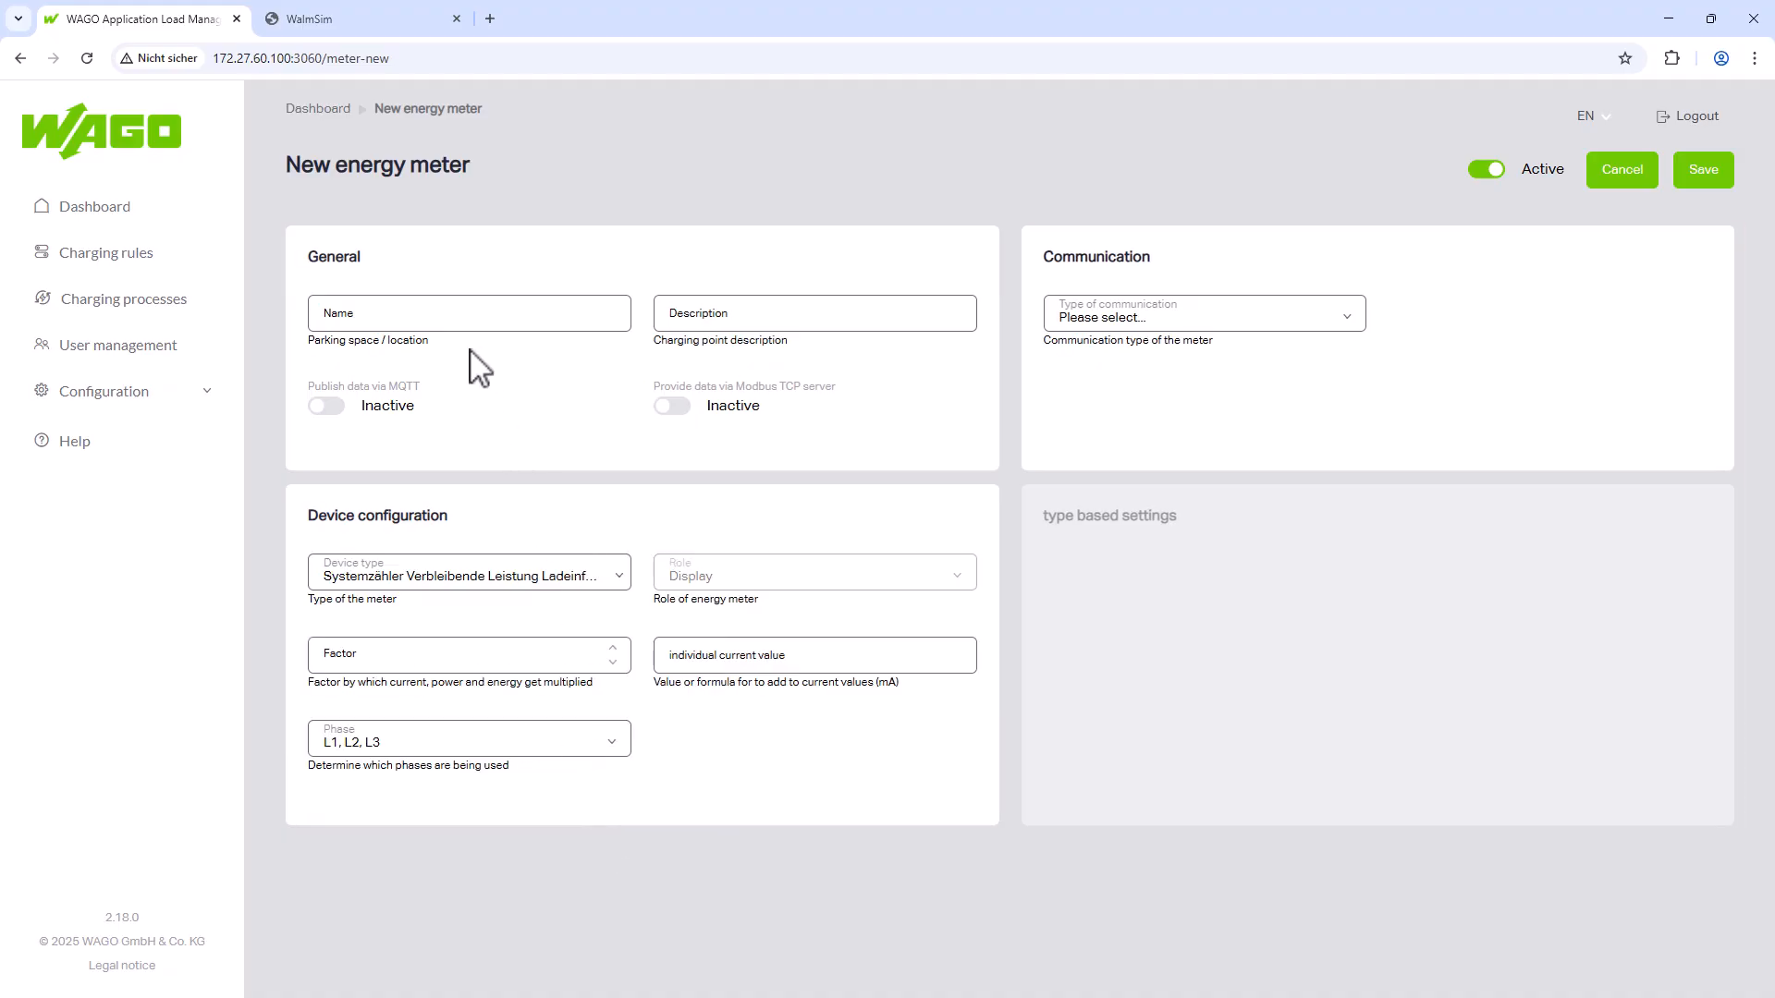
Name the meter 04_SYM-RP, describe it as System Meter Remaining Power Charging, and save it
click(464, 319)
click(702, 319)
text(System Meter Remaining Power Charging)
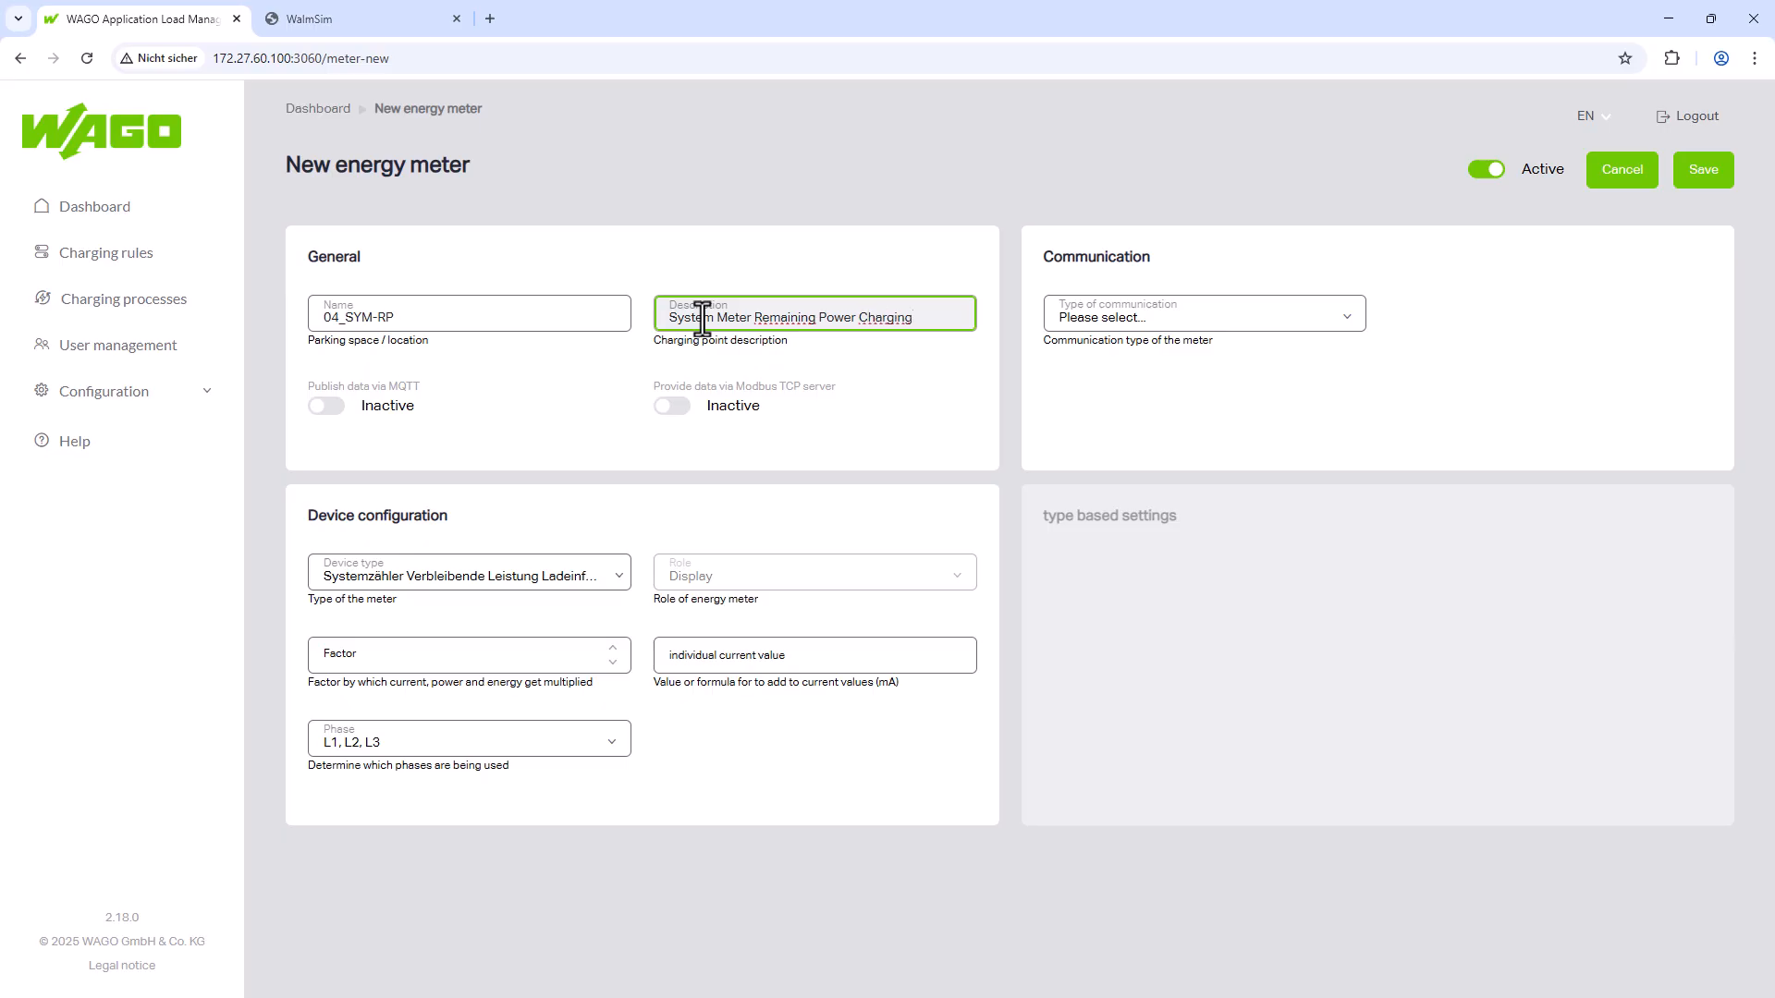
click(1704, 175)
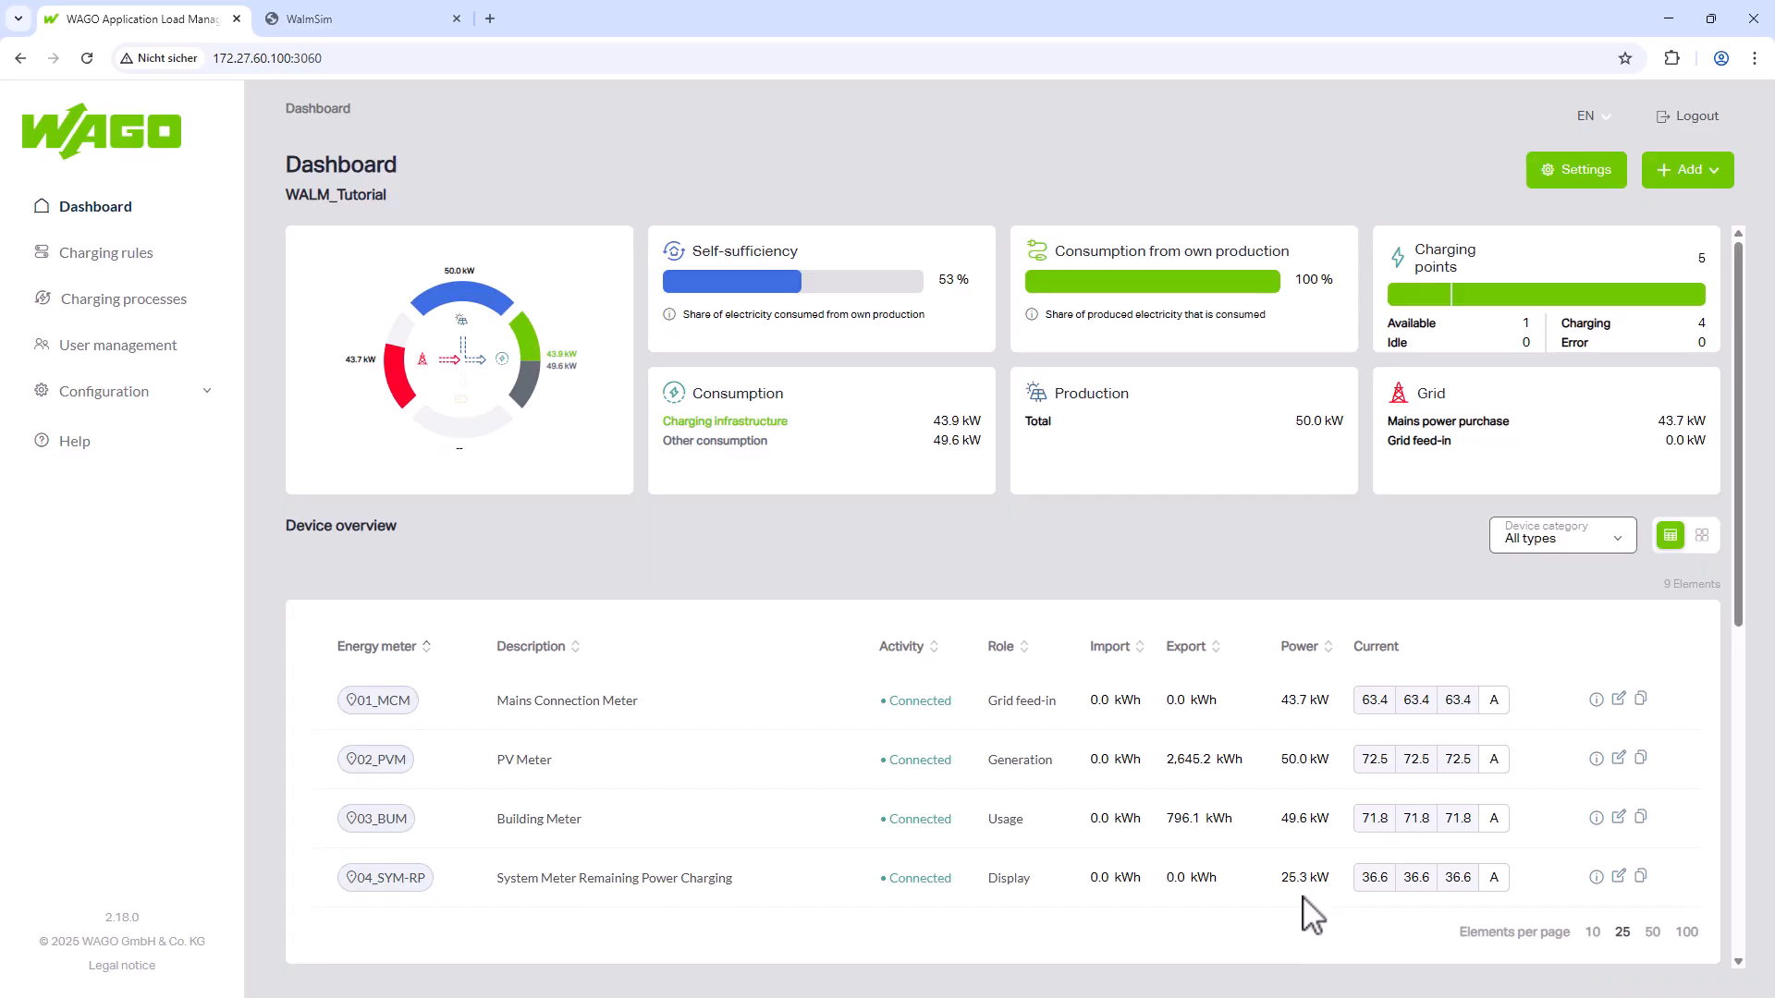
Connect the car at charging point 5 in WalmSim and return to the load management dashboard
click(362, 20)
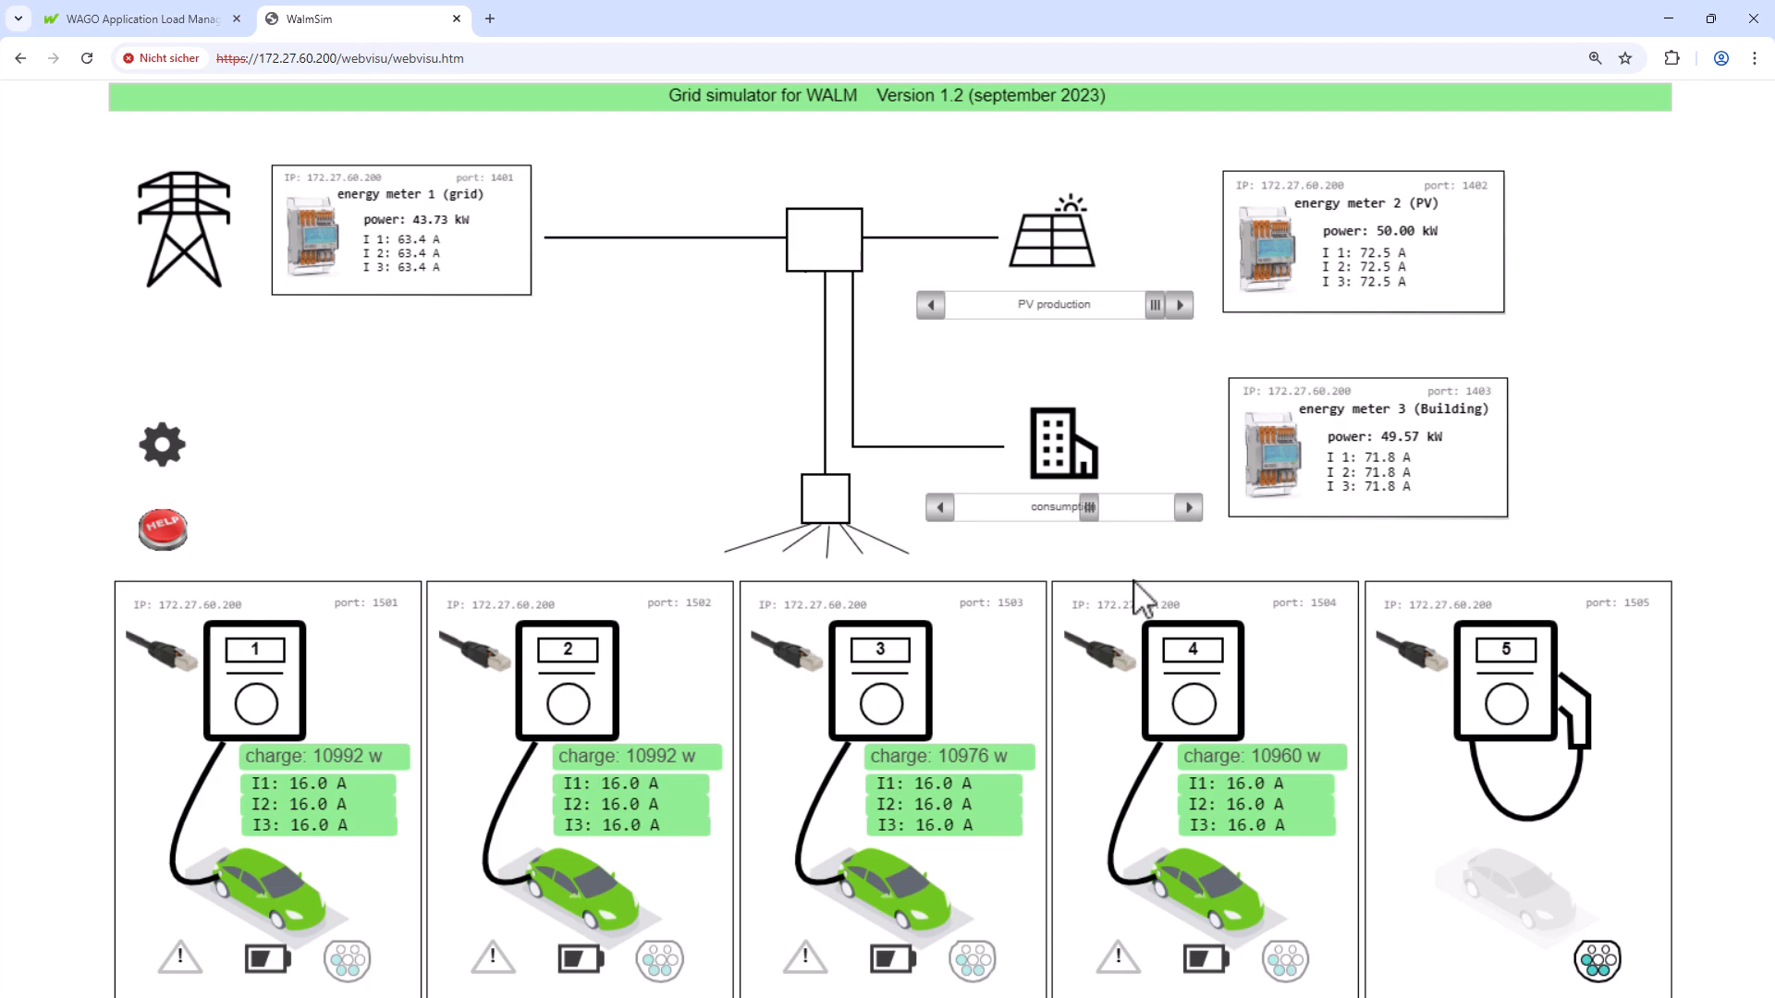
click(1511, 925)
click(194, 20)
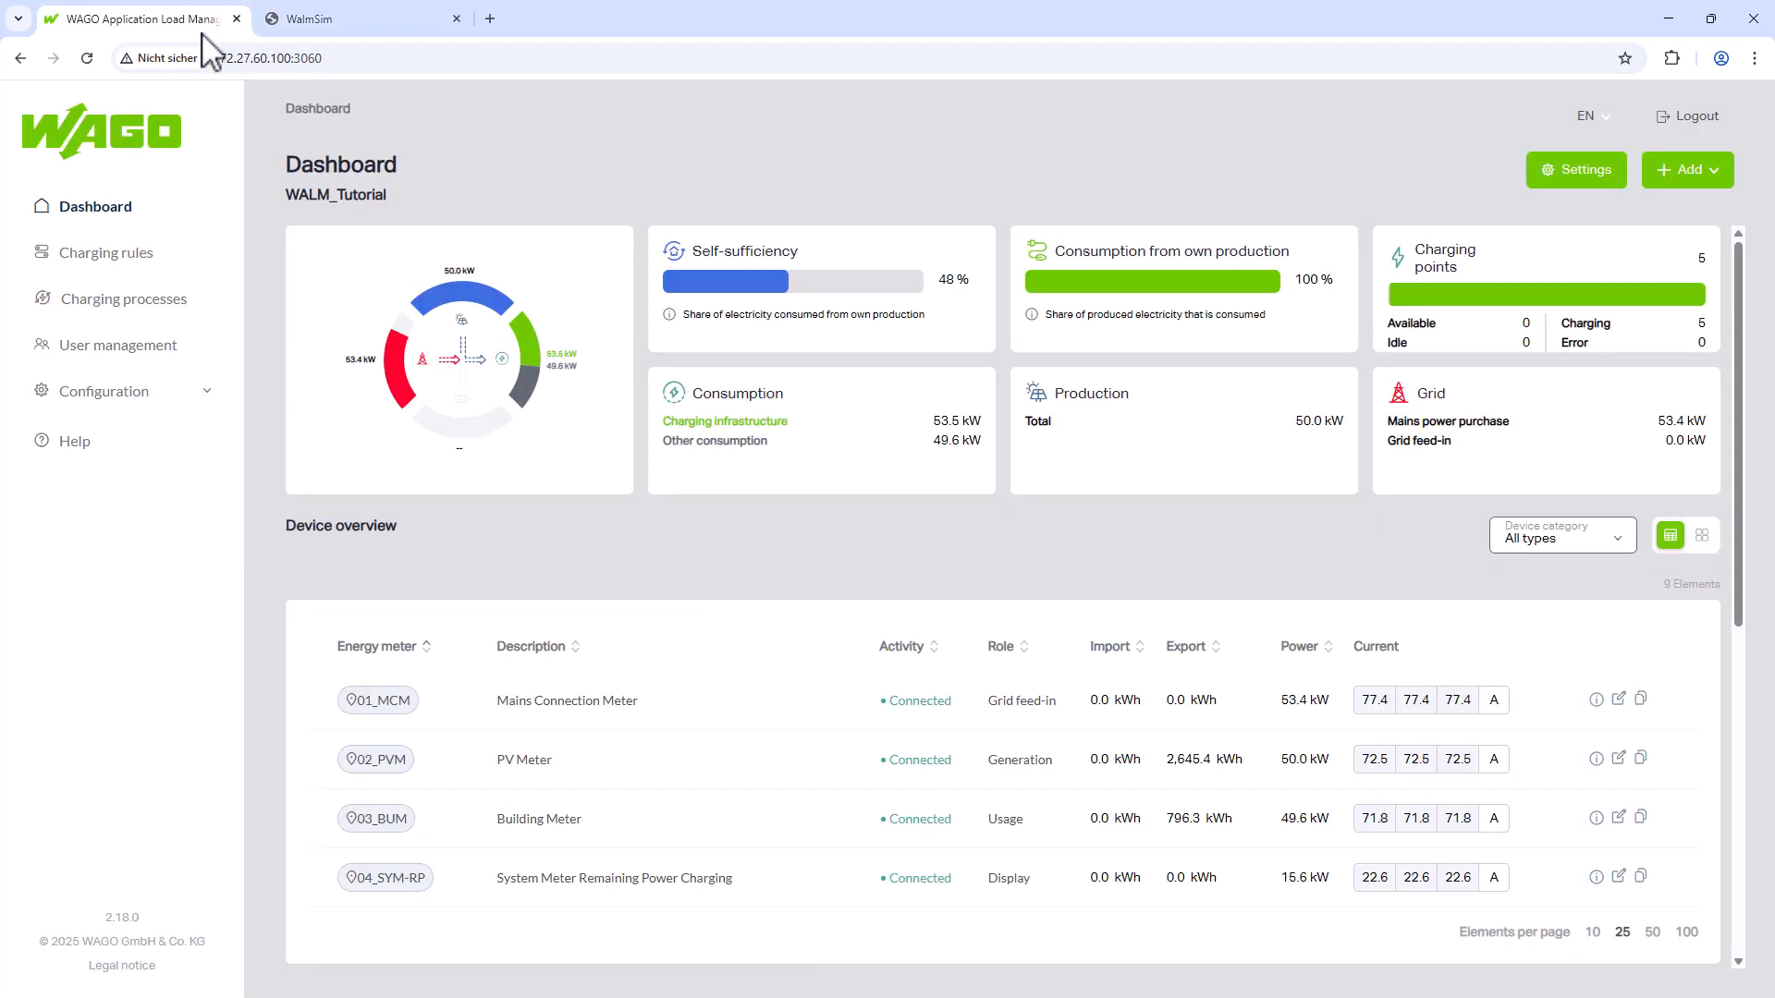
Look through the device types offered for a new energy meter for a Jean Mueller entry
scroll(1313, 925, down, 5)
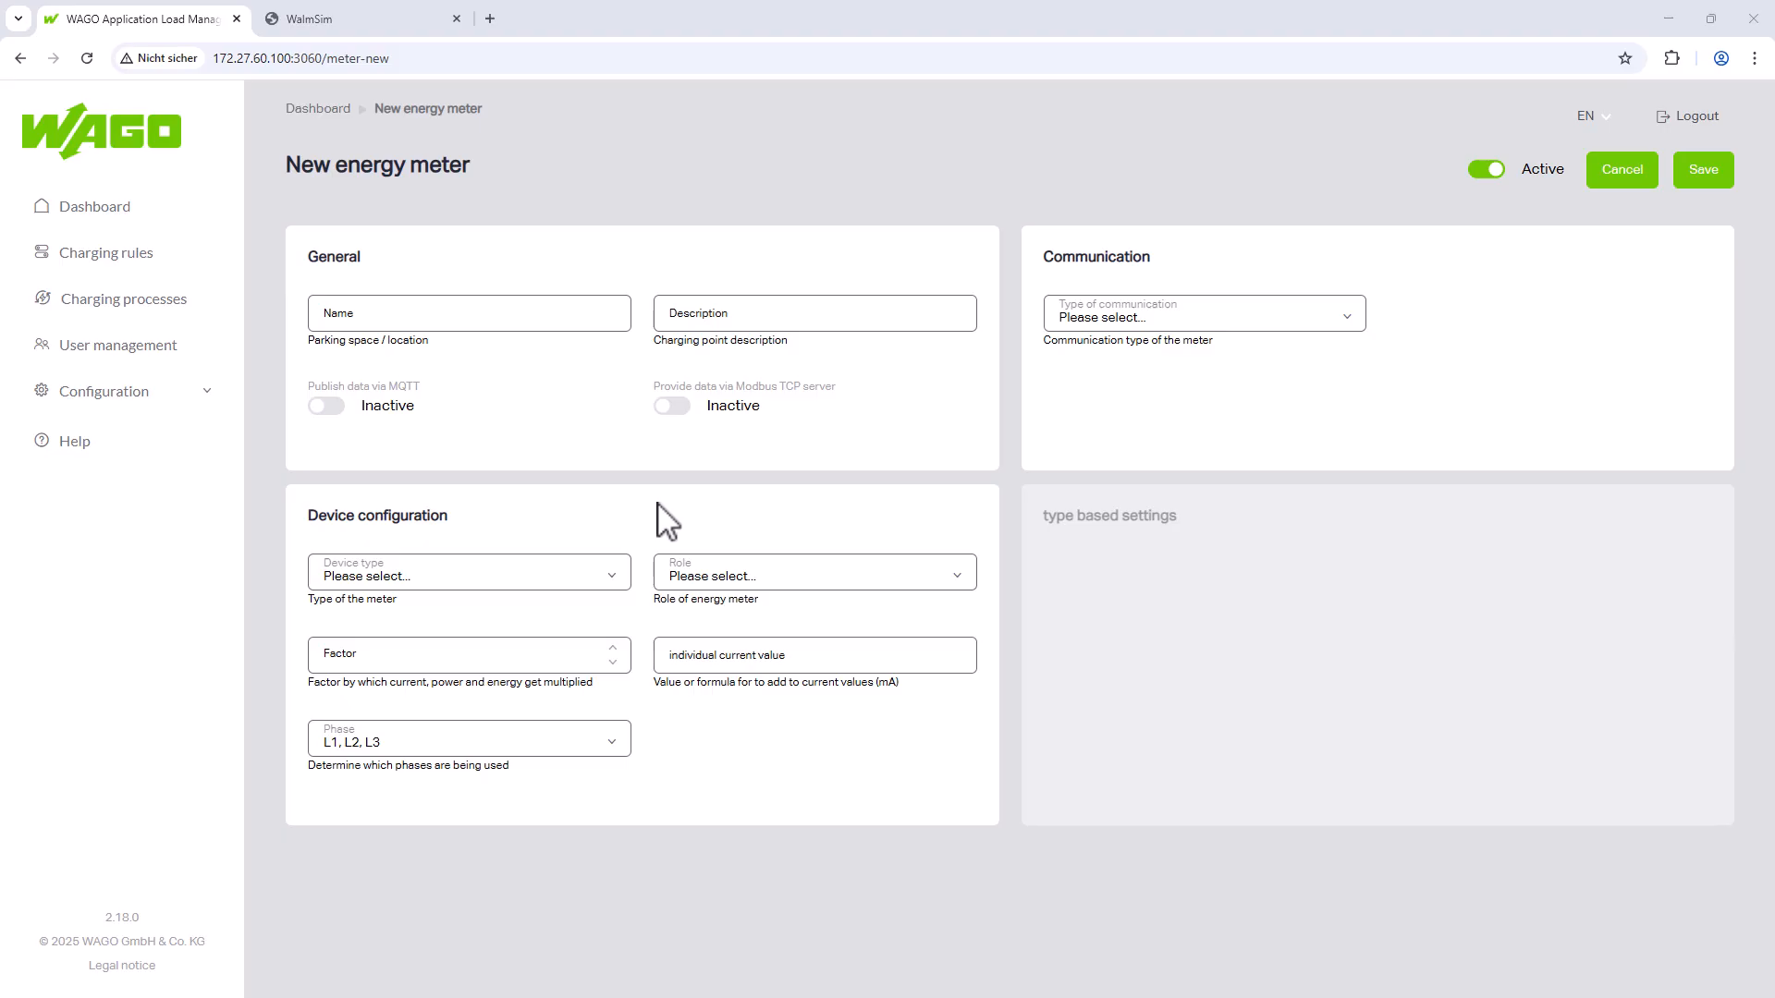
click(612, 579)
scroll(596, 707, down, 10)
scroll(597, 712, down, 12)
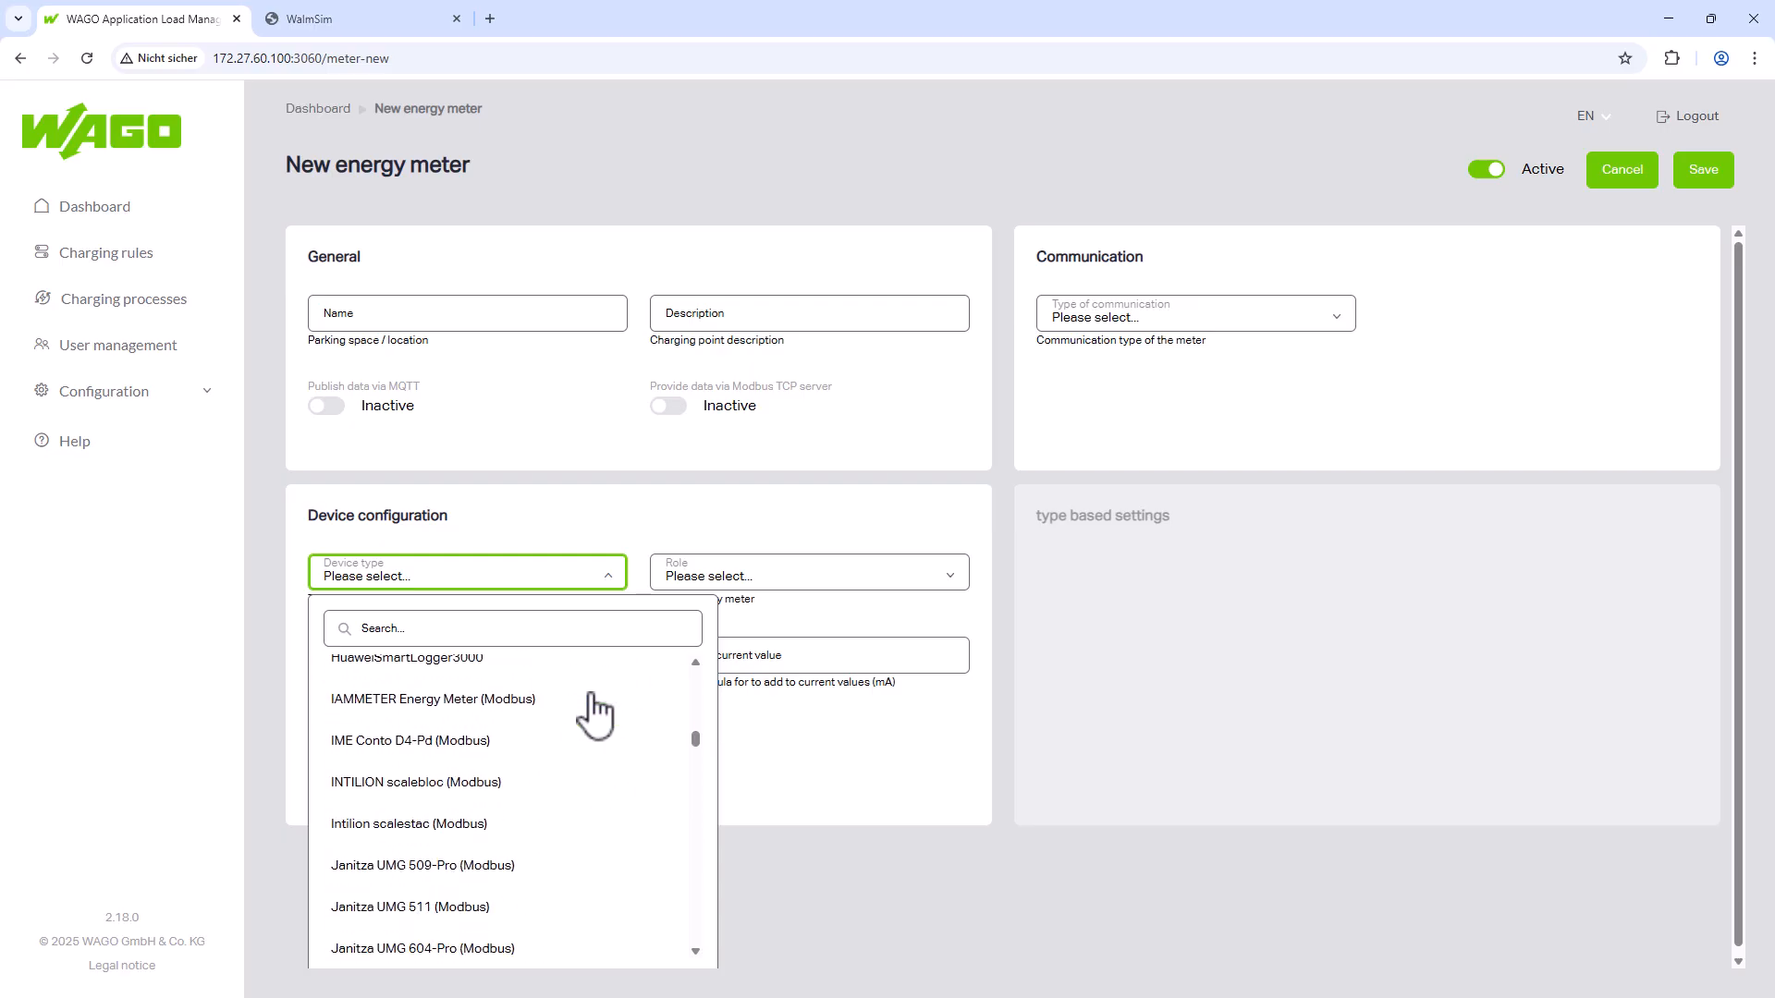
scroll(597, 712, down, 12)
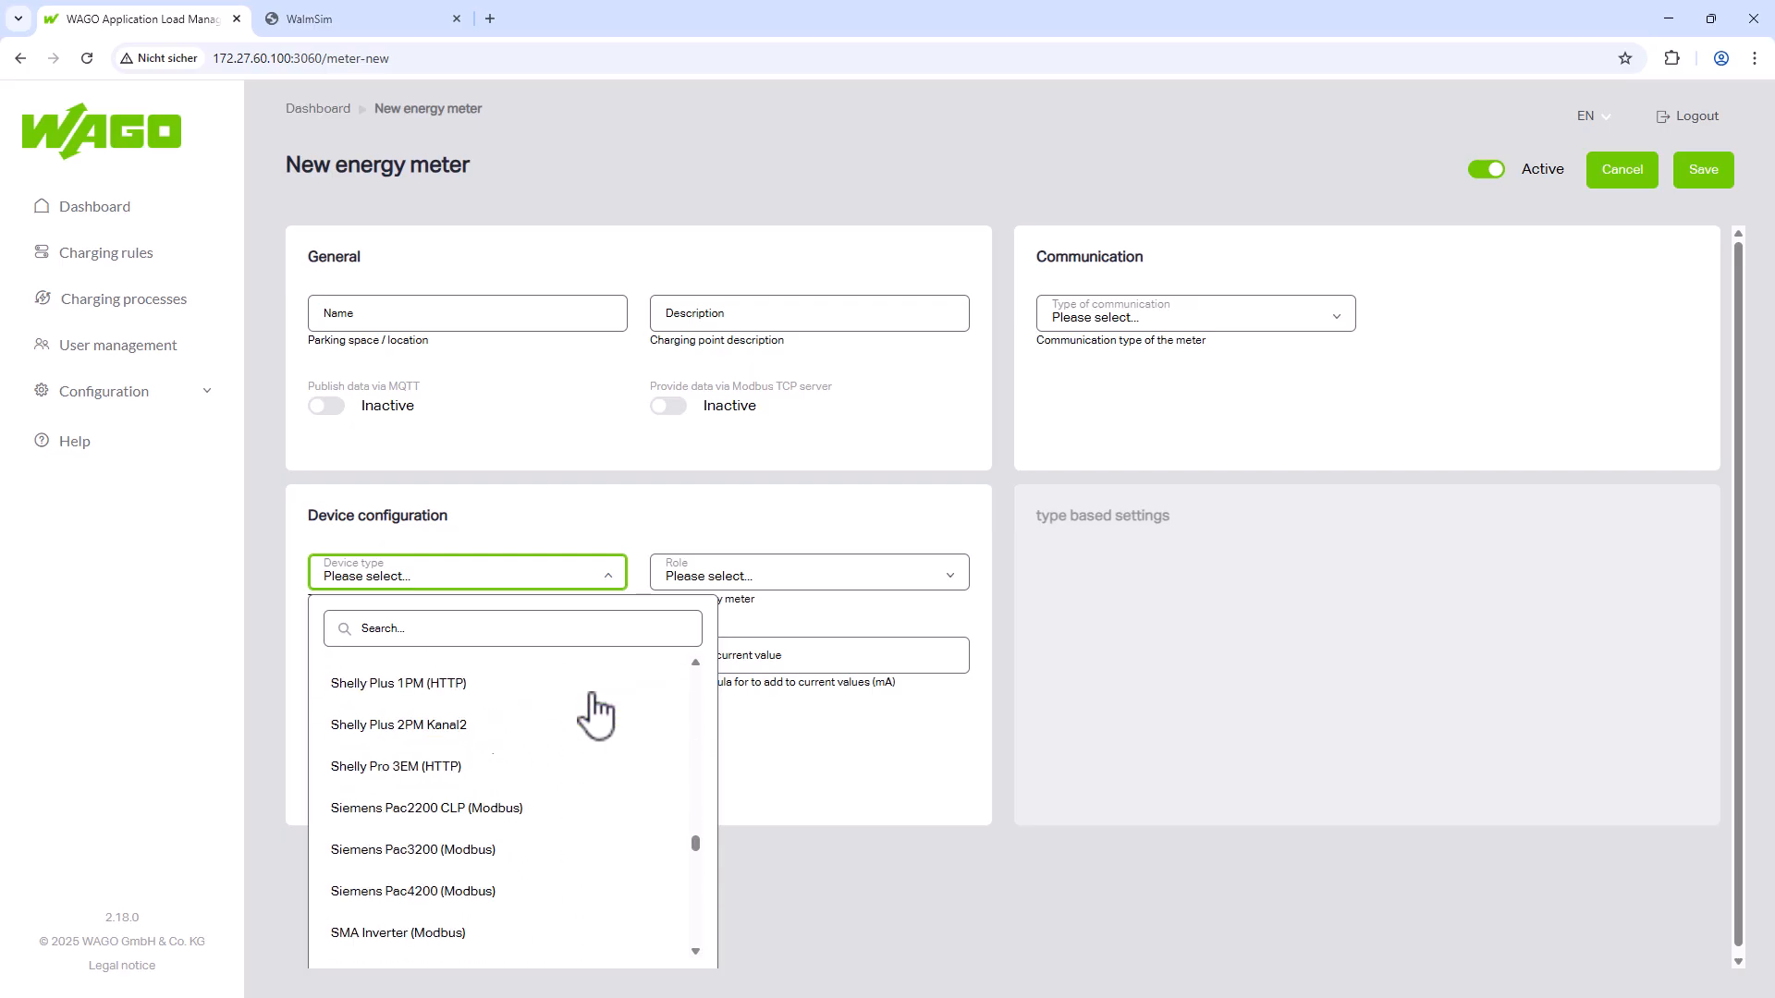
scroll(594, 712, down, 4)
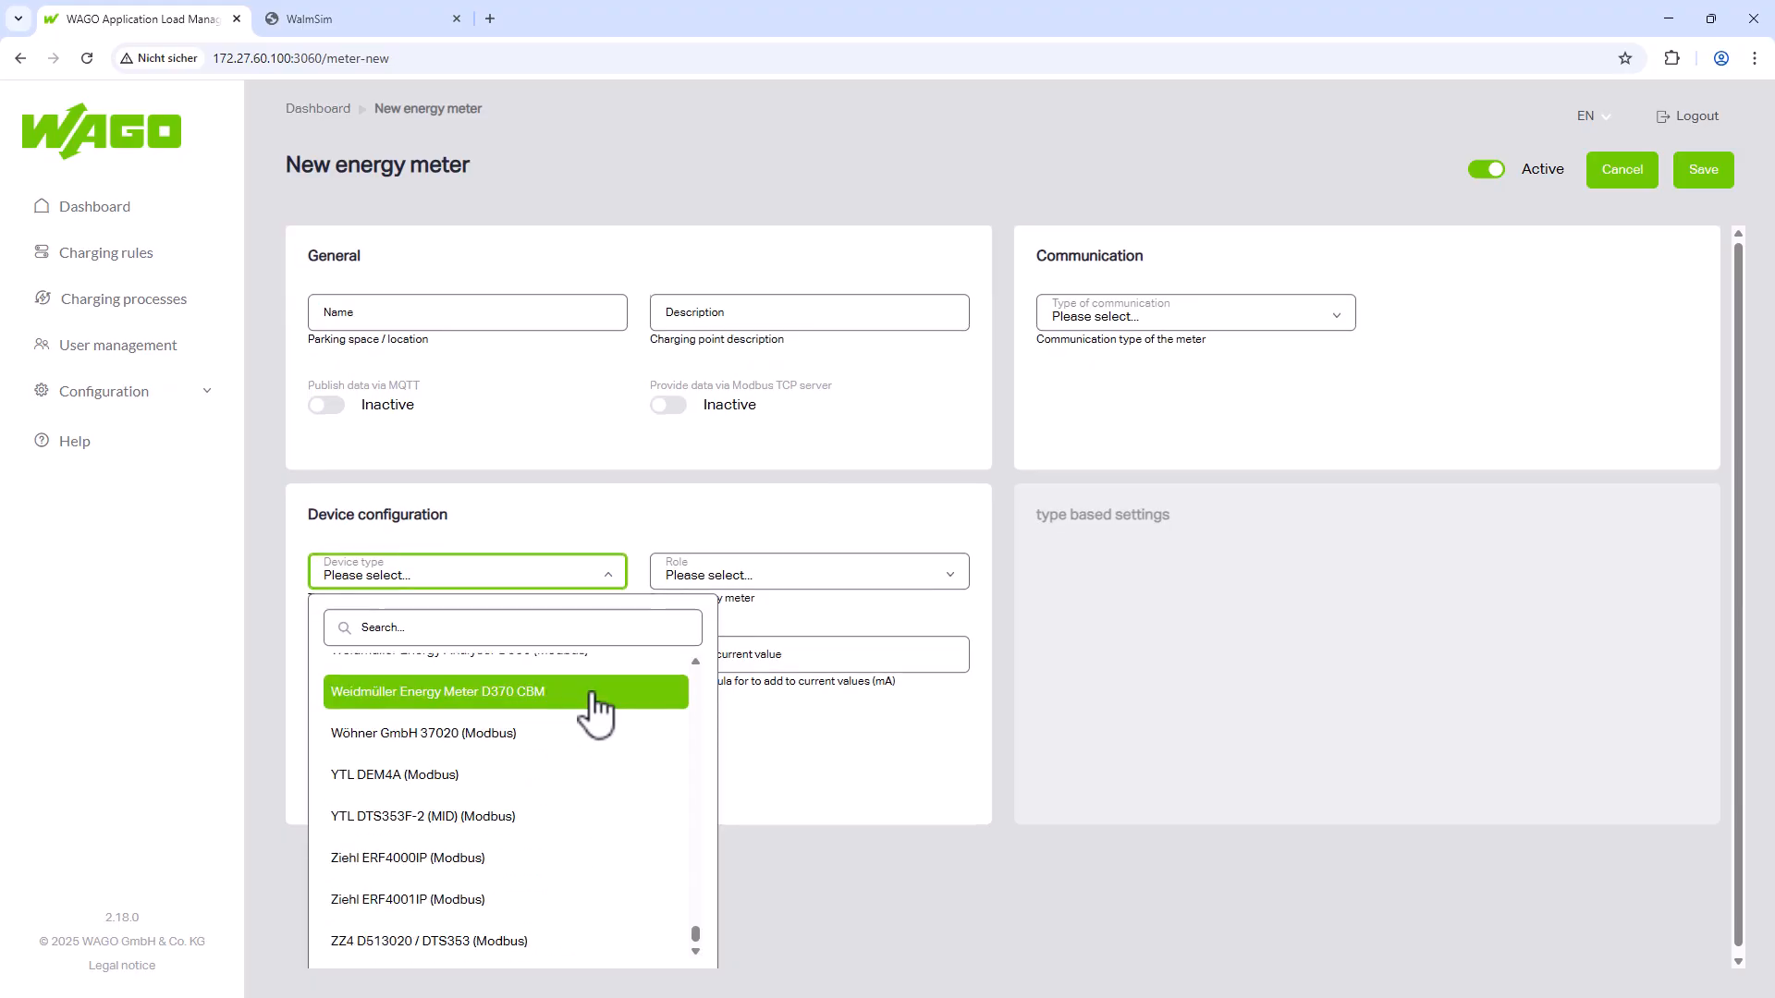
scroll(595, 713, up, 1)
scroll(545, 906, up, 5)
scroll(554, 871, up, 15)
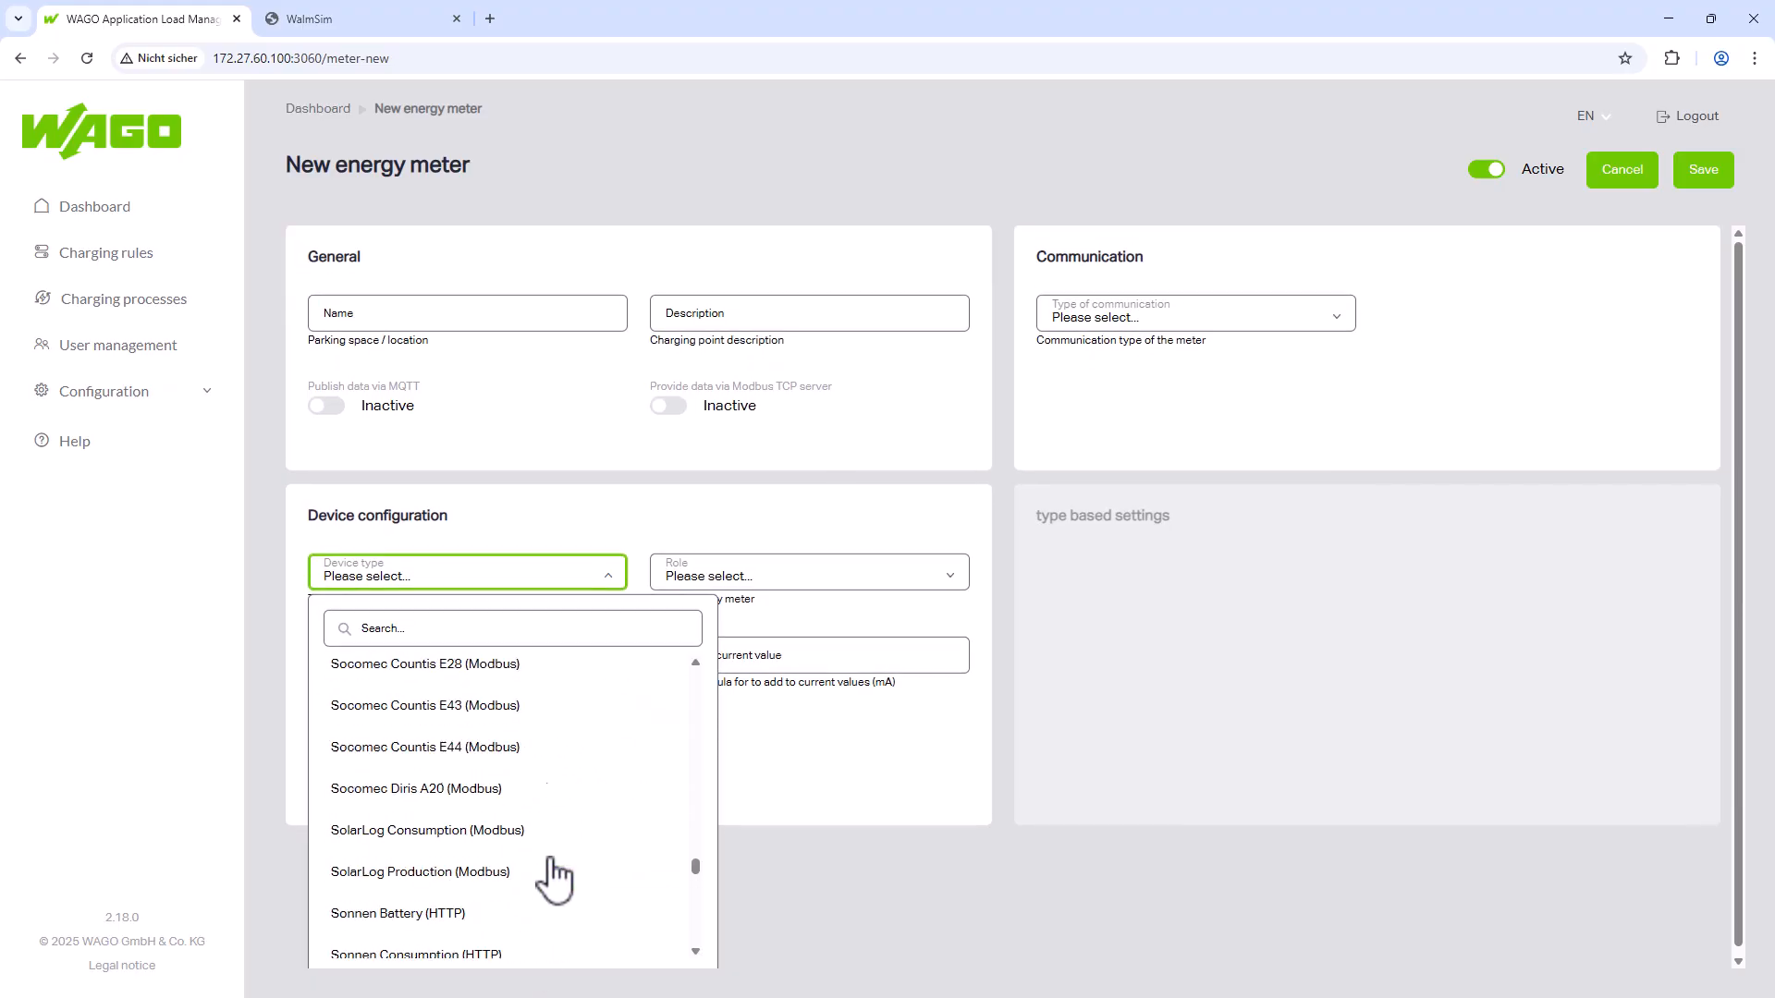
scroll(558, 878, down, 5)
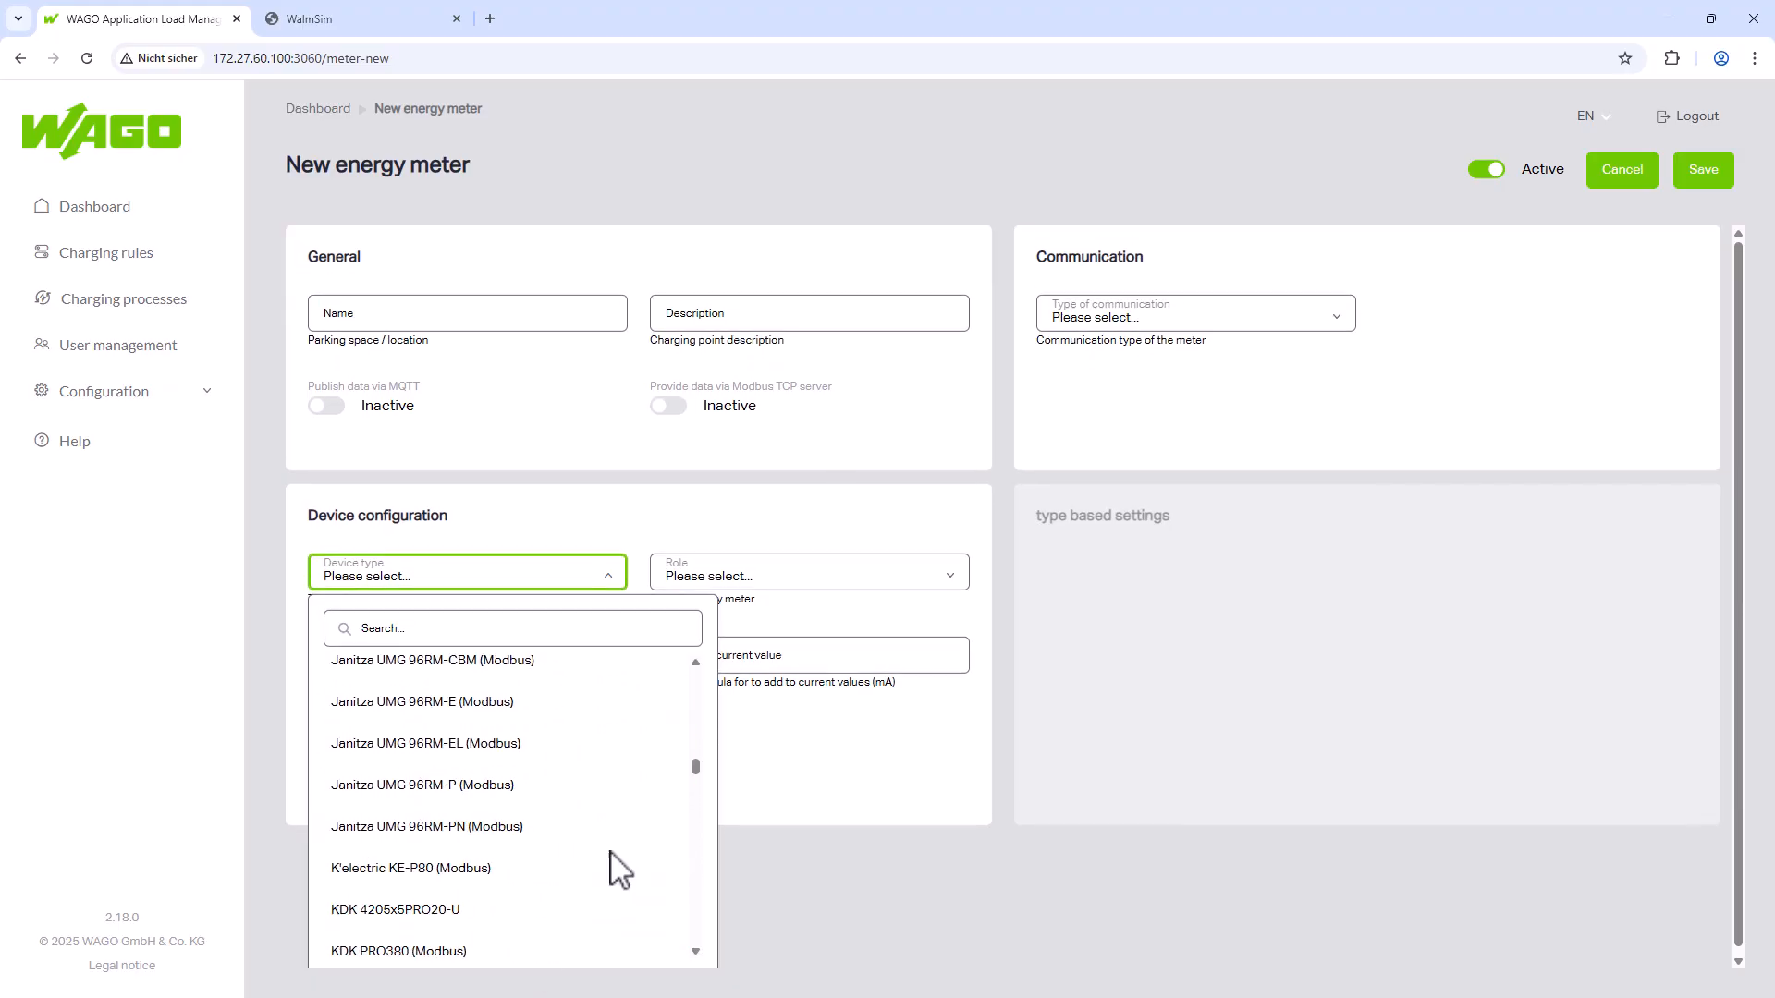
scroll(615, 864, up, 2)
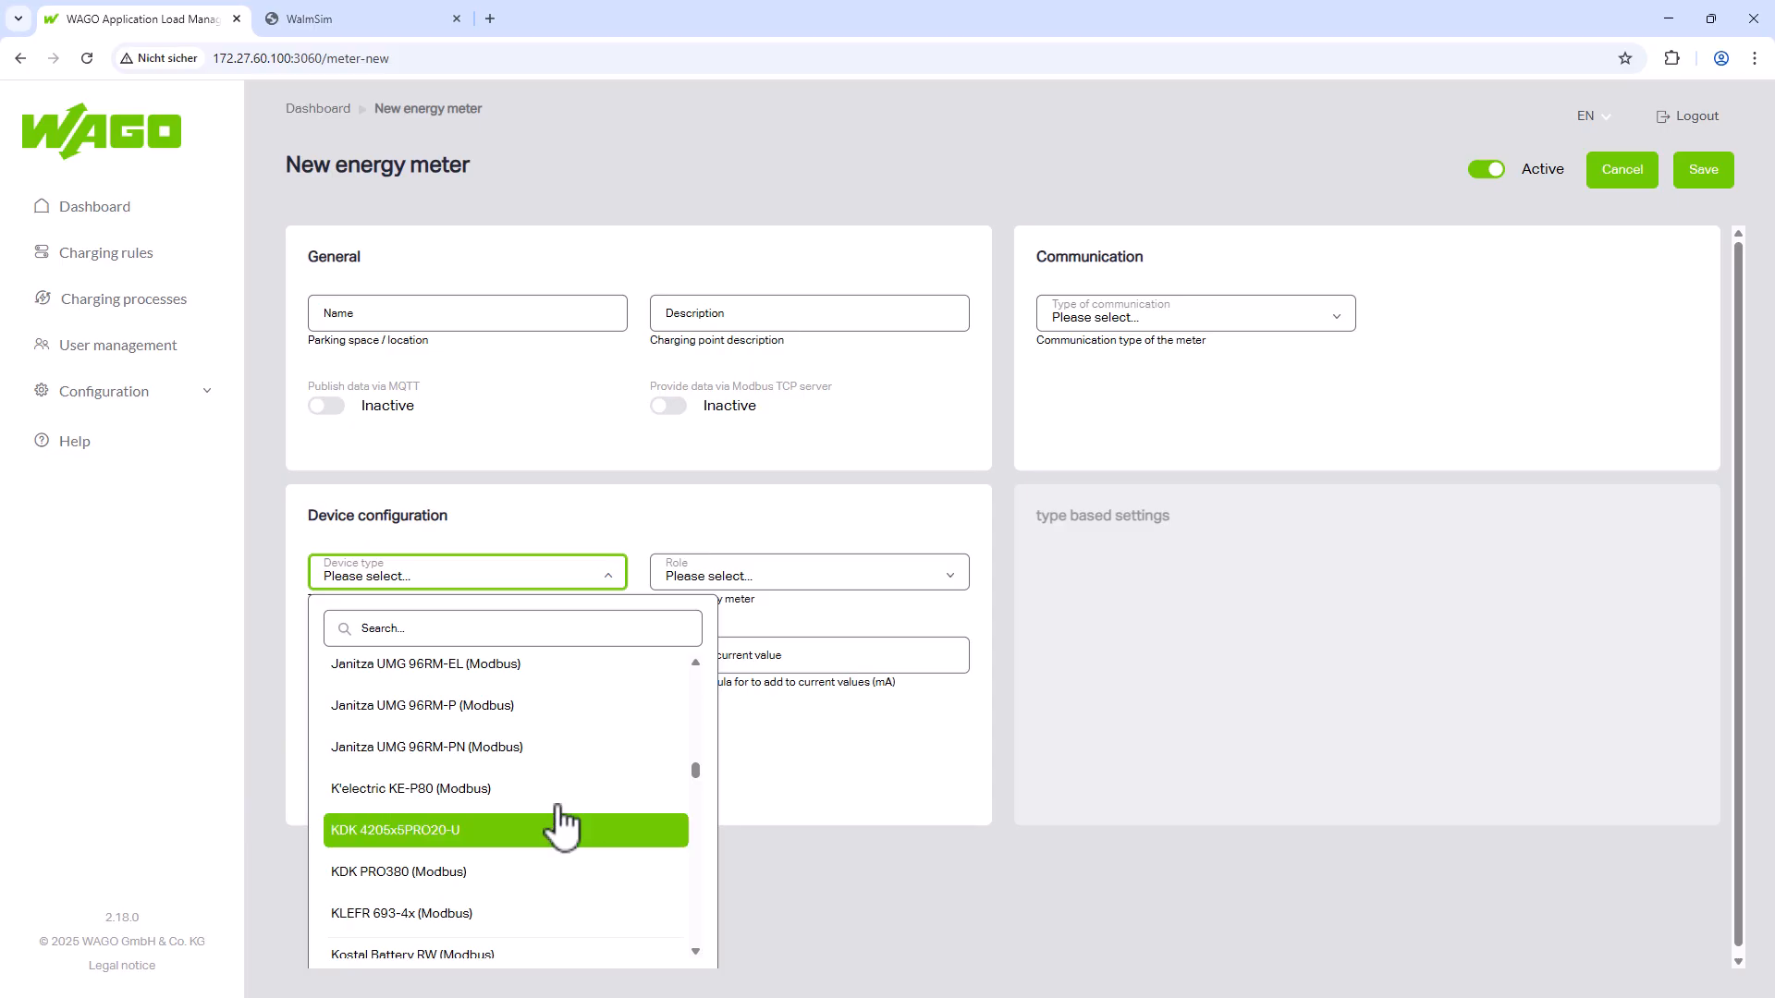
click(208, 407)
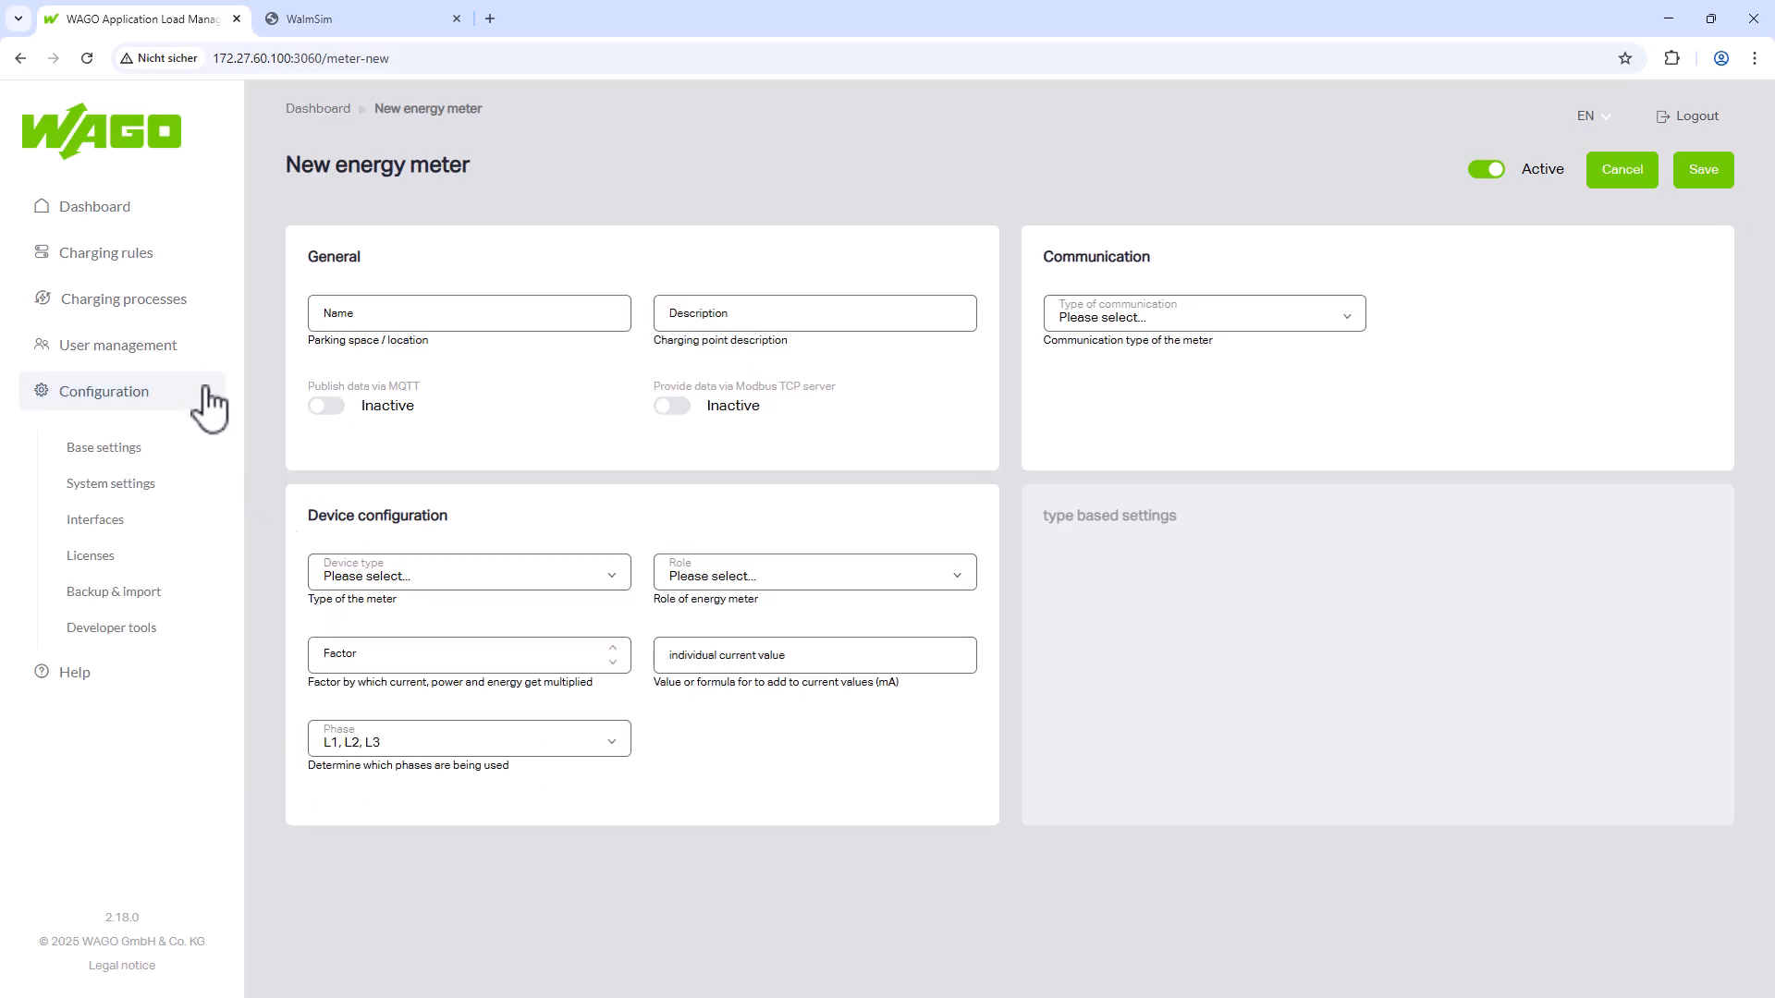
click(129, 594)
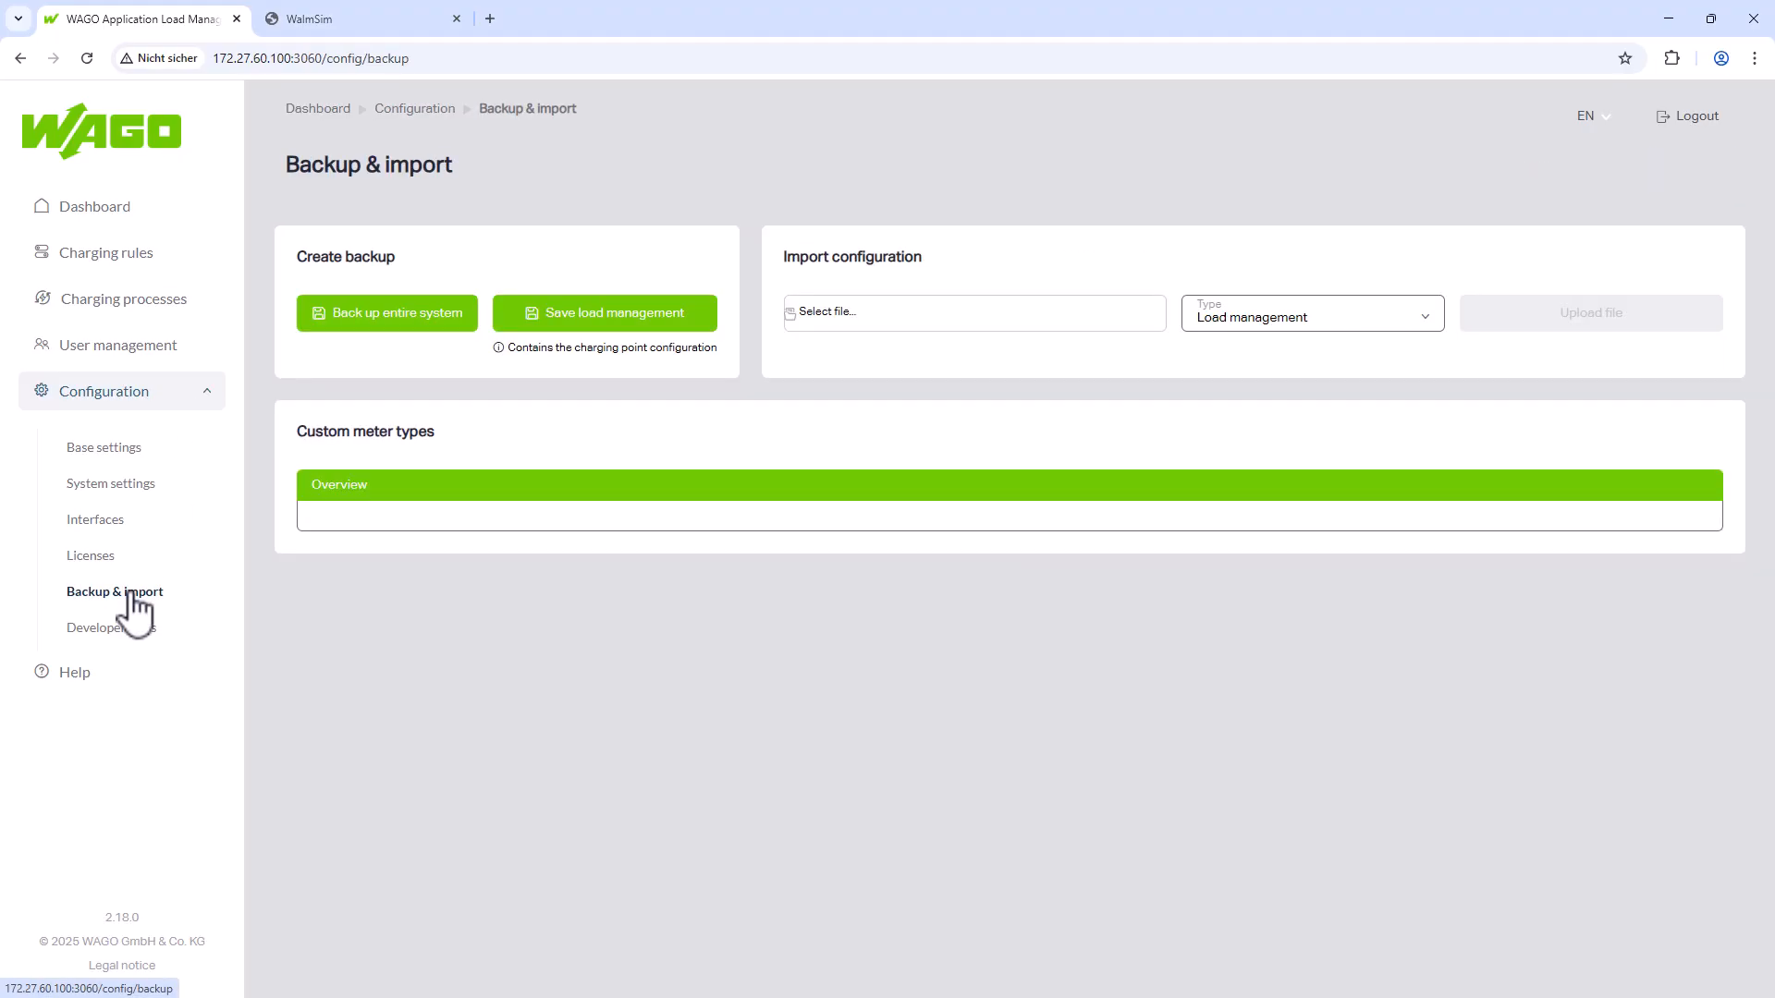
click(954, 324)
click(408, 175)
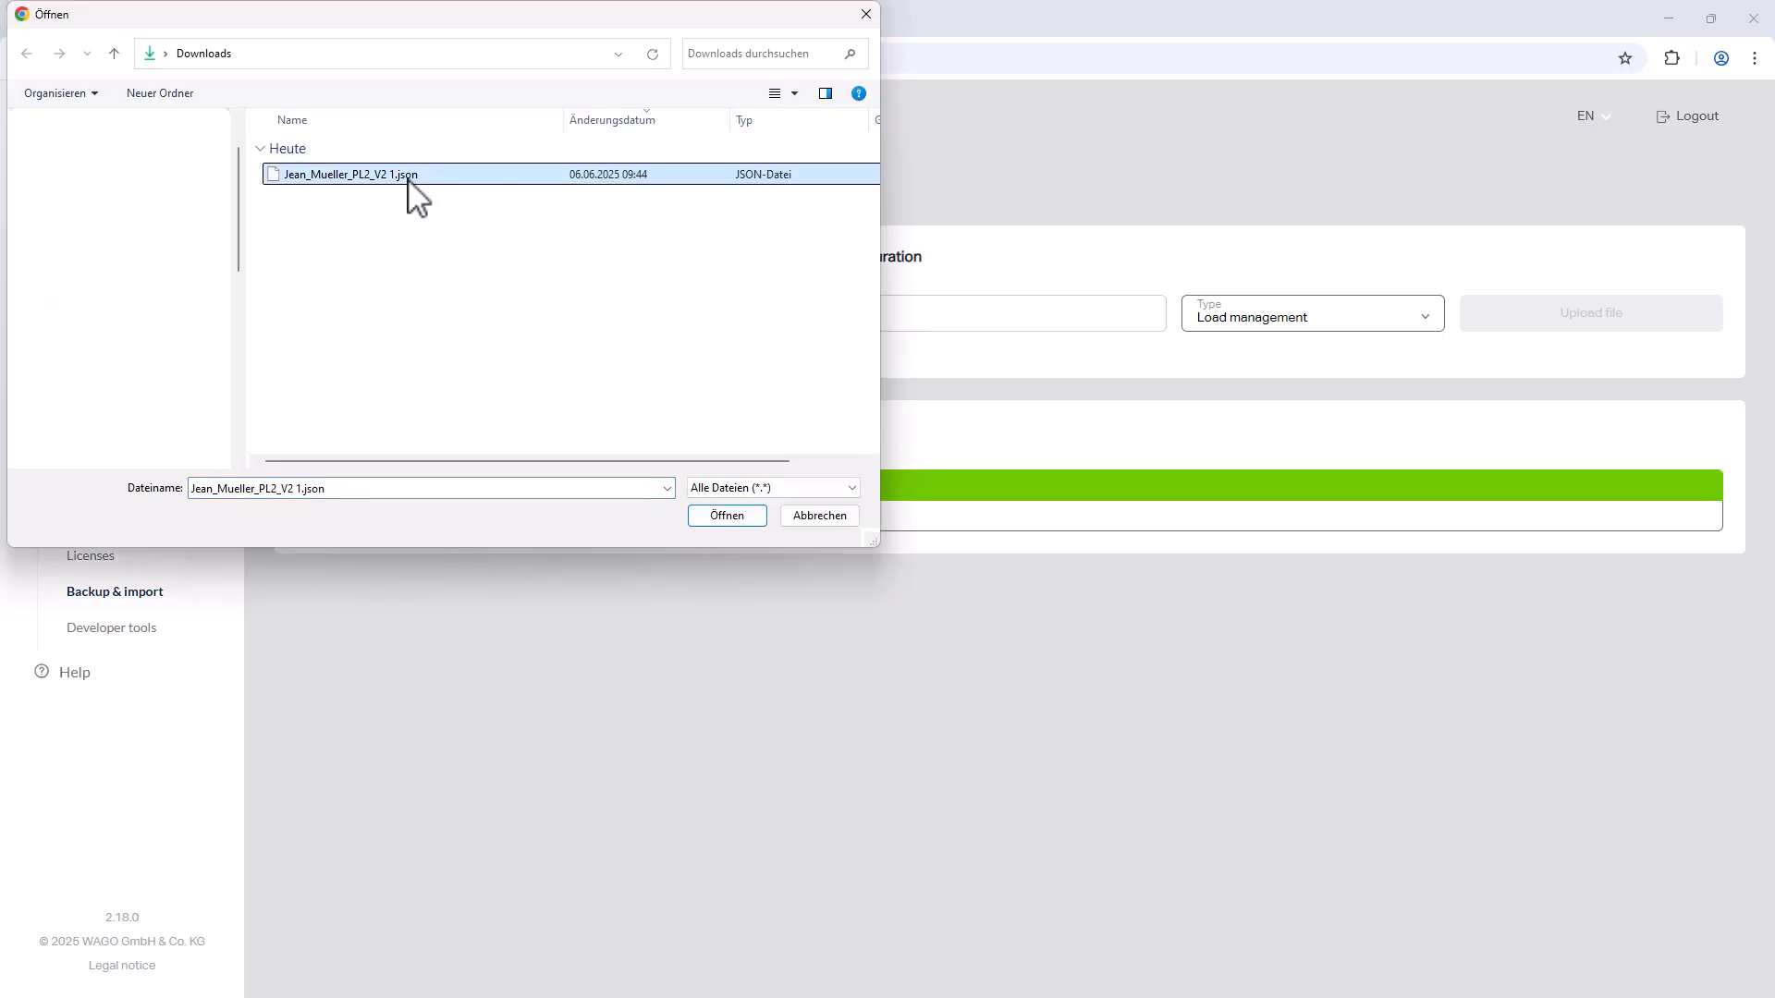
click(745, 514)
click(1350, 323)
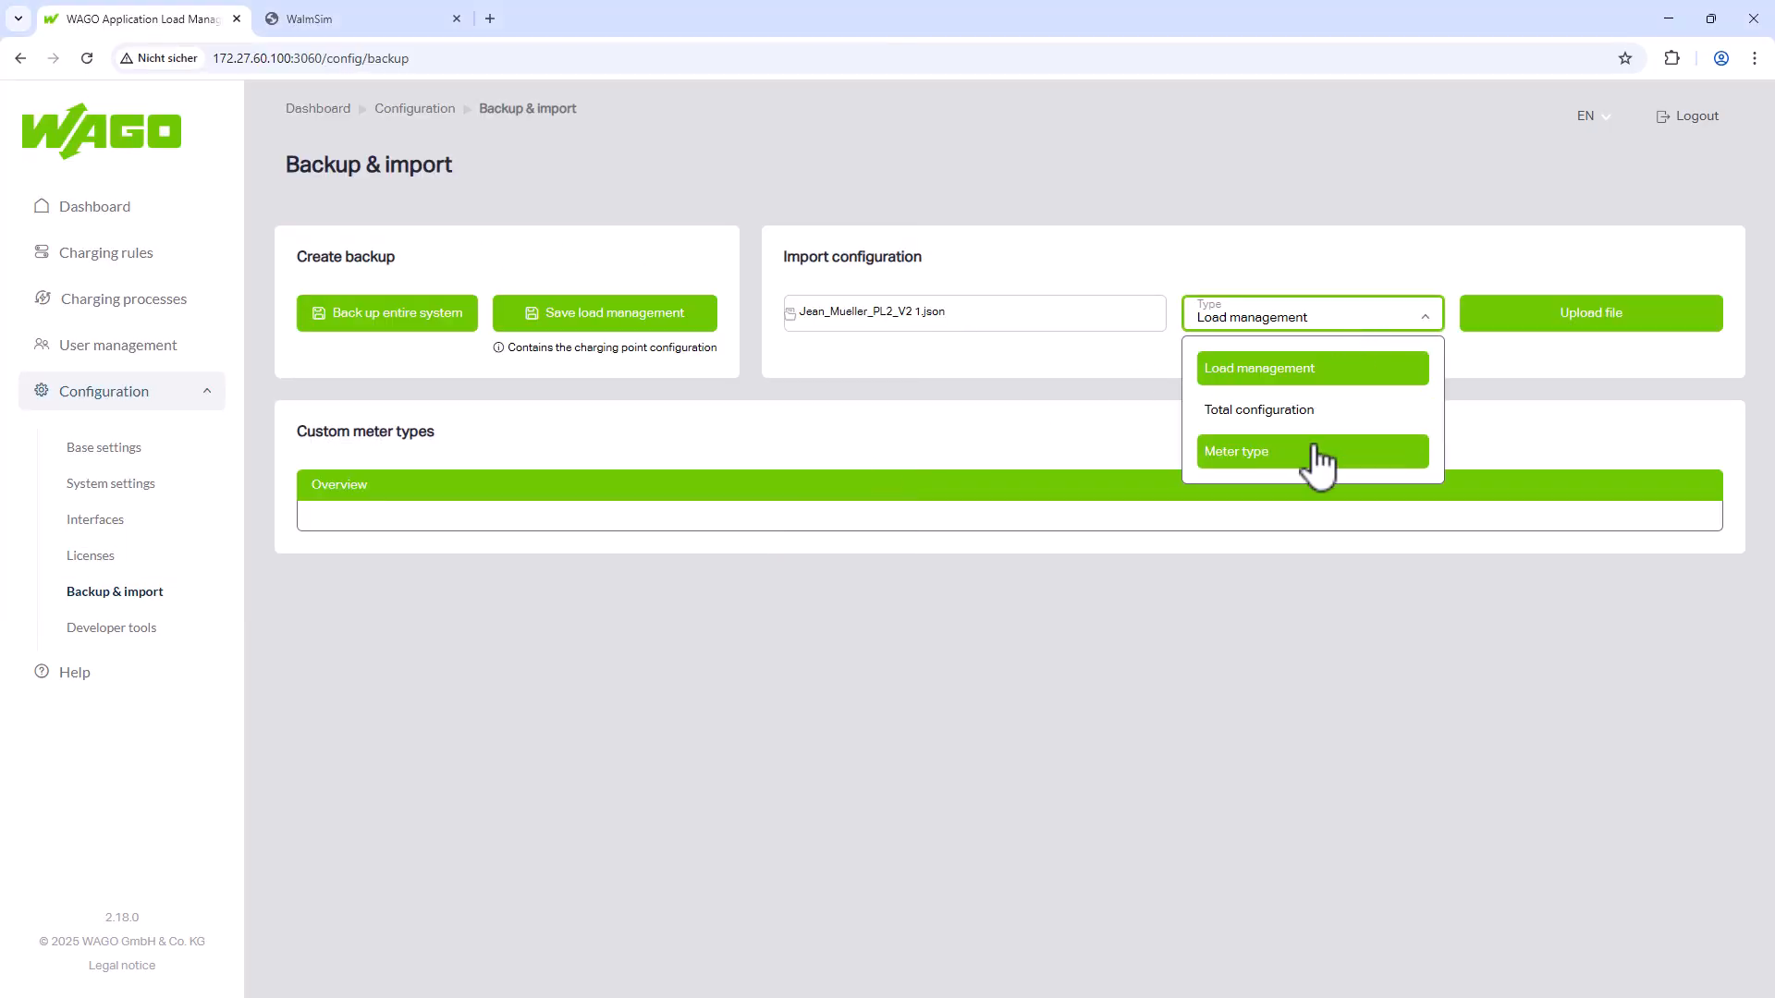
click(1319, 453)
click(1608, 334)
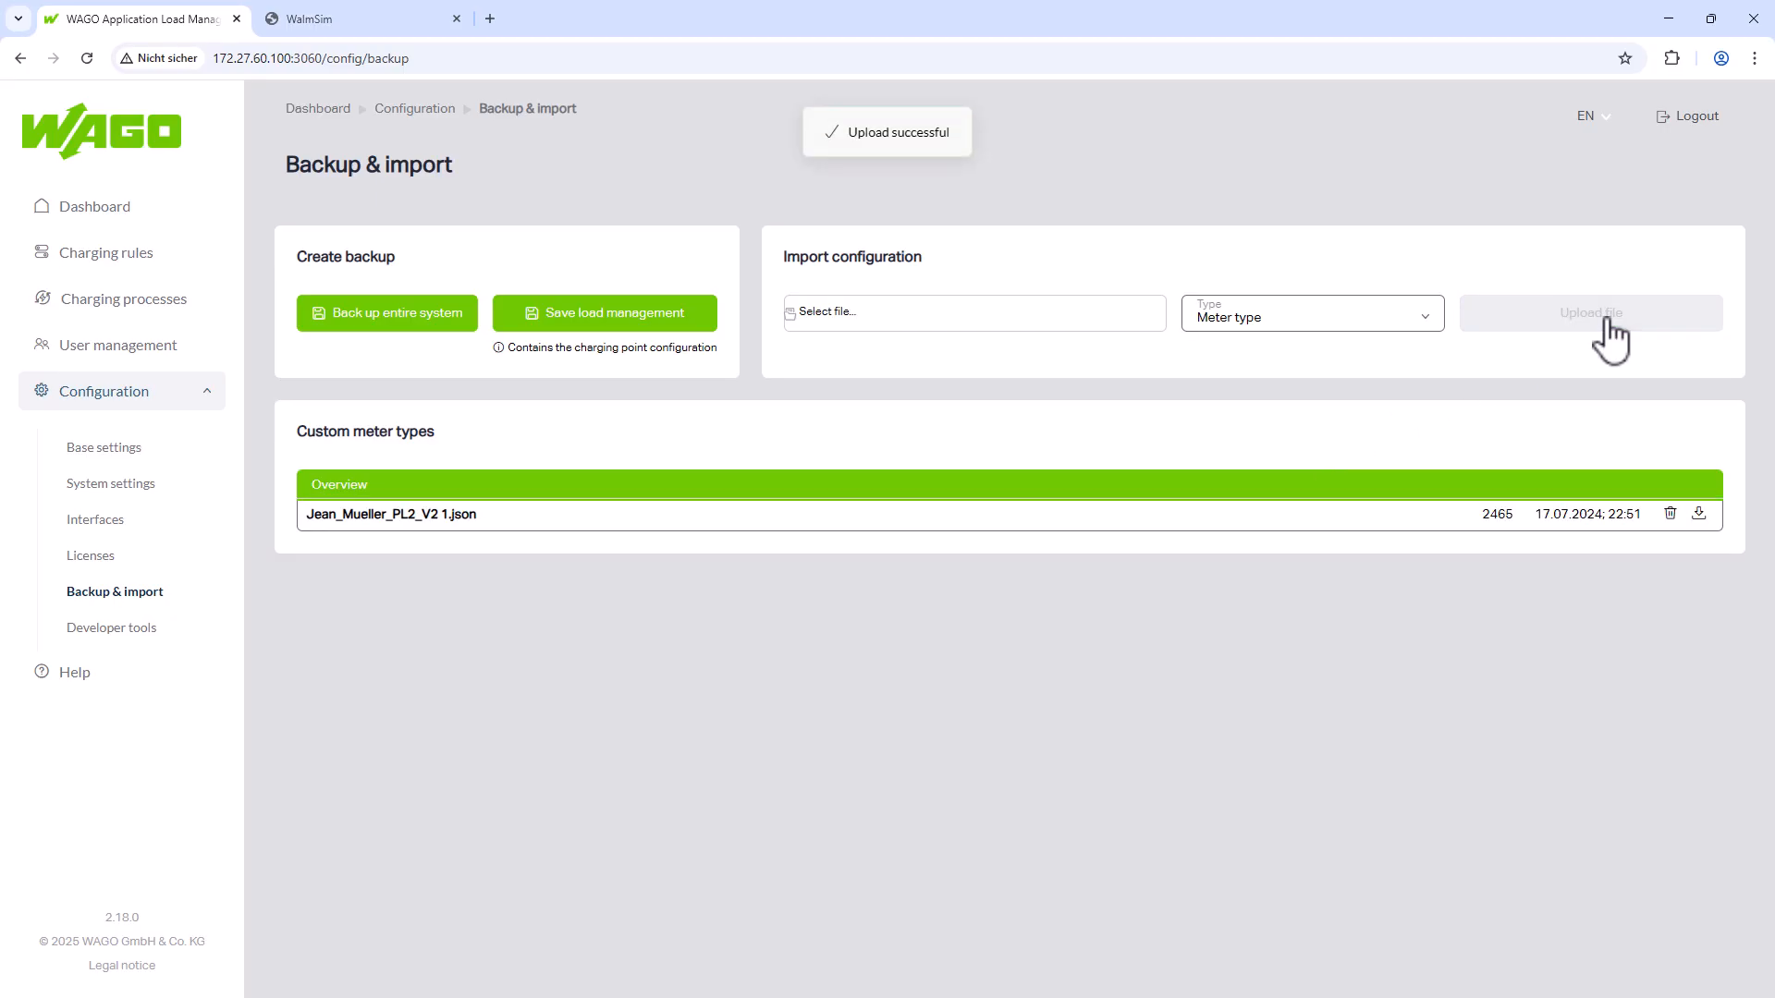
Start another energy meter from the dashboard and locate Jean Mueller PL-II V1.260-BA-E040 (Modbus) among its device types
click(131, 213)
click(1699, 181)
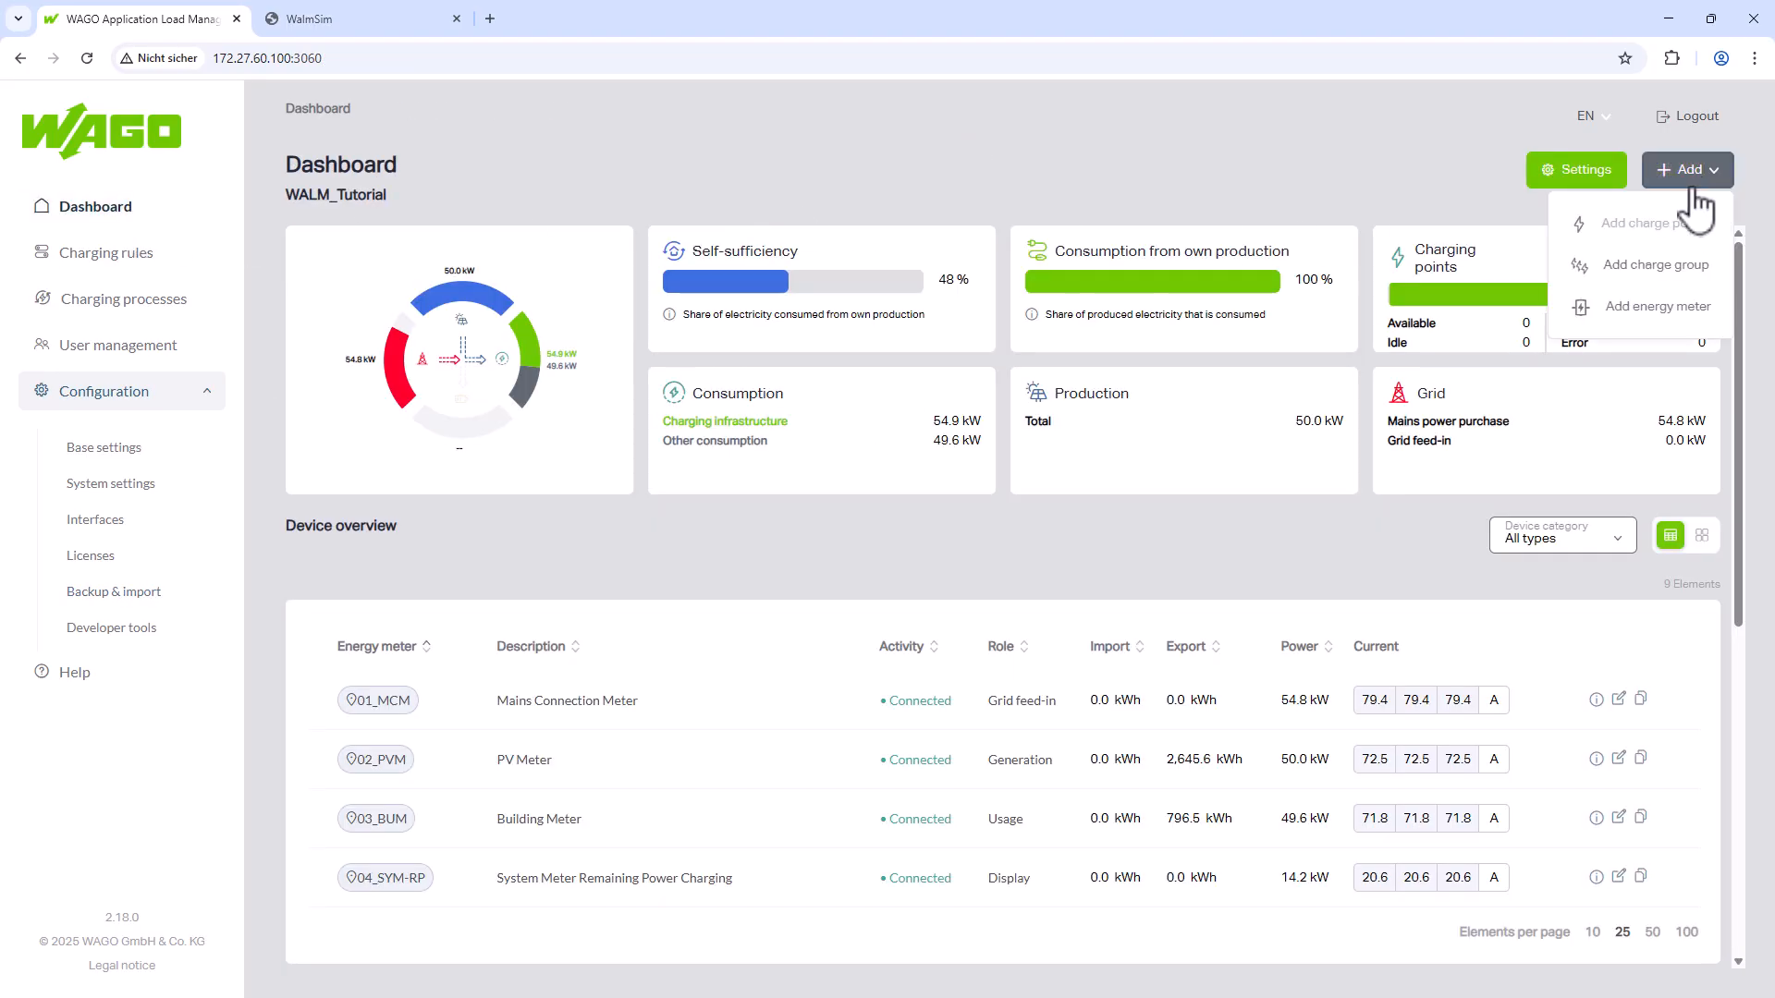
click(1658, 306)
click(573, 575)
scroll(523, 865, down, 5)
scroll(524, 864, down, 8)
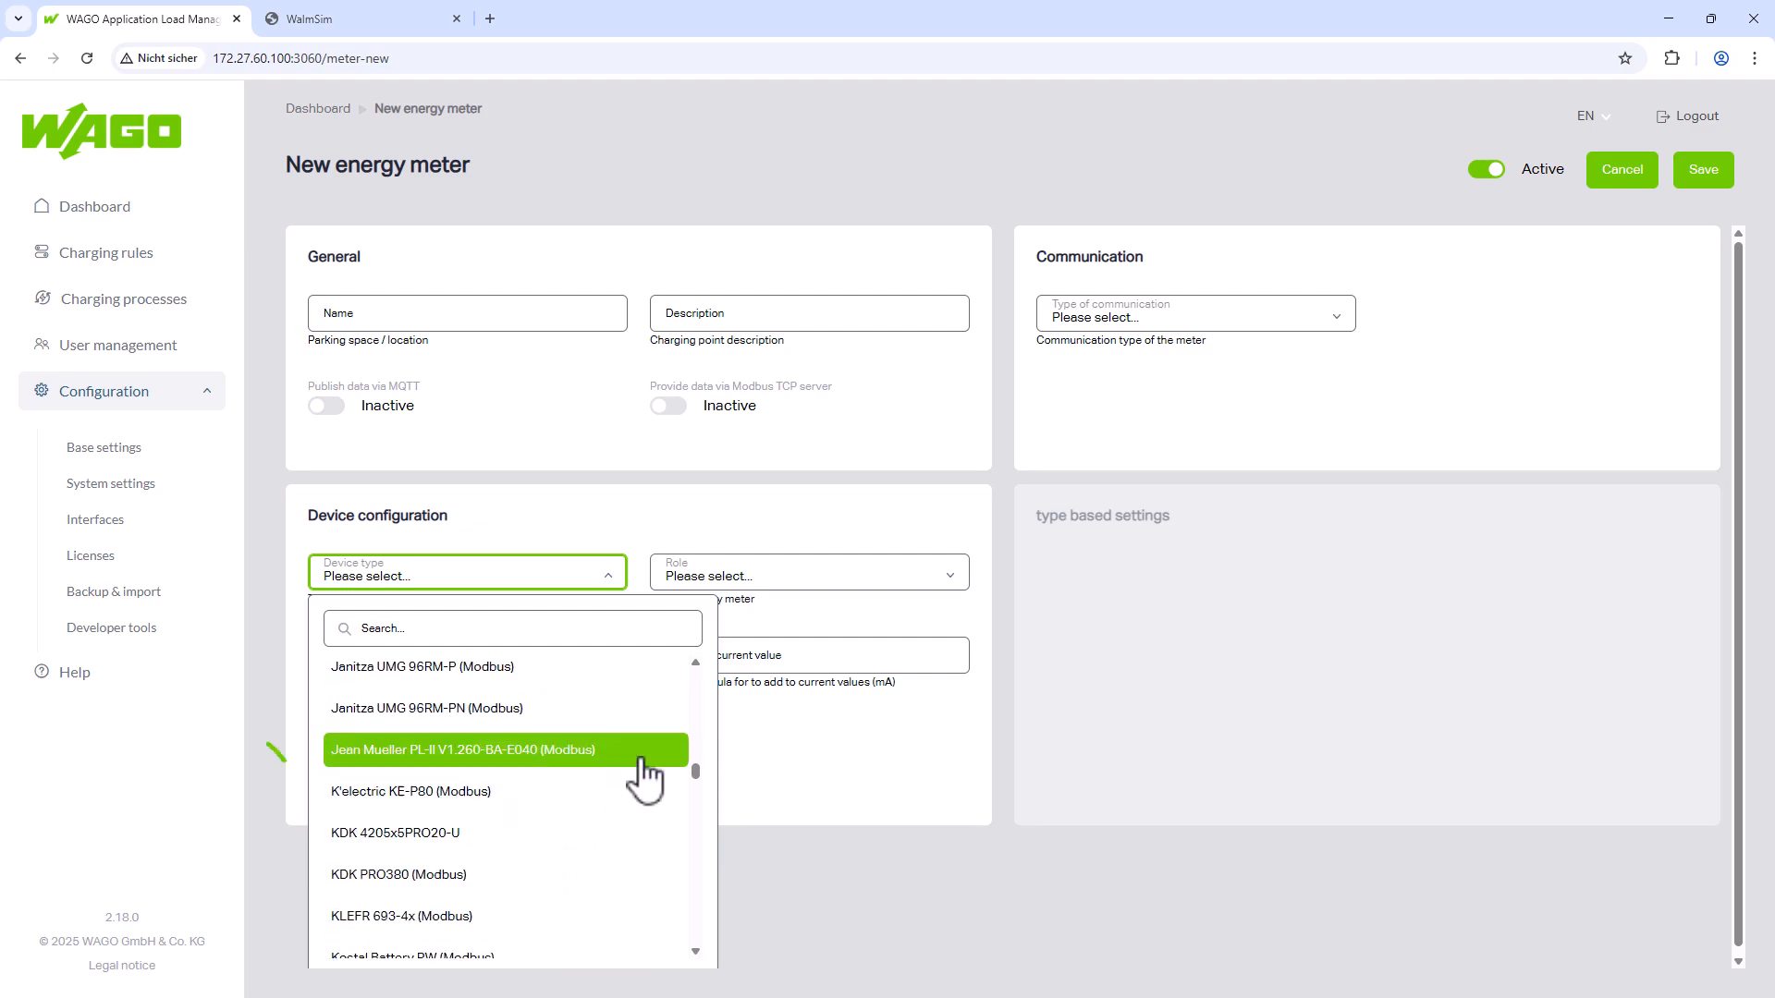